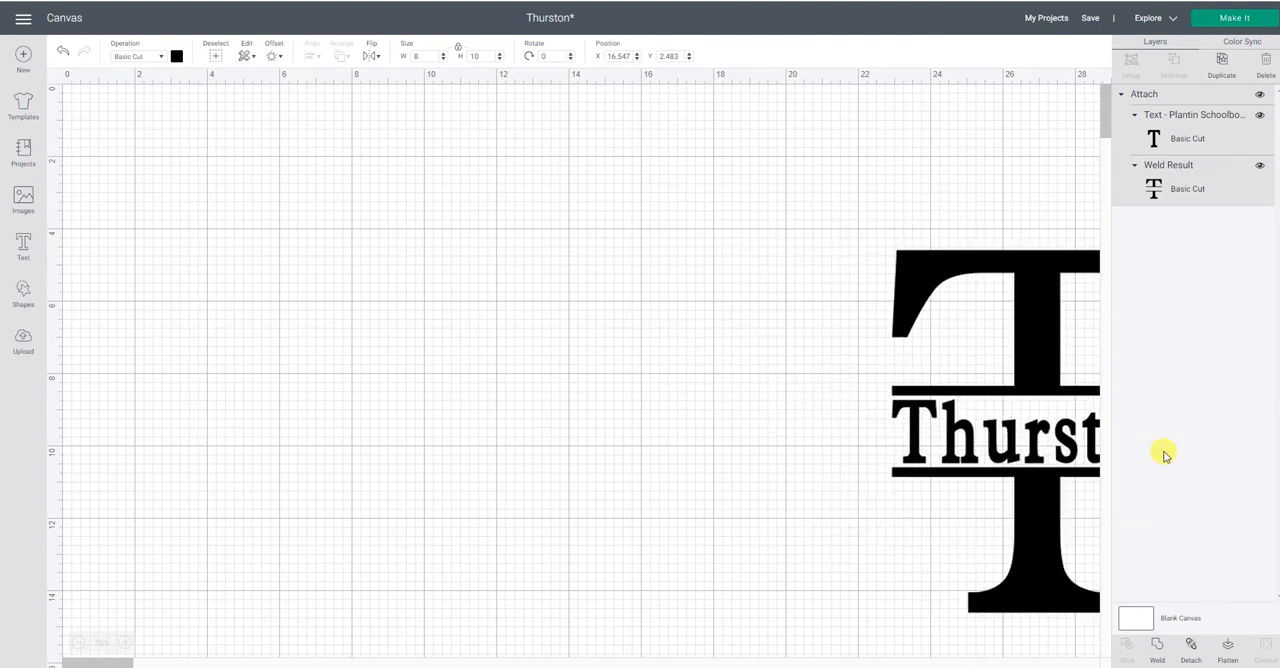
Add a square shape to the canvas and place it at about X 13.6, Y 4.4.
left_click(618, 484)
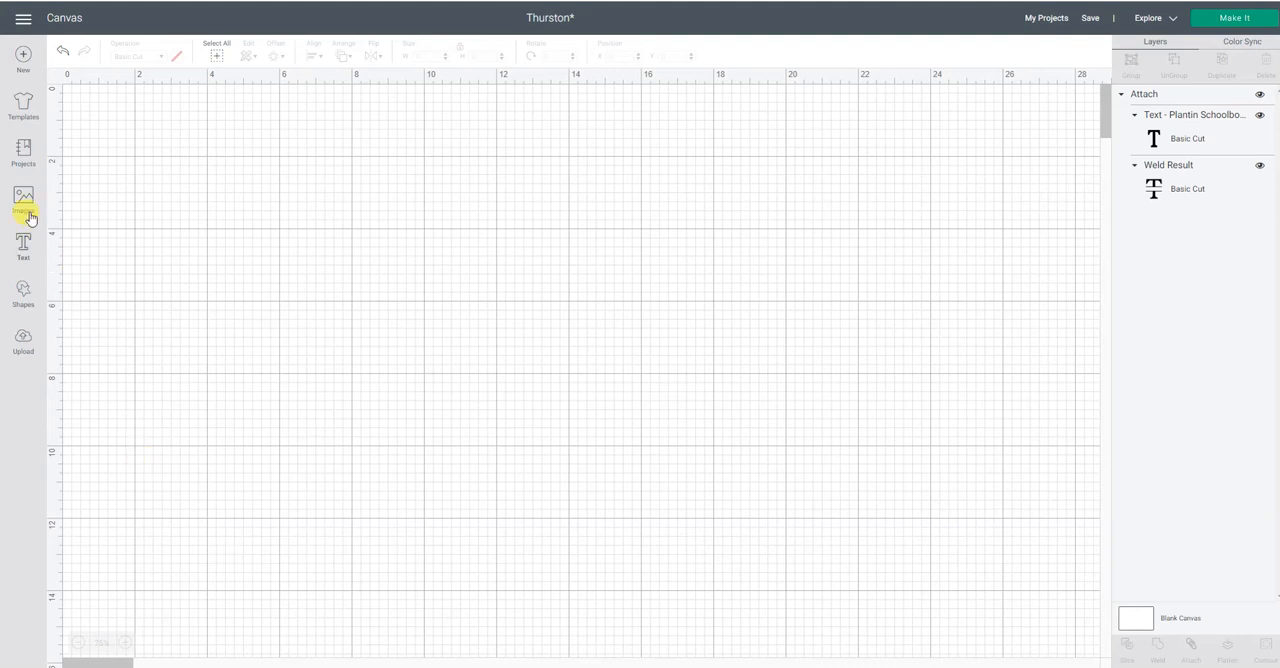
left_click(22, 288)
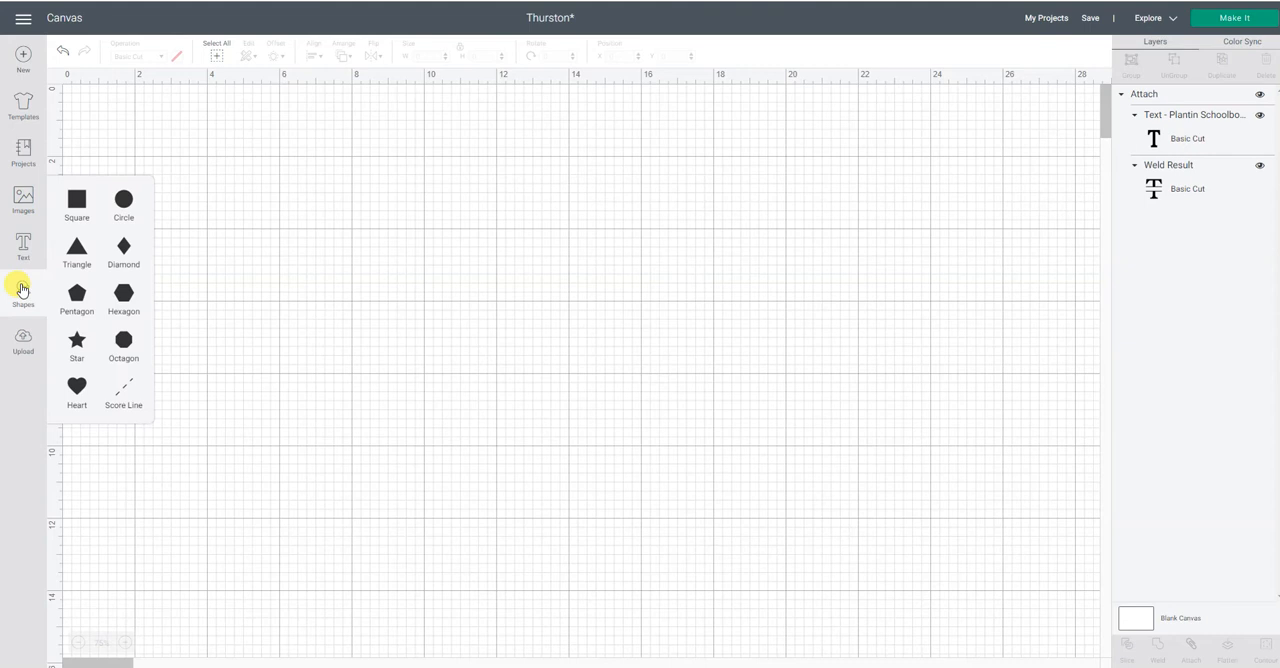
left_click(77, 205)
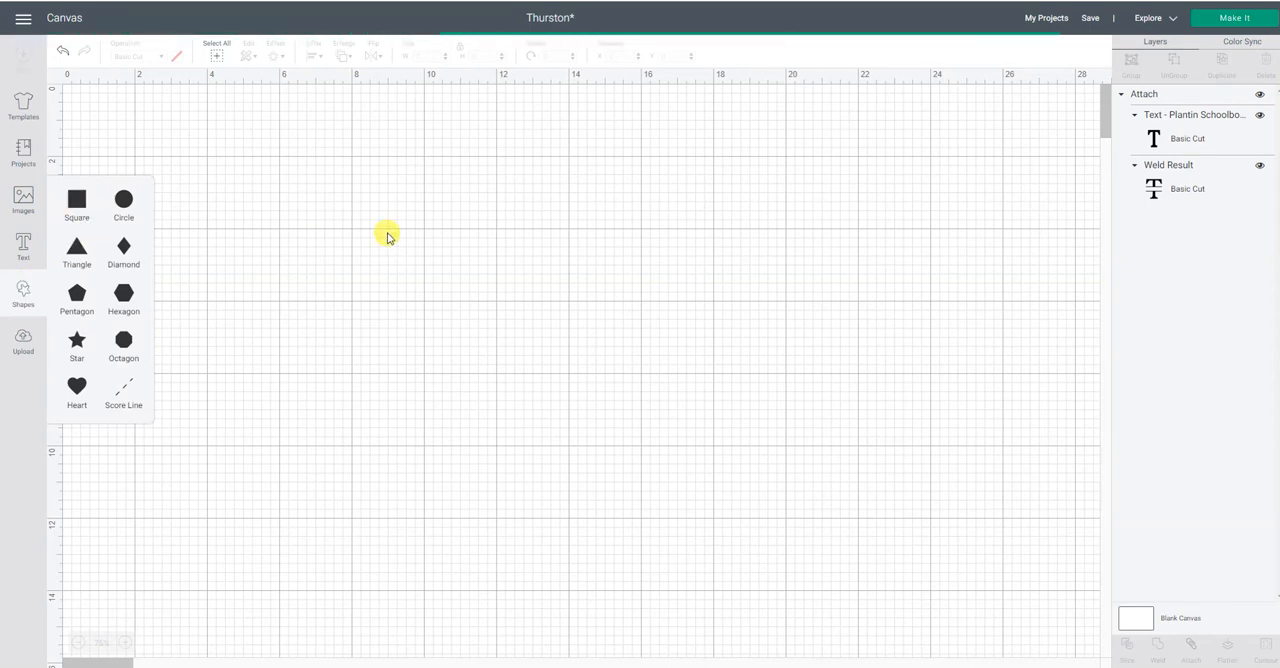
left_click_drag(206, 163, 606, 334)
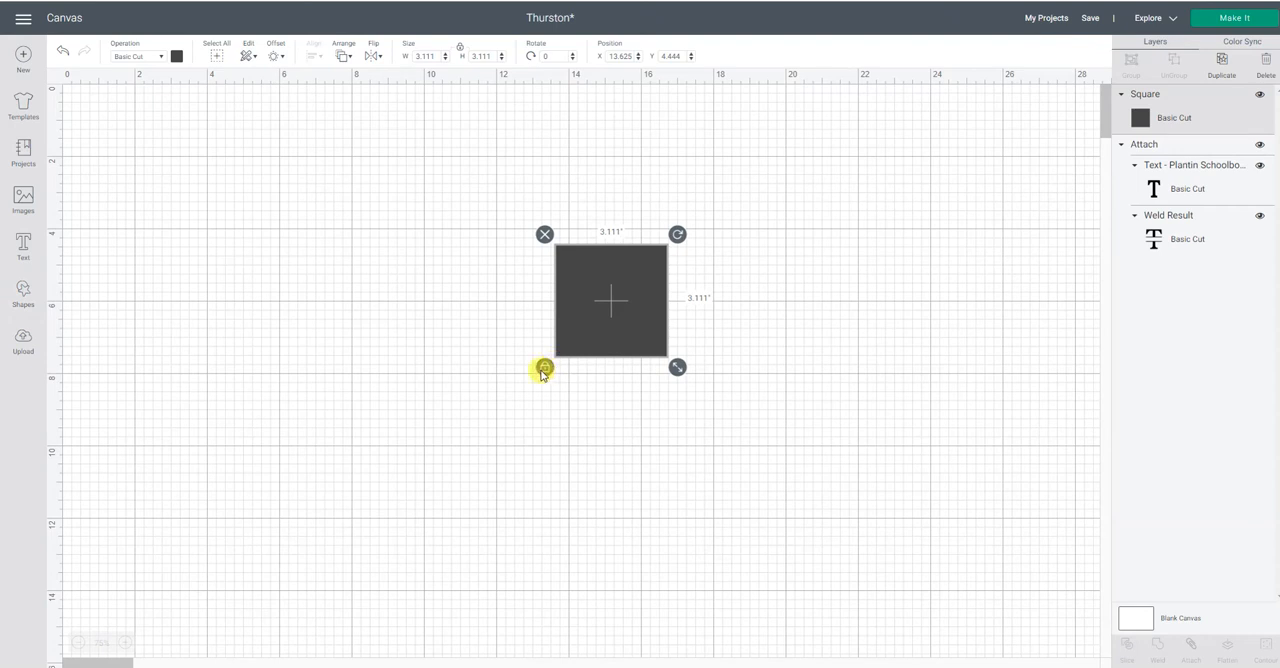
Unlock the square's proportions and resize it to 11 in wide by 14 in high.
left_click(544, 368)
left_click_drag(680, 387, 781, 545)
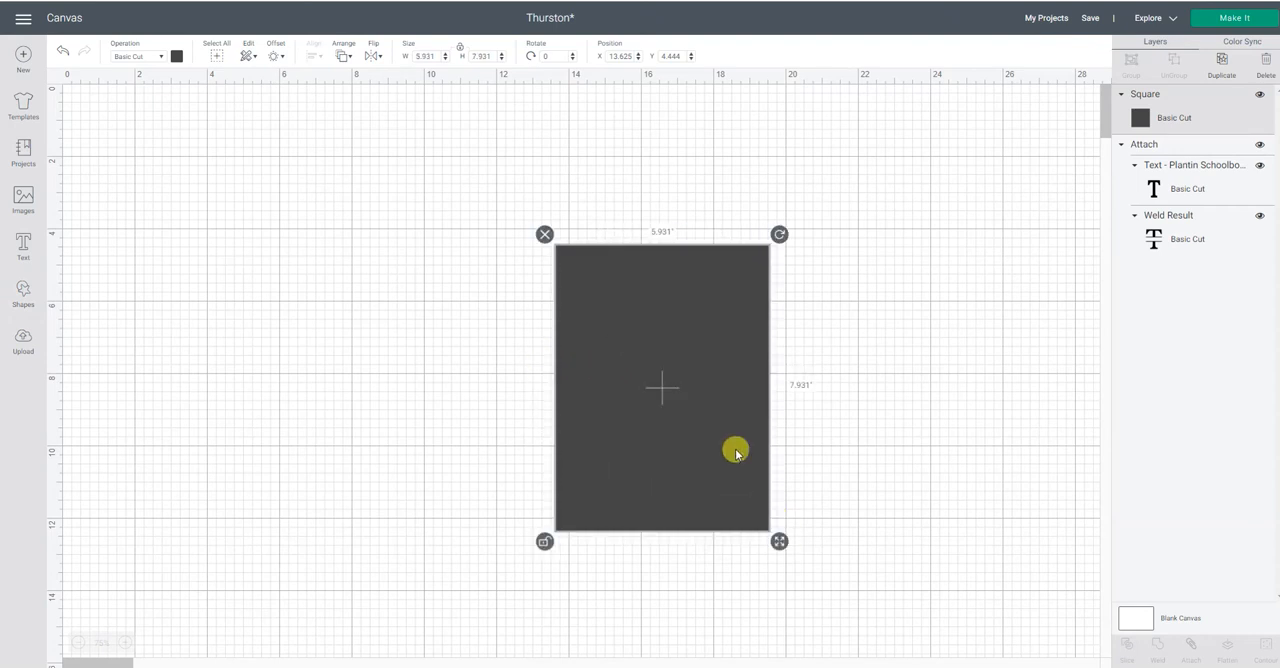
left_click(427, 56)
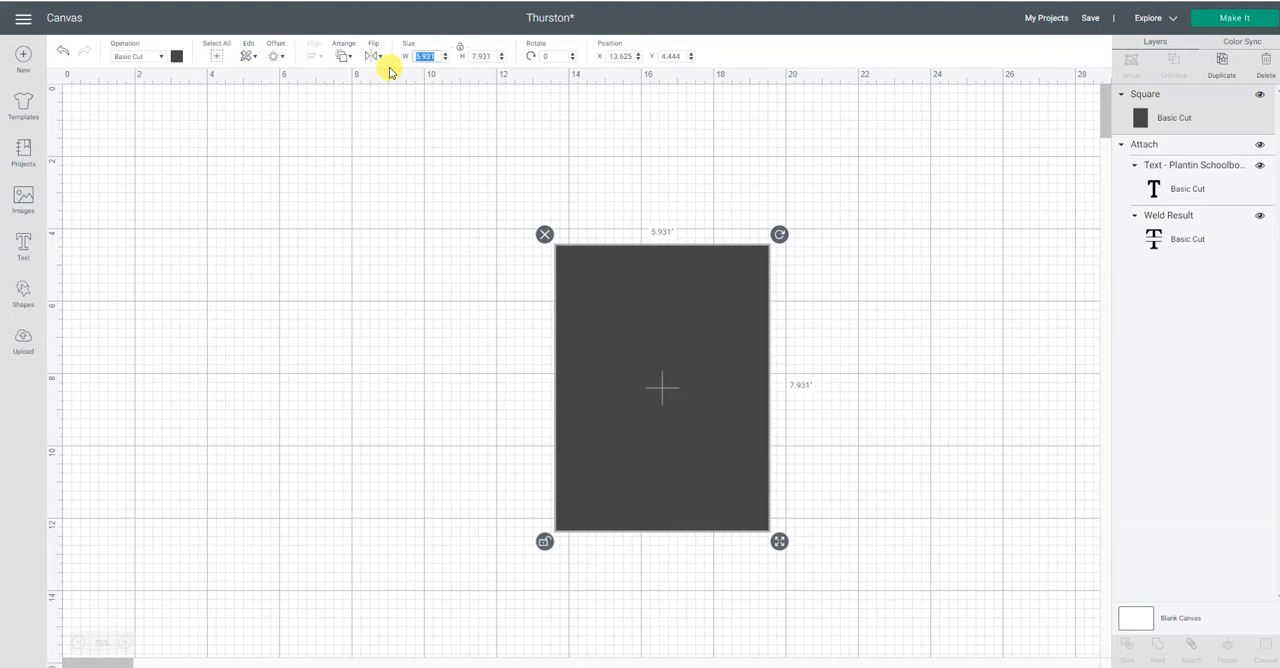
type("11")
left_click(488, 57)
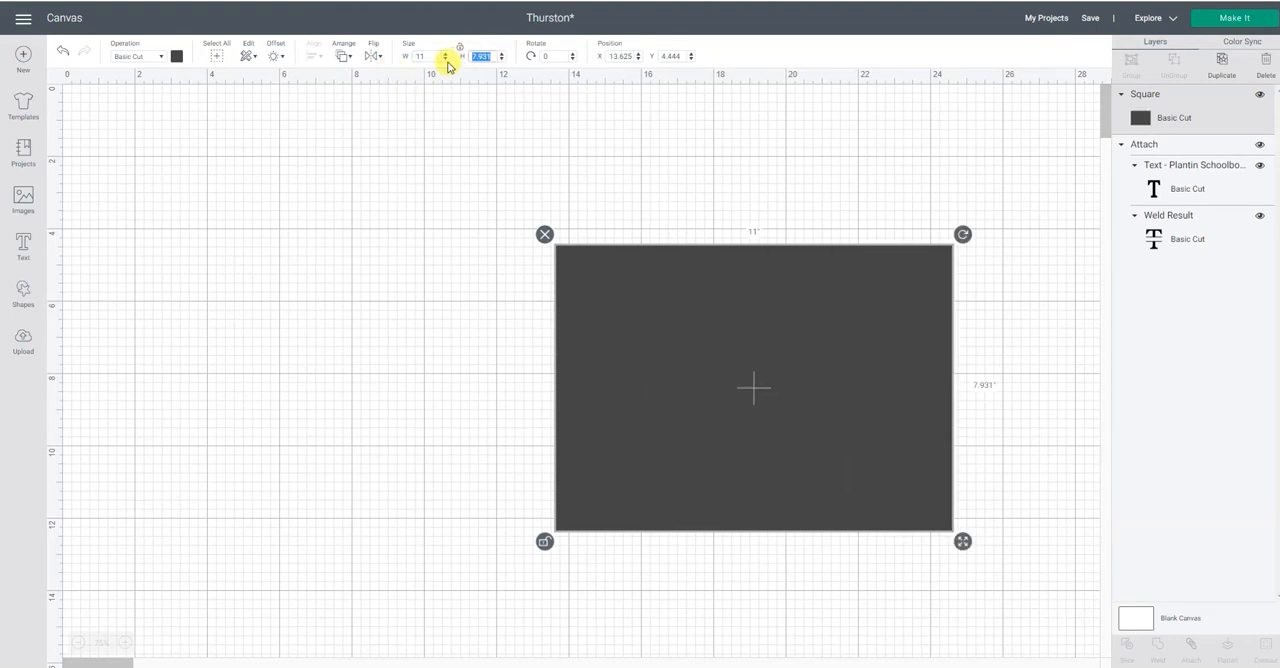
type("14")
key("Return")
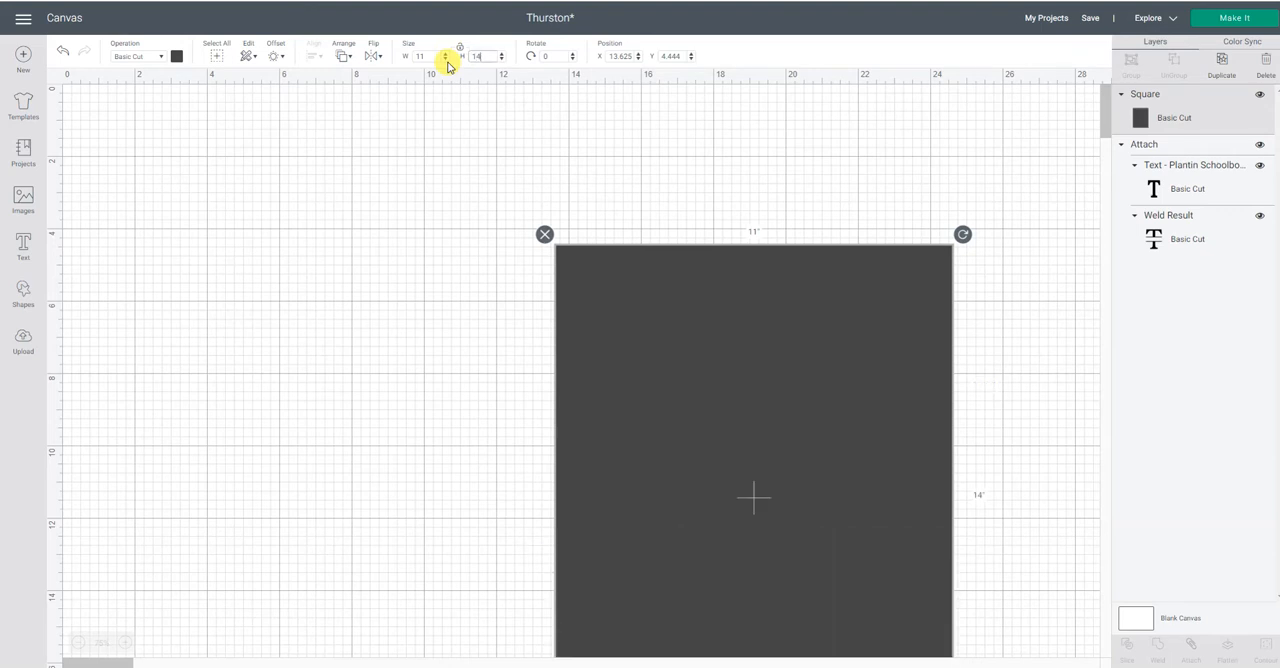
Move the finished split-letter monogram onto the rectangle and arrange it in front of the rectangle.
left_click(75, 643)
left_click(840, 385)
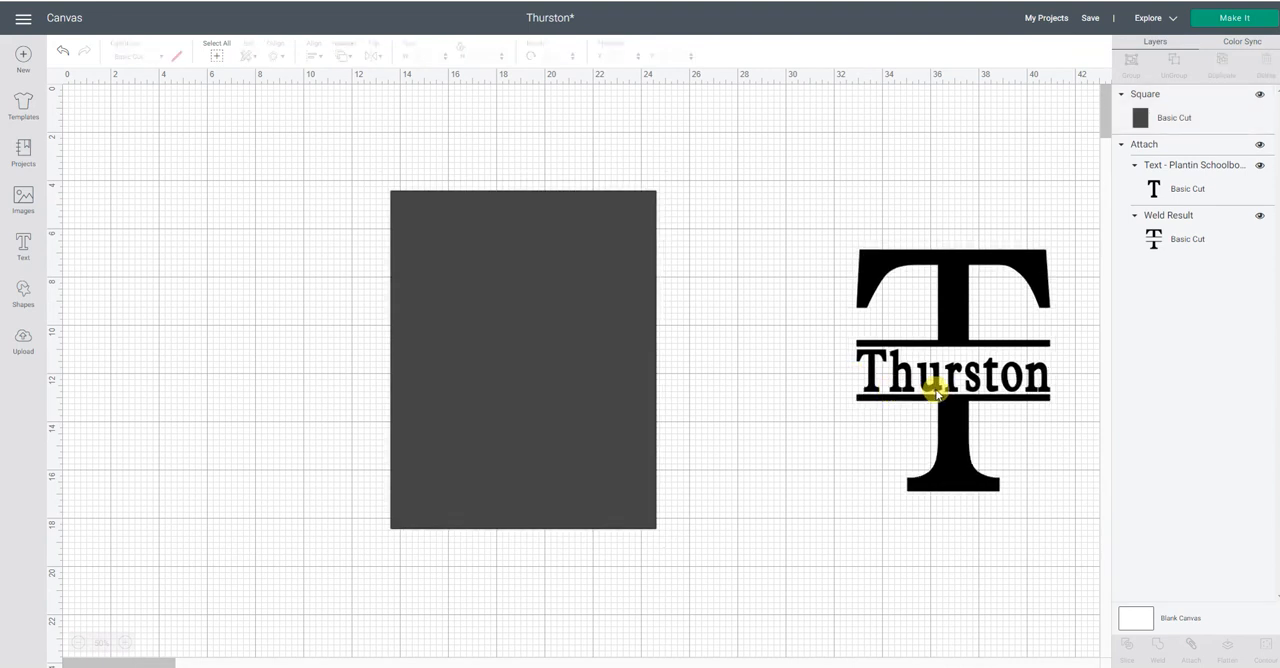
left_click_drag(935, 392, 505, 390)
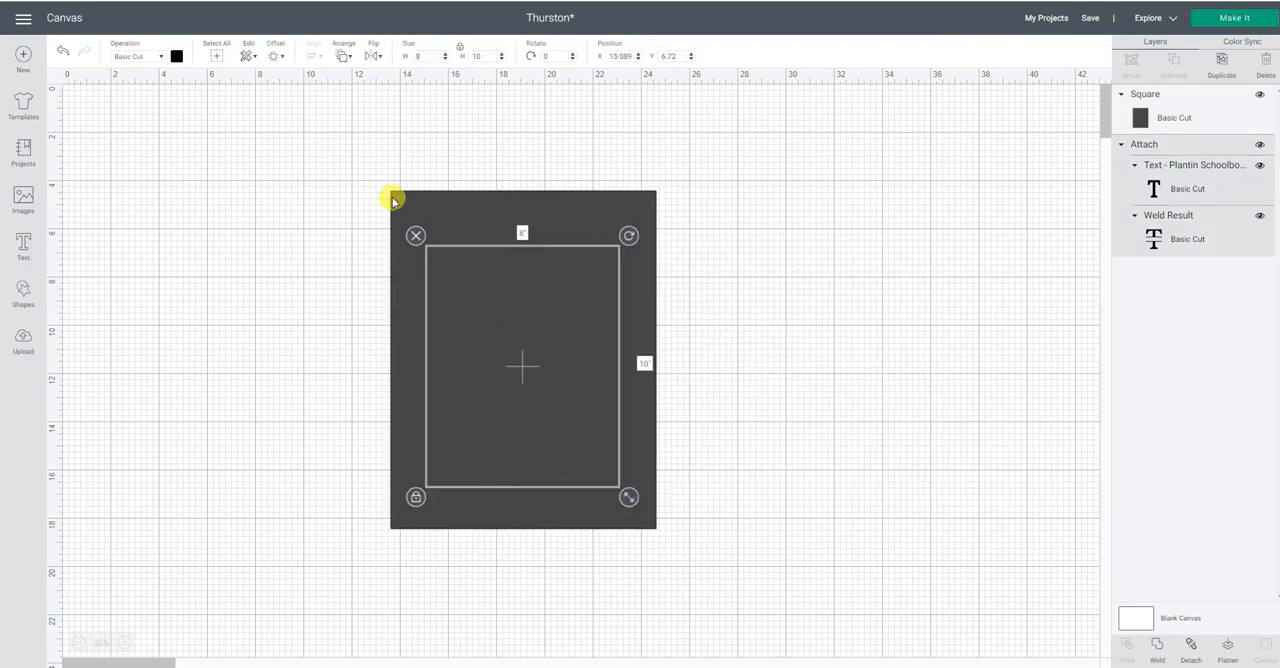
left_click(341, 56)
left_click(350, 127)
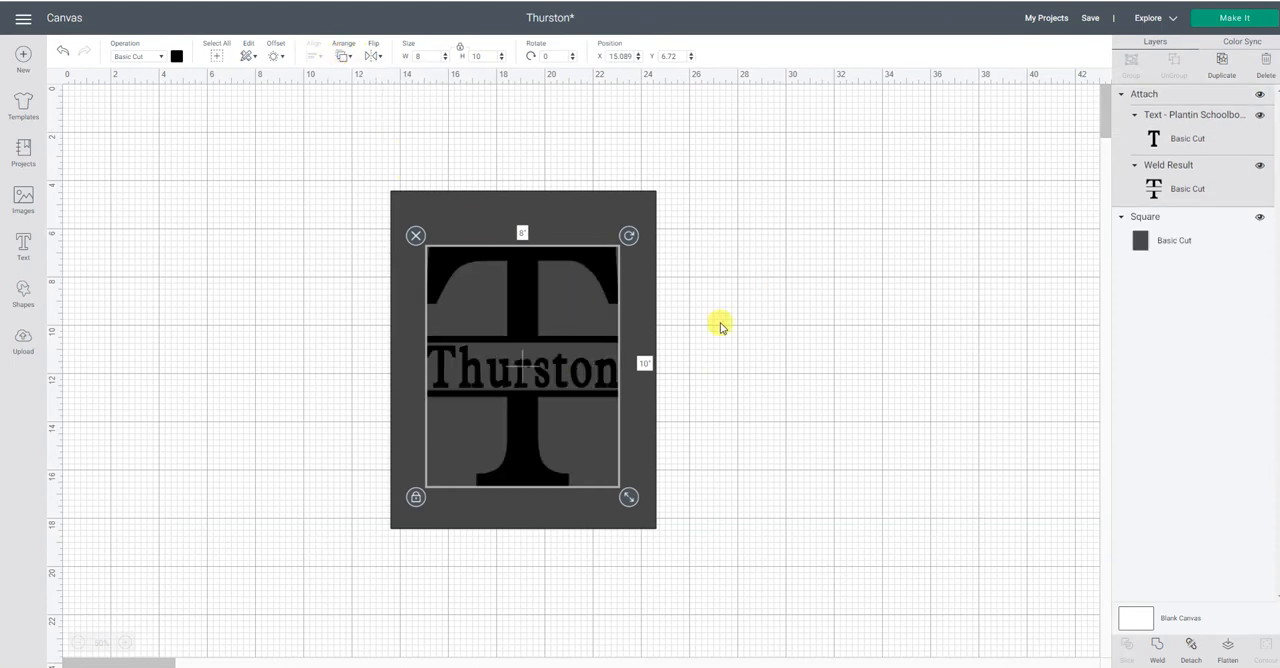
Fine-tune the monogram's position so it sits centred on the rectangle.
left_click_drag(580, 348, 583, 347)
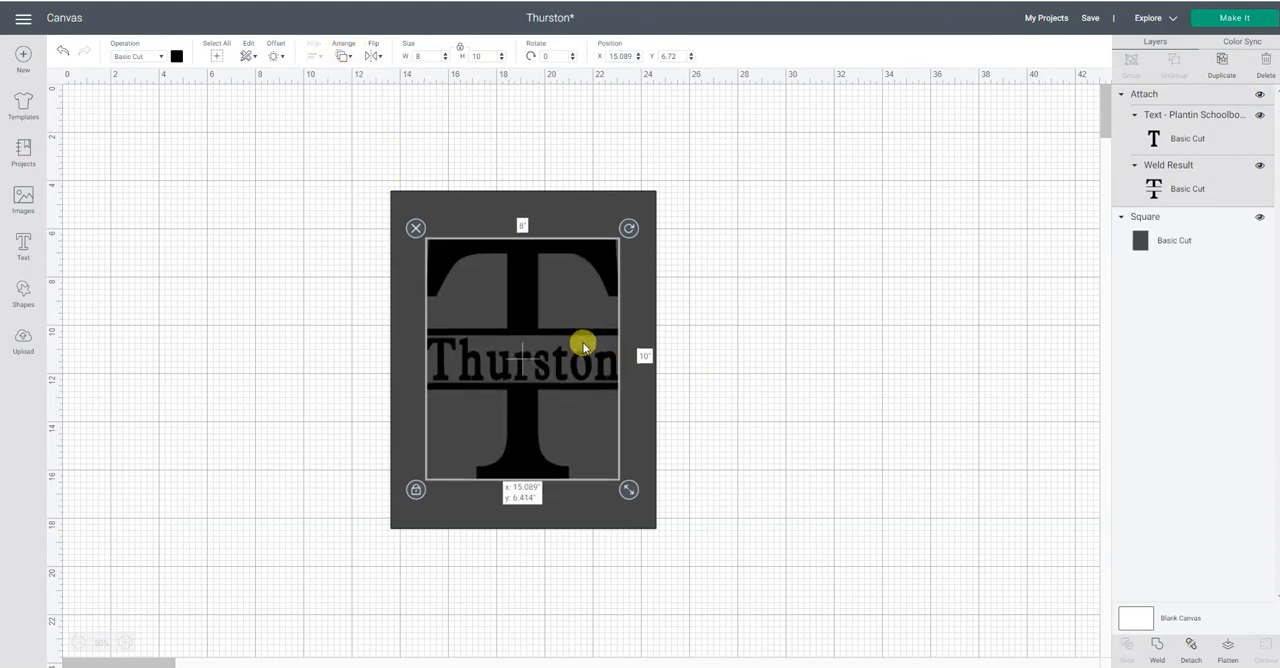
left_click(850, 384)
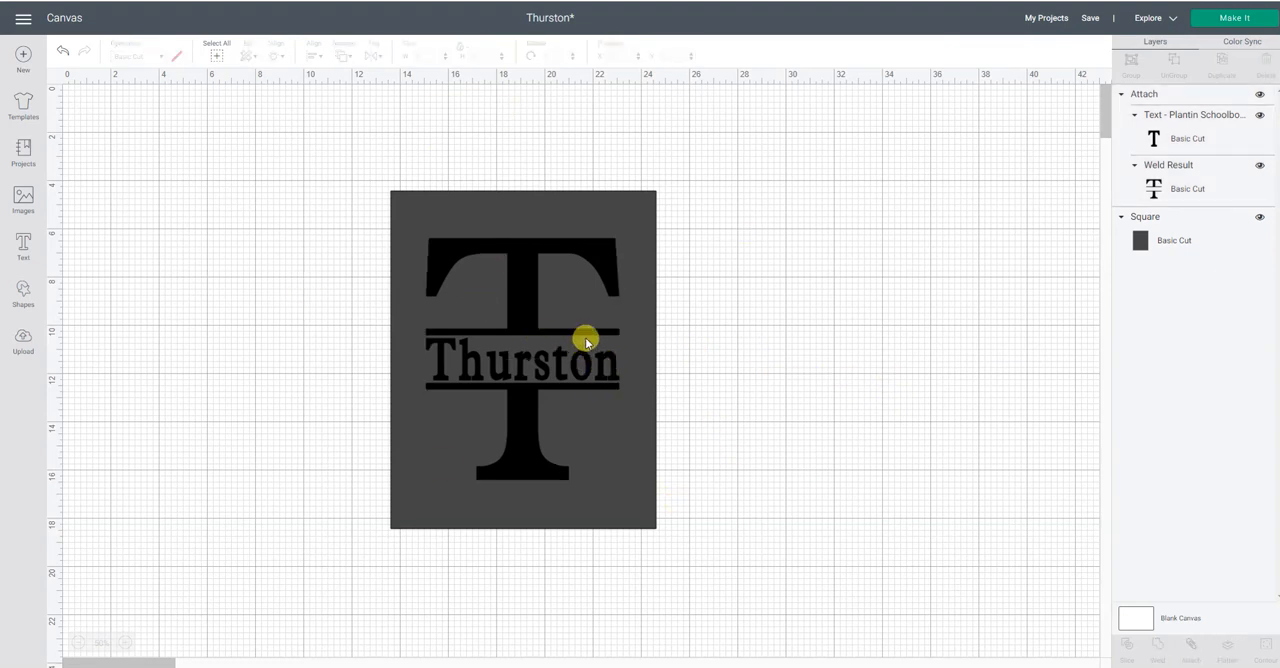
left_click_drag(585, 342, 587, 346)
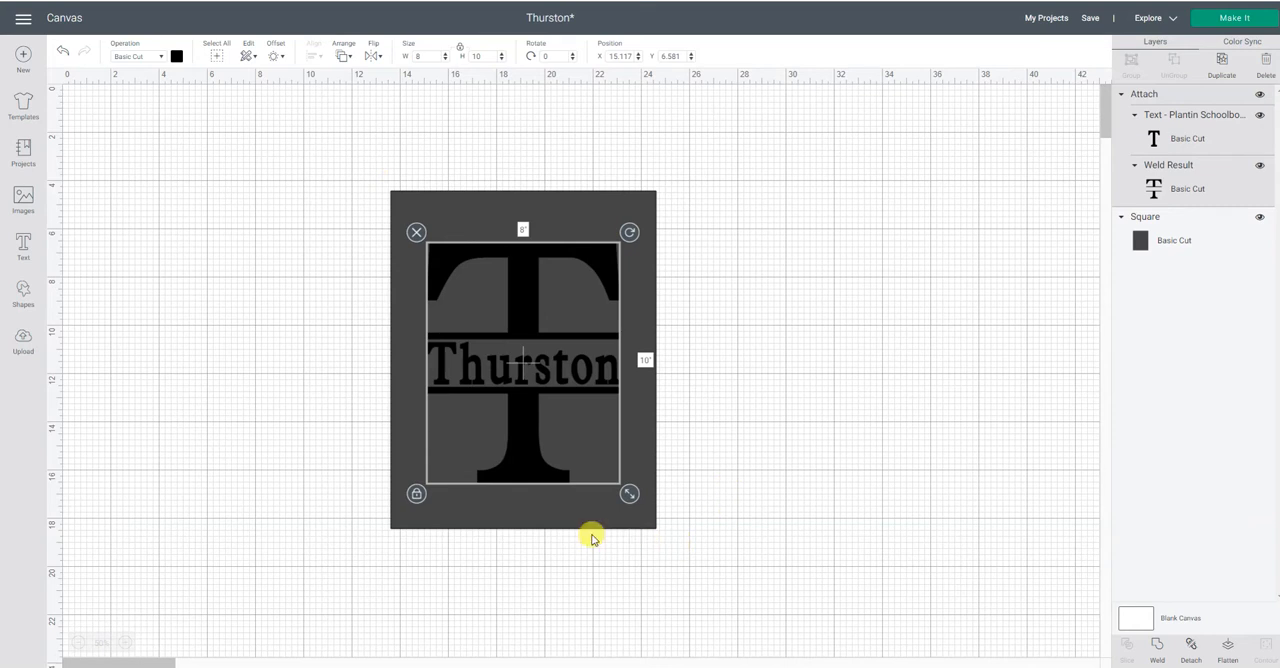
Move the monogram off the rectangle to the far side and shift the rectangle over to clear working space.
left_click_drag(475, 338, 1123, 383)
left_click_drag(585, 390, 849, 340)
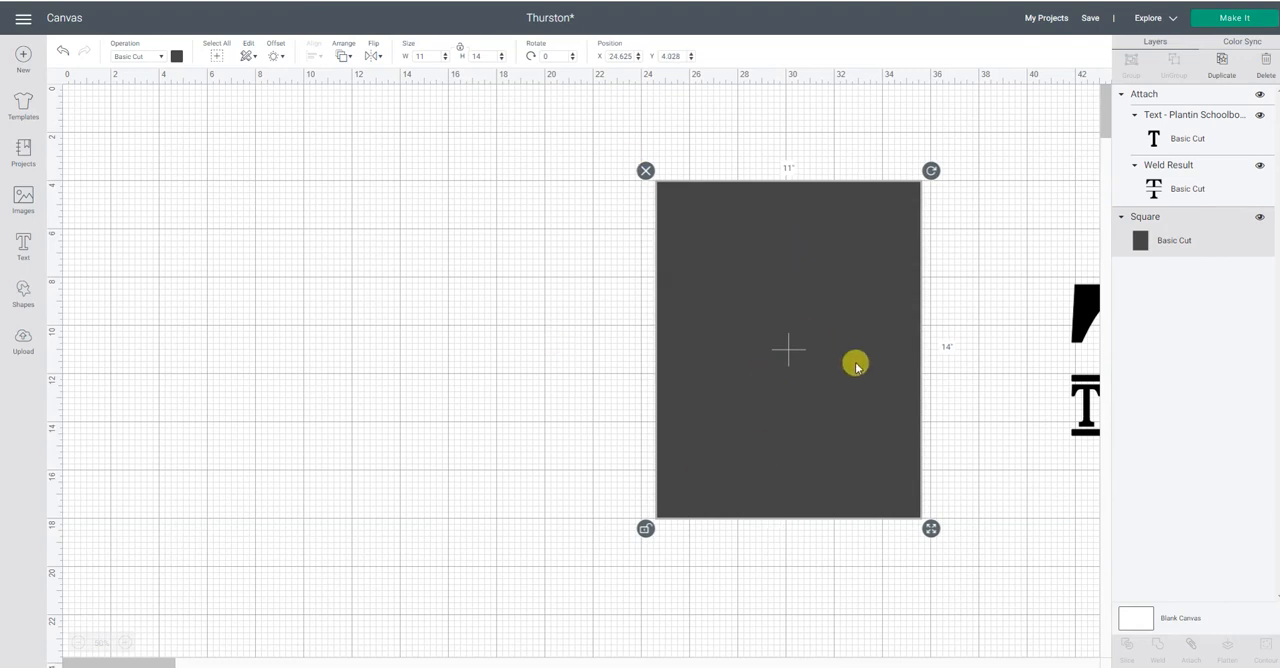
left_click(326, 350)
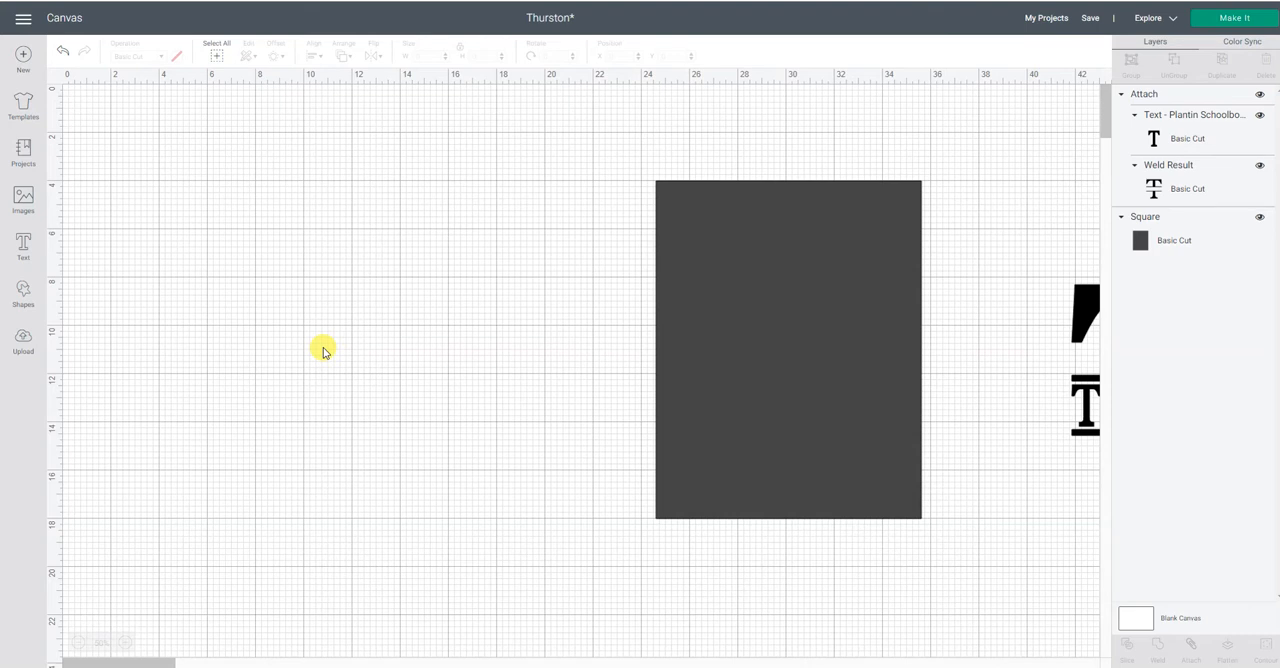
Add the text "T", move it to the empty canvas area and set its font to Plantin SchoolBook.
left_click(26, 244)
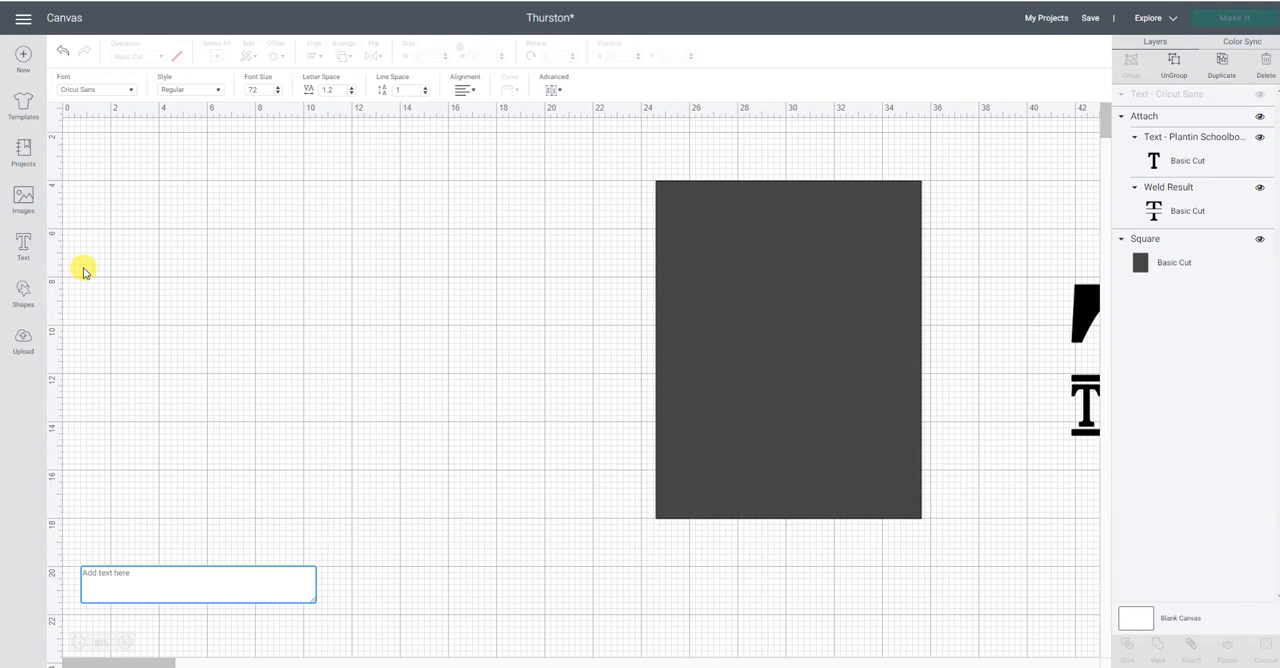
type("T")
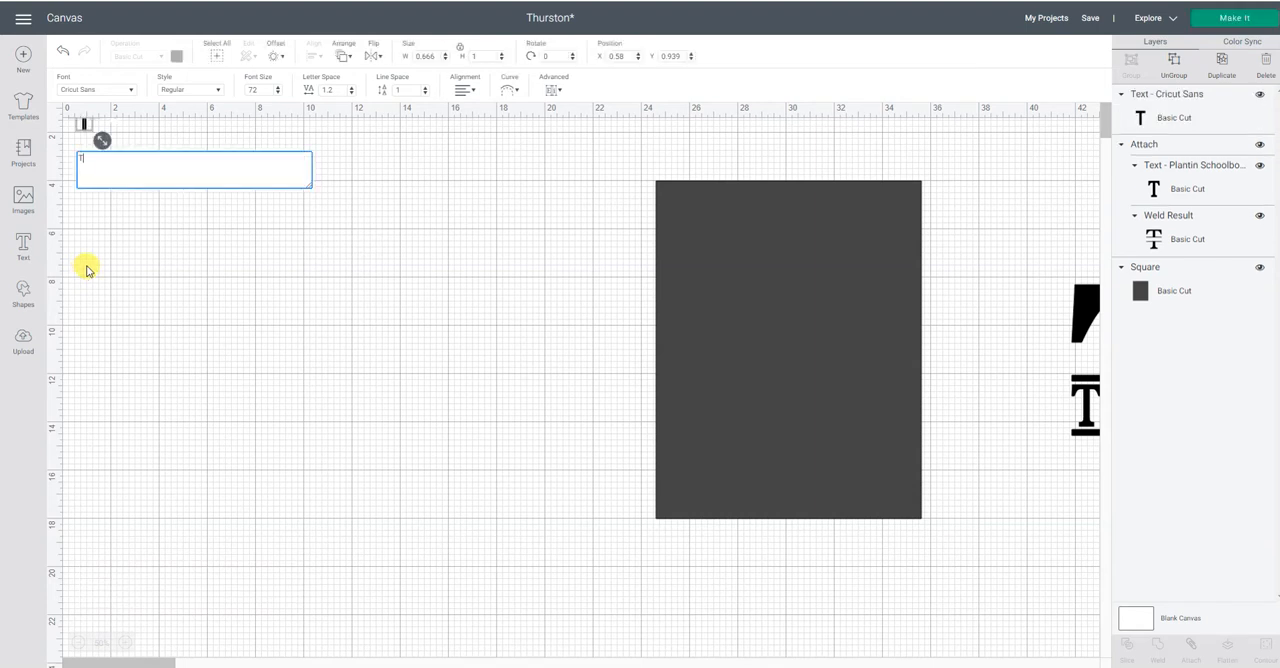
left_click(87, 270)
left_click_drag(84, 117, 335, 292)
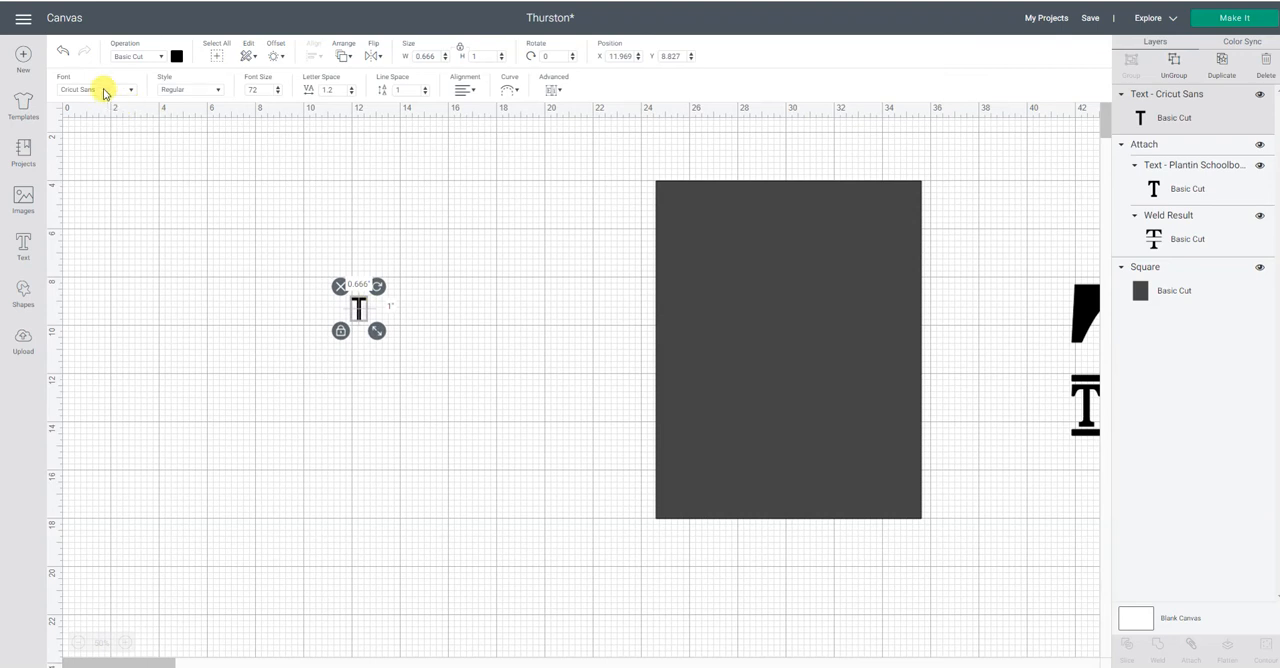
left_click(103, 92)
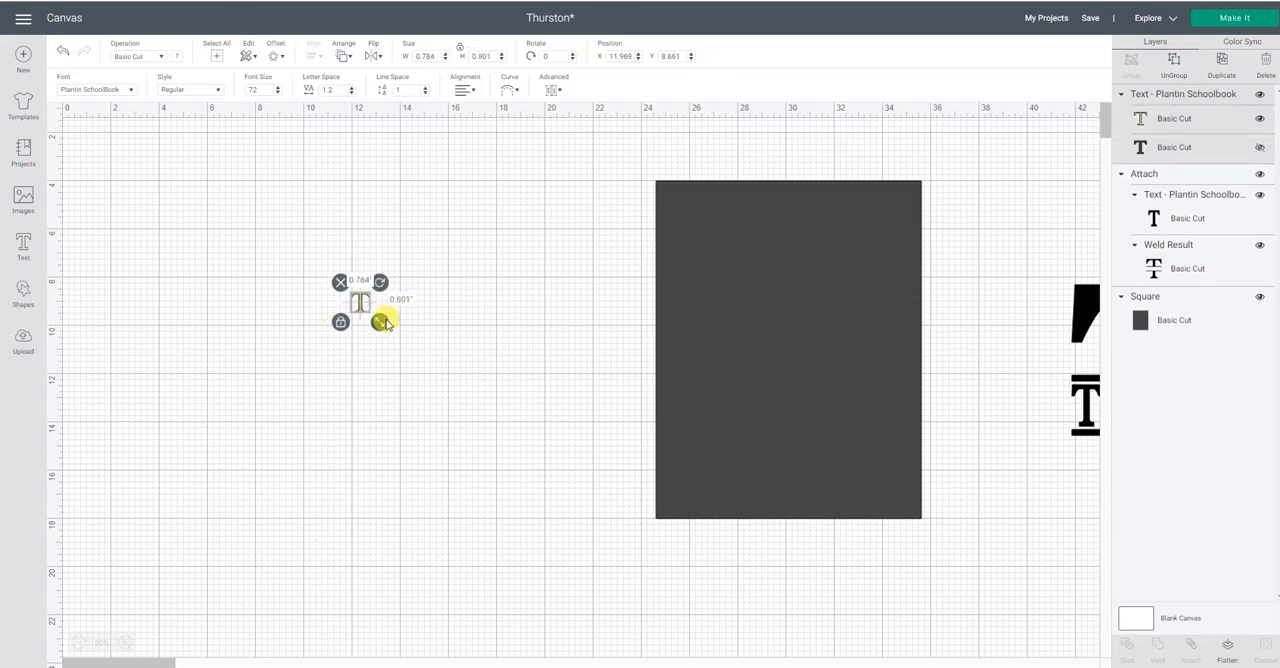
Scale the letter T up to 8 in wide and centre it on the rectangle.
left_click_drag(380, 320, 580, 534)
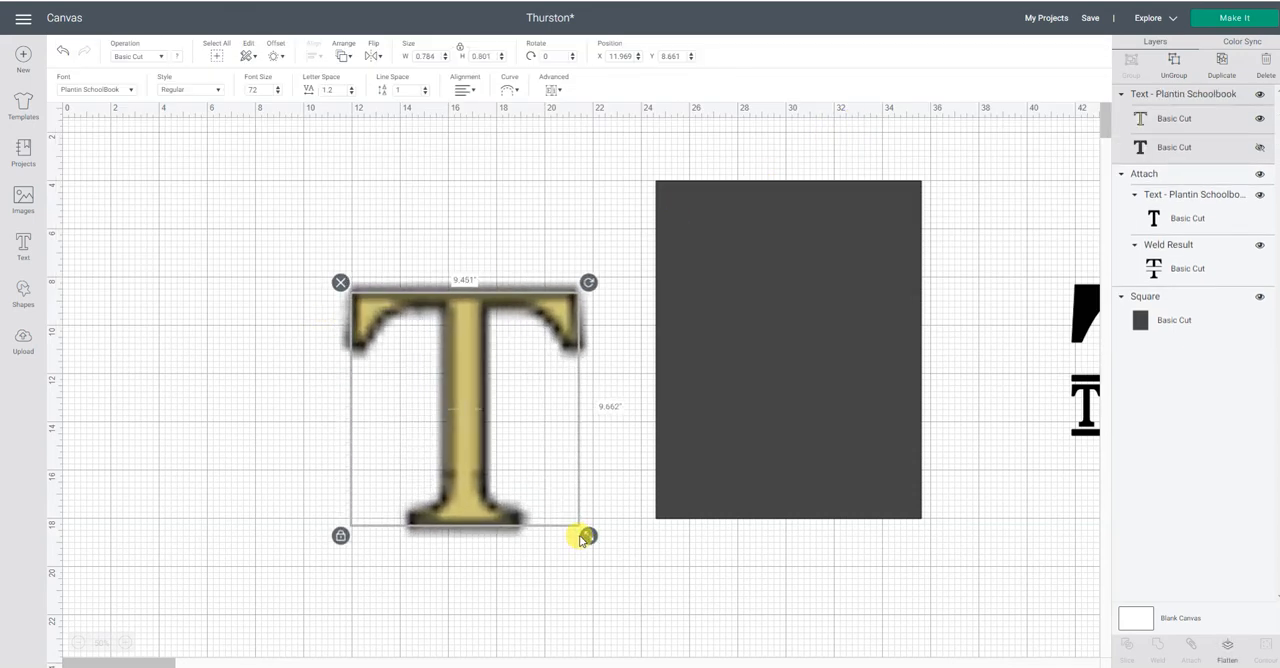
left_click_drag(471, 494, 797, 443)
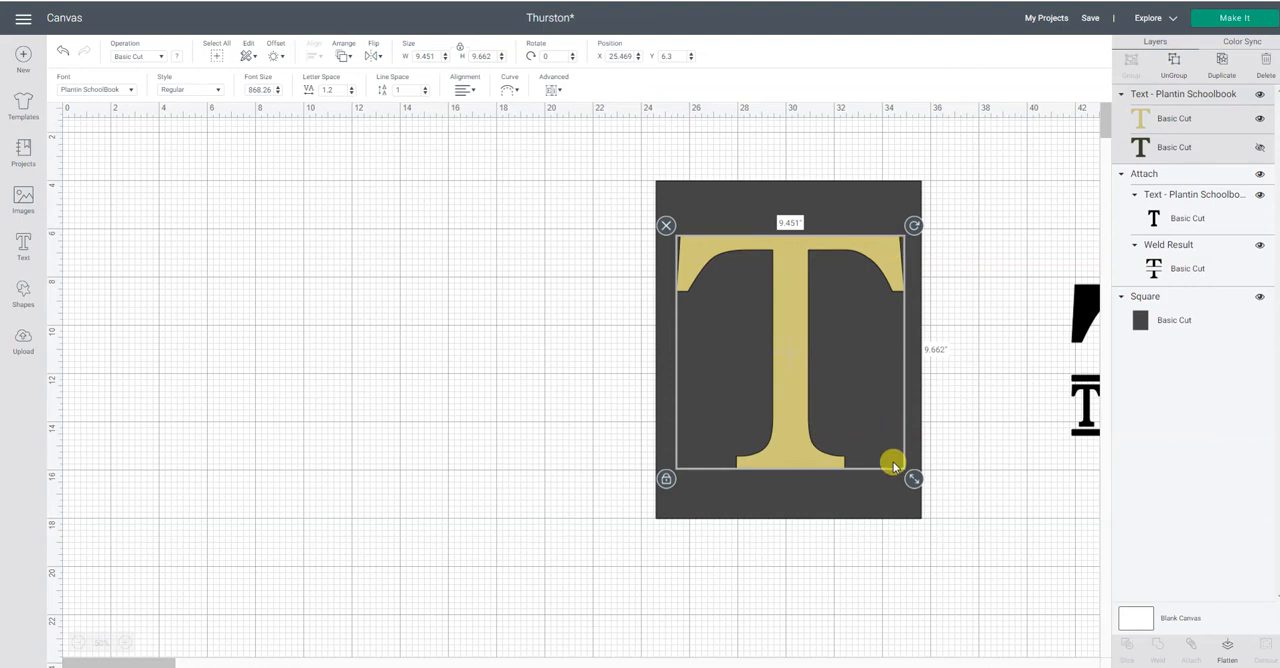
left_click_drag(909, 481, 890, 461)
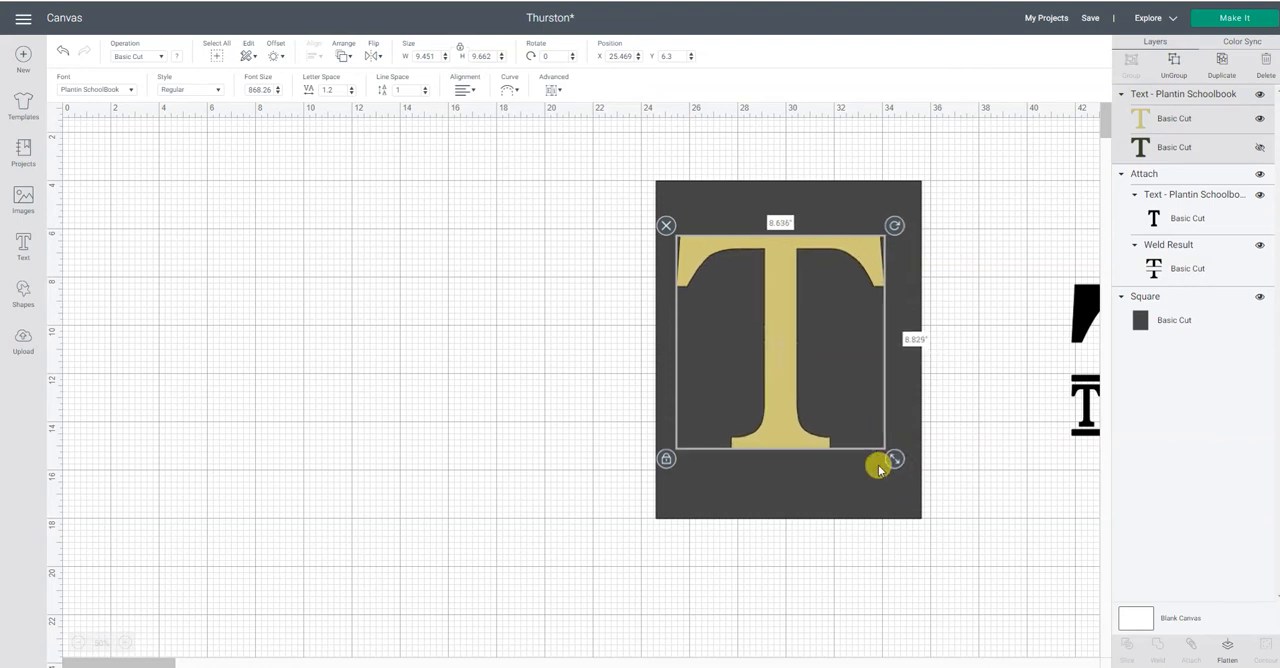
left_click(424, 55)
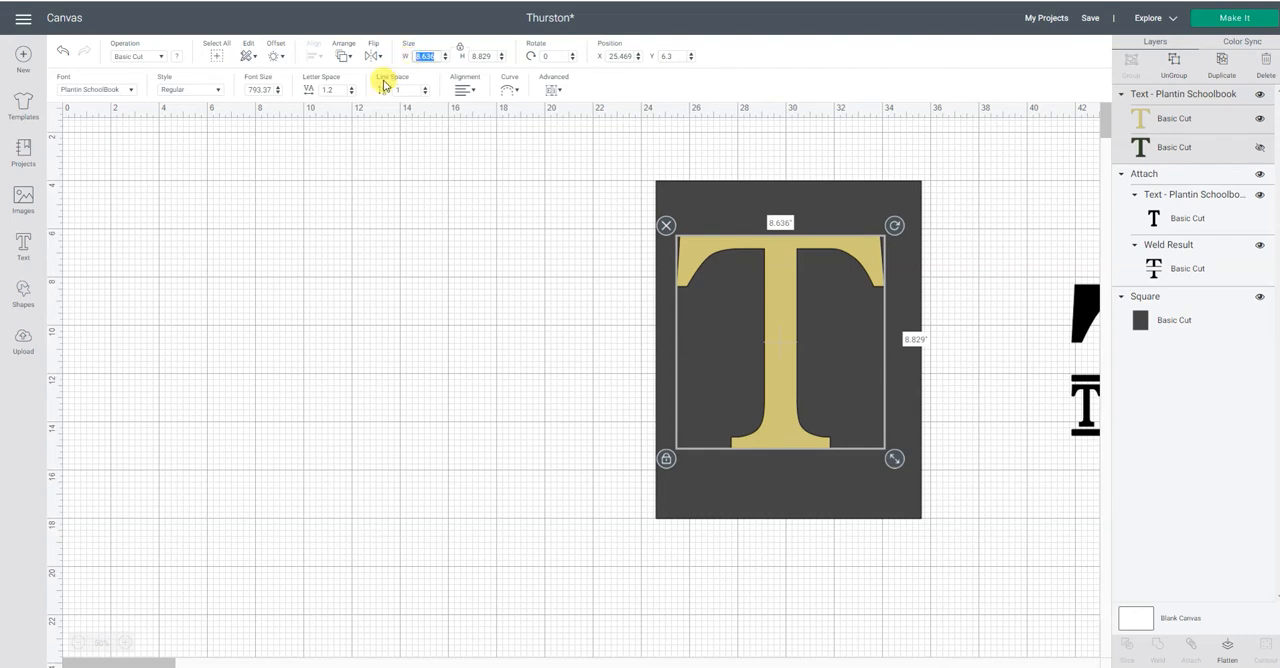
type("8")
key("Return")
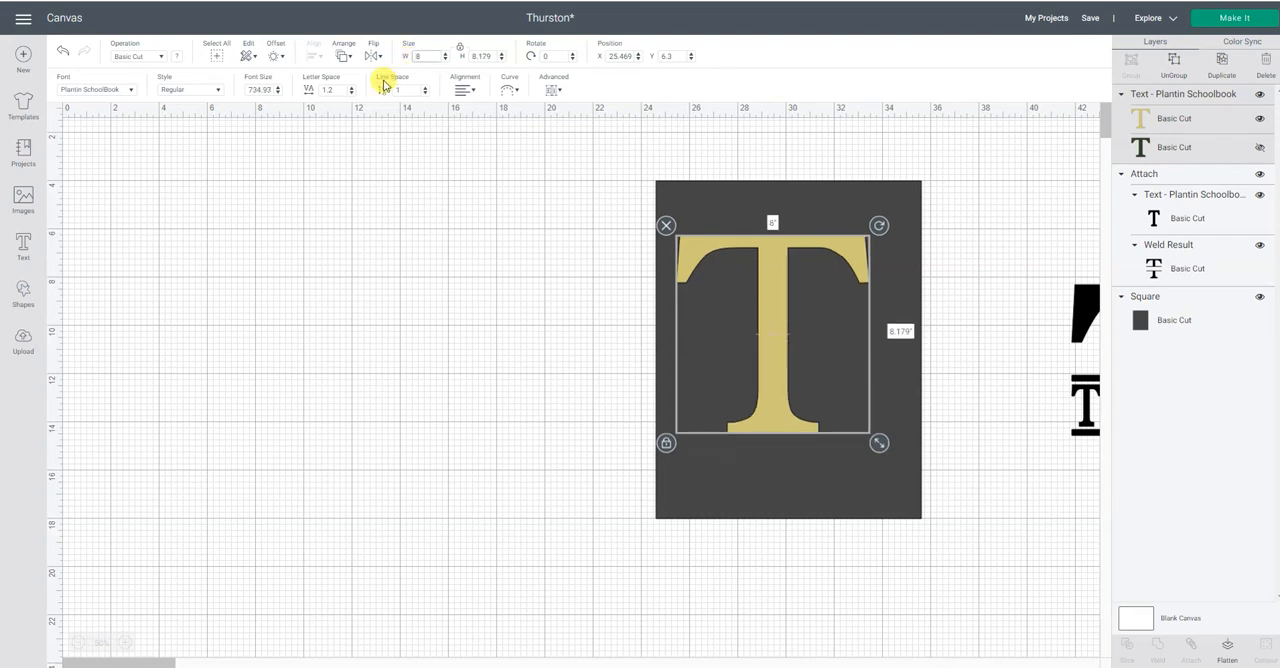
mouse_move(790, 410)
left_mouse_down()
mouse_move(817, 423)
mouse_move(806, 419)
left_mouse_up()
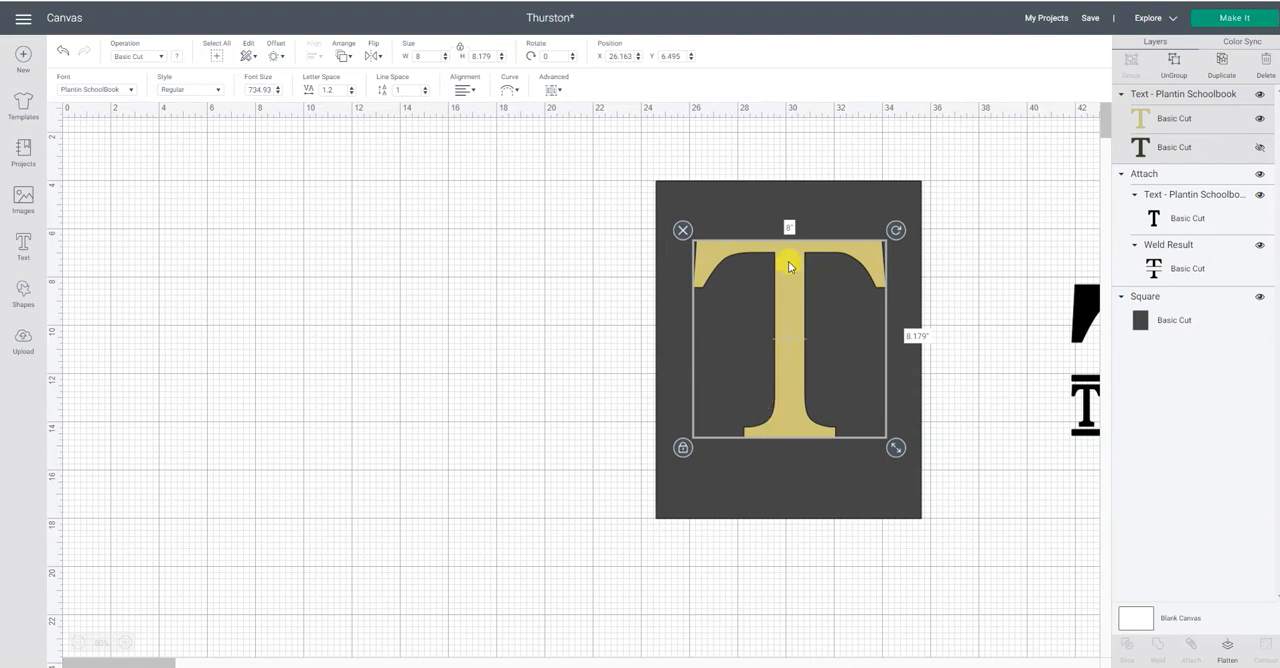
Move the T back to the empty canvas and set its height to 10 in with proportions unlocked, relocking them after the change.
left_click_drag(729, 250, 338, 246)
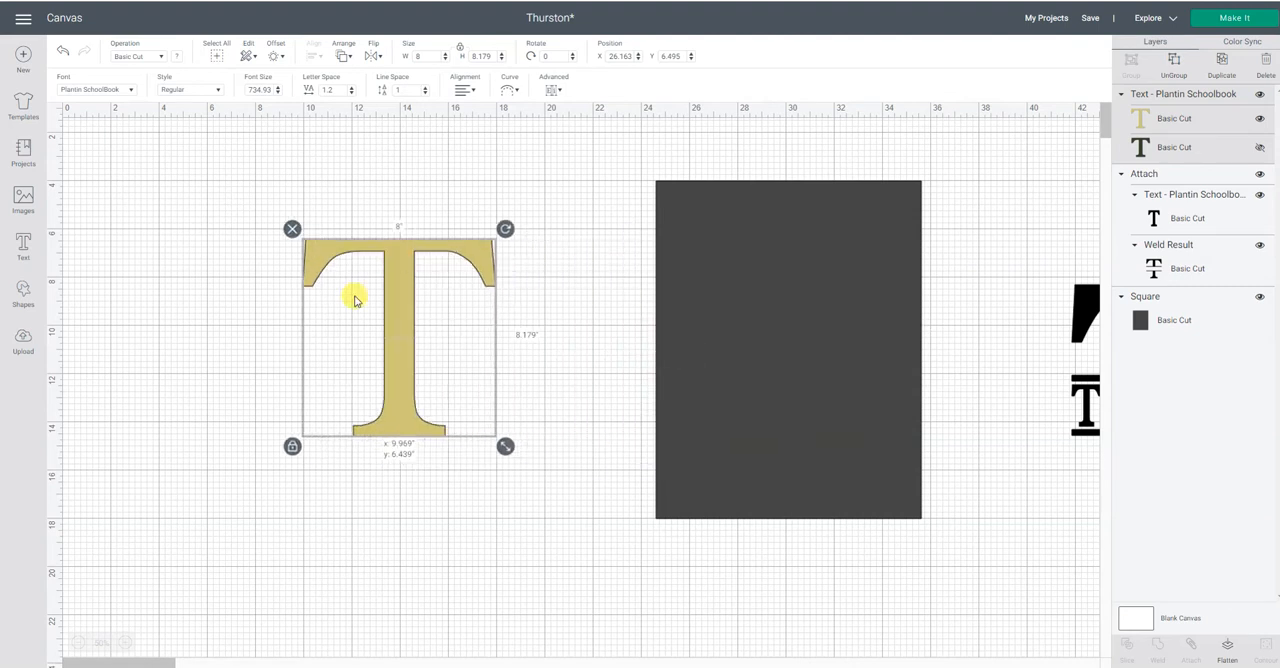
left_click(291, 447)
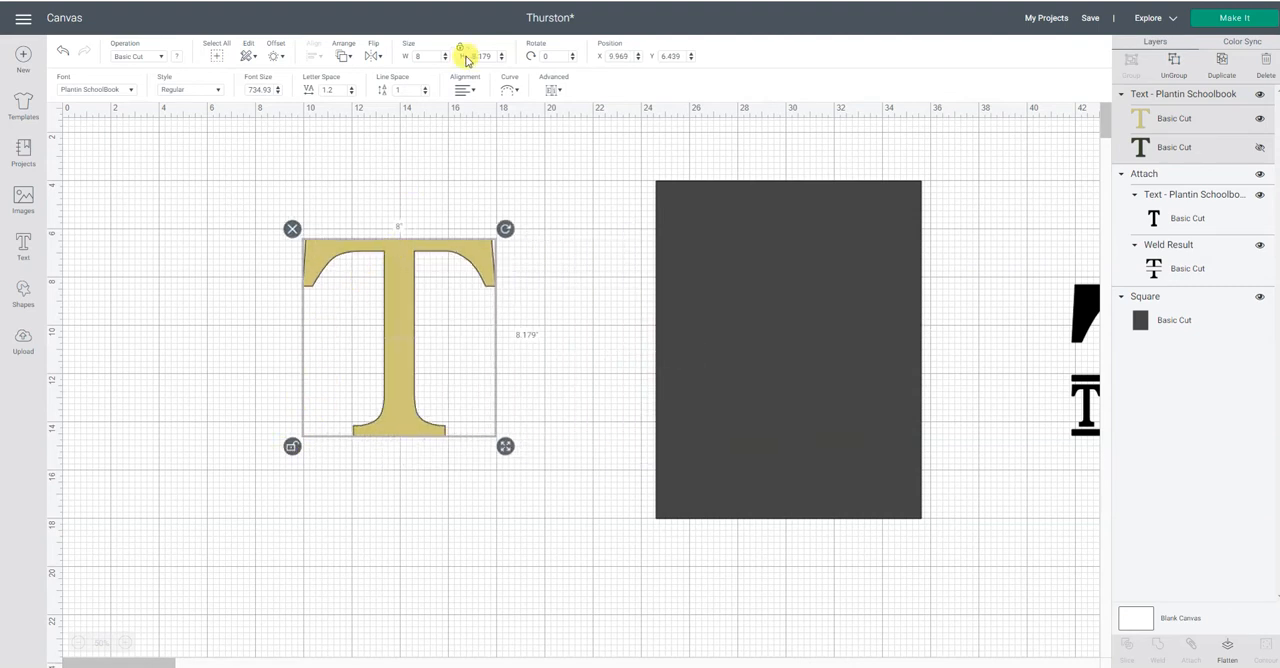
left_click_drag(486, 55, 451, 53)
type("1")
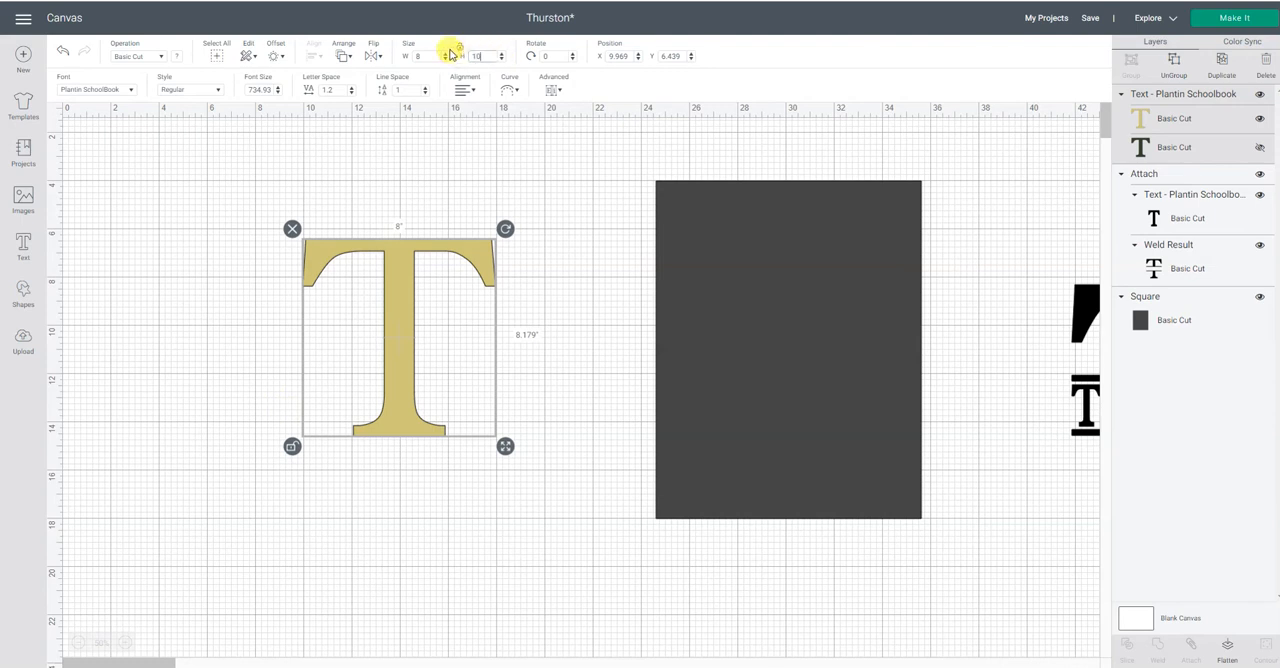
type("0")
key("Return")
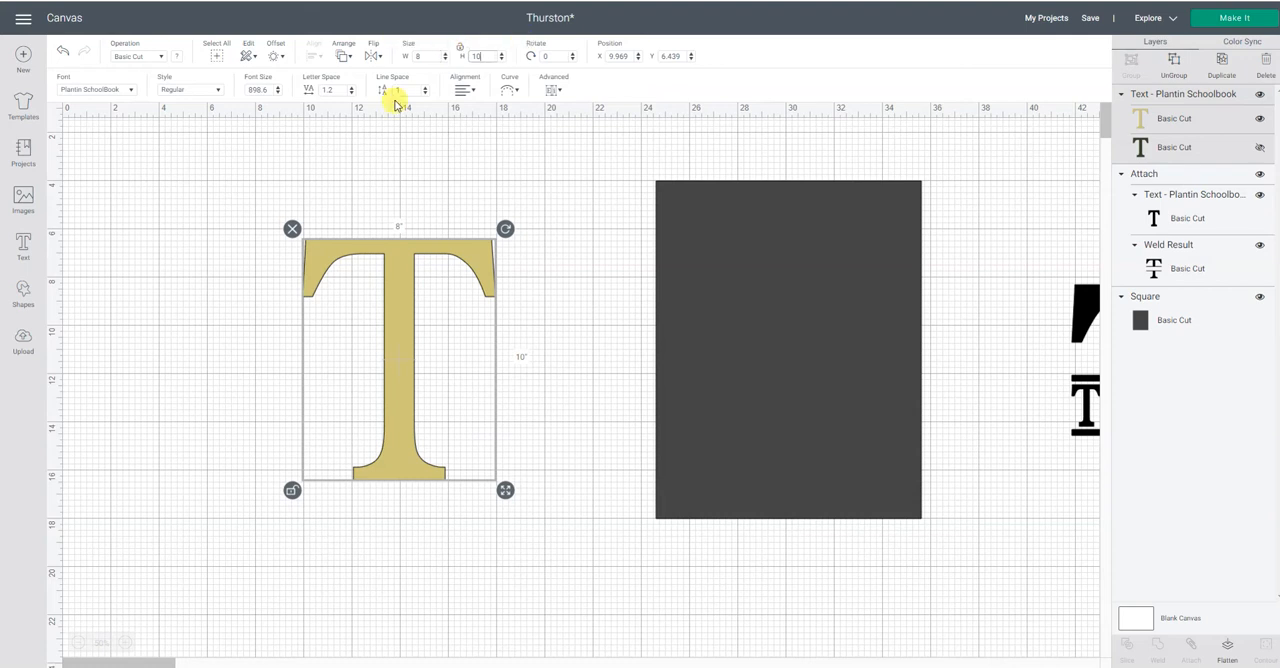
left_click(292, 490)
left_click_drag(404, 474, 437, 451)
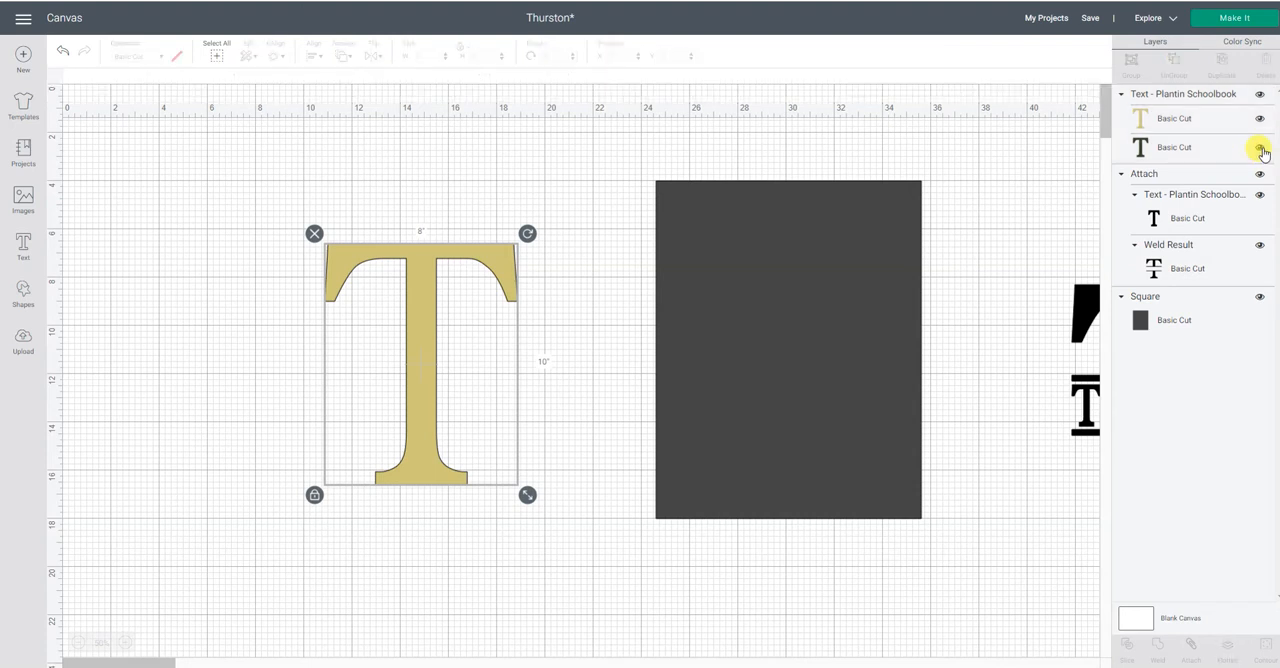
Show the hidden dark outline layer of the letter T and delete it.
left_click(1259, 147)
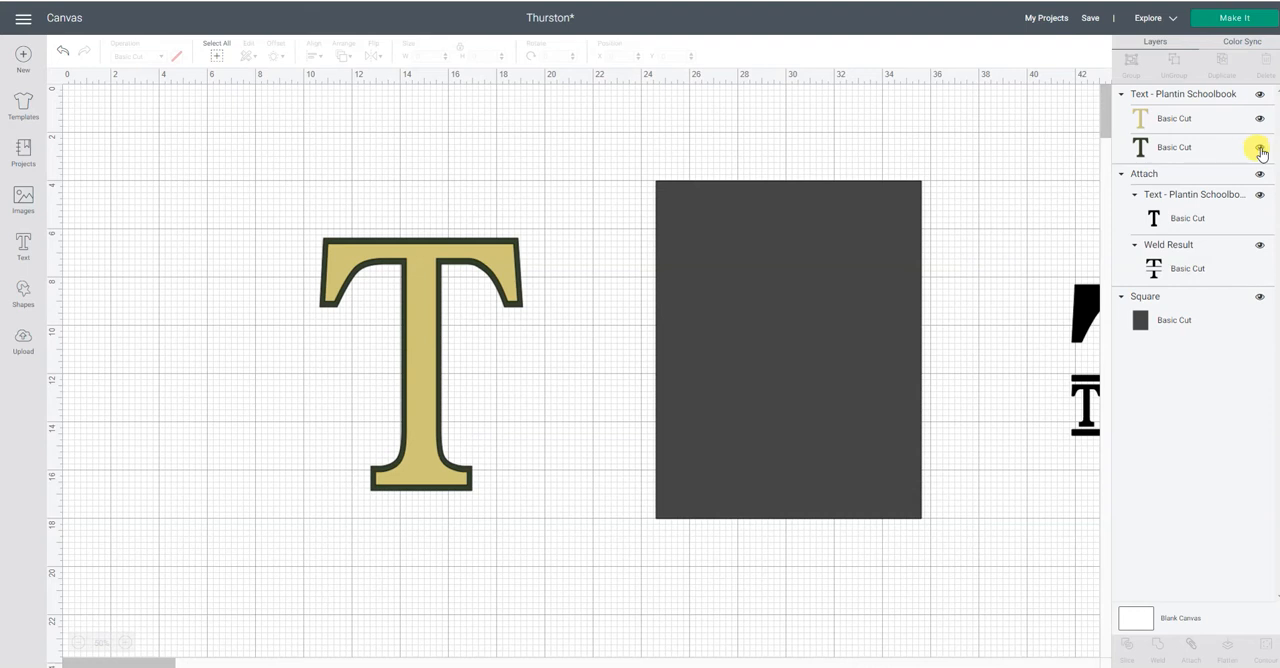
left_click(1160, 149)
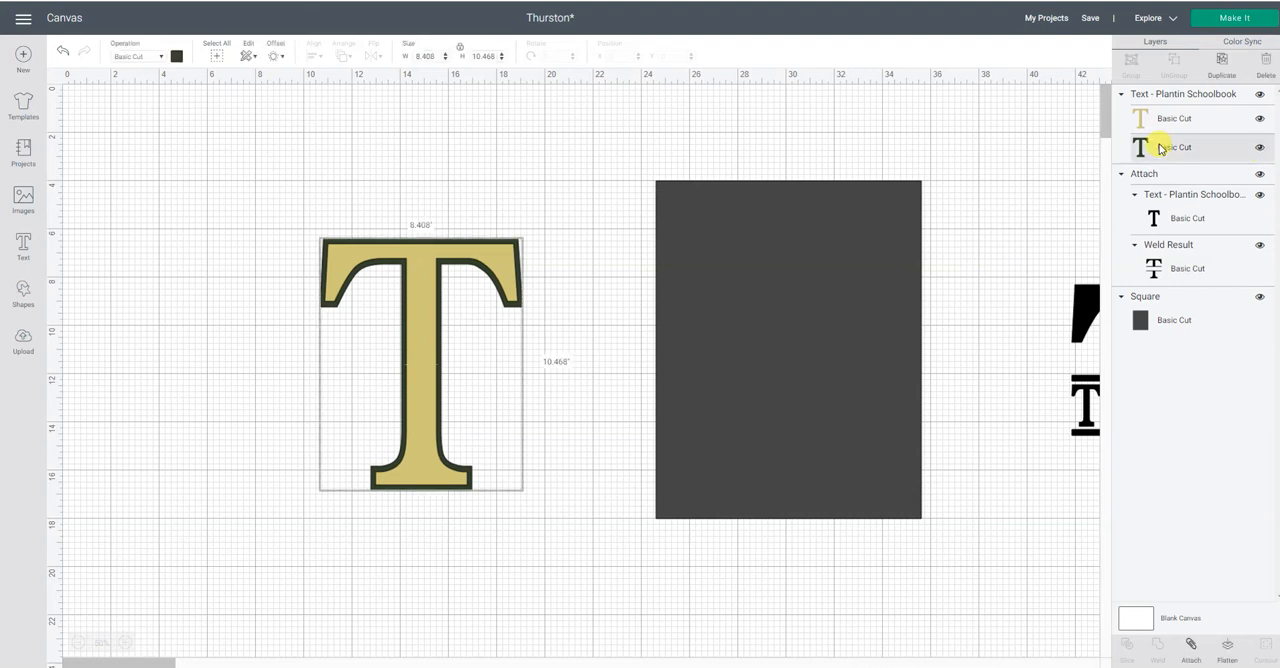
left_click(1265, 66)
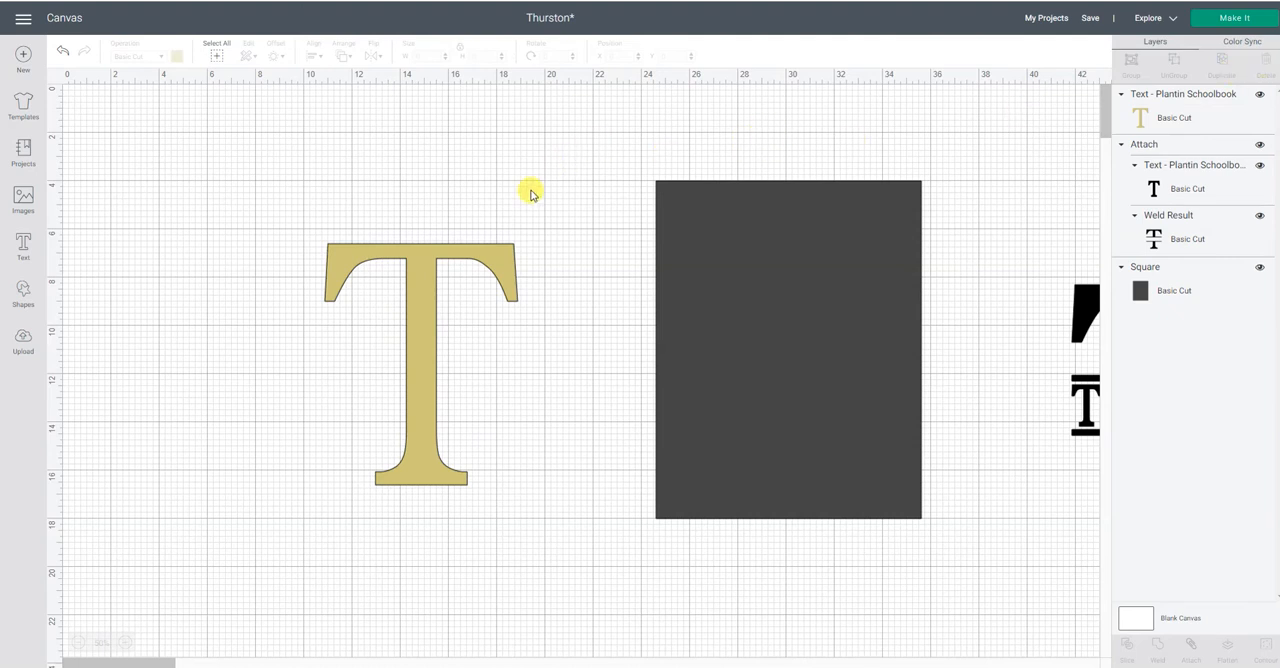
Recolour the letter T from the material colours so that it is black.
left_click(434, 252)
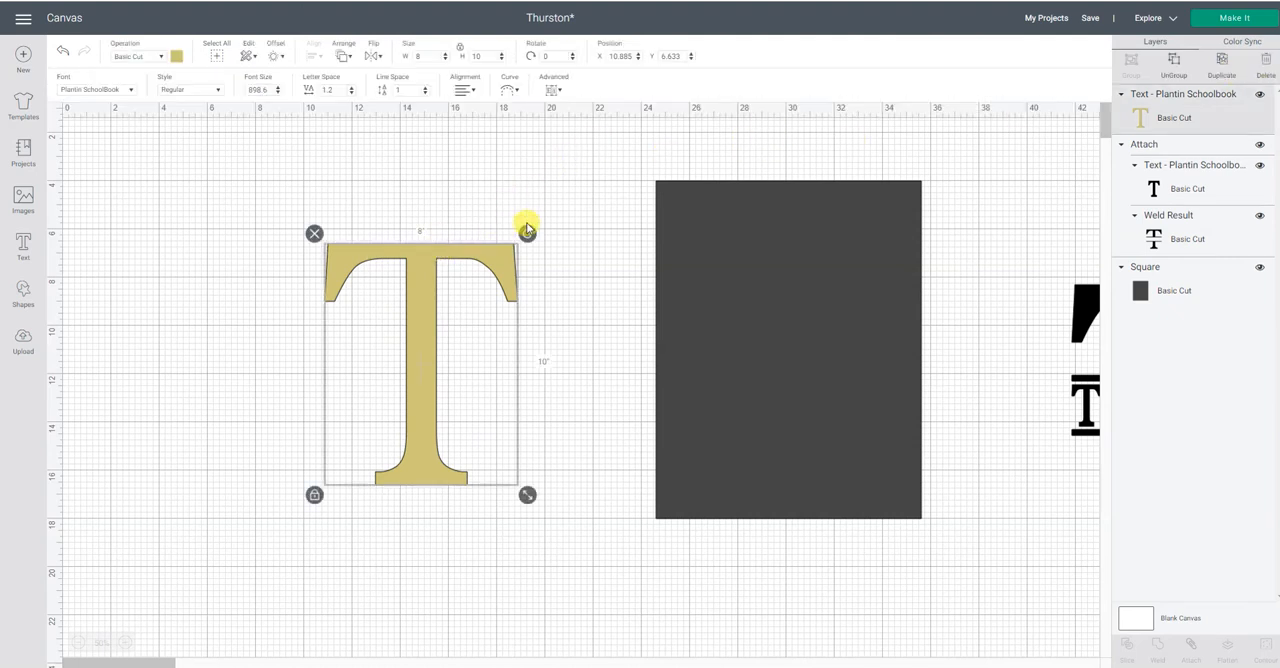
left_click(175, 57)
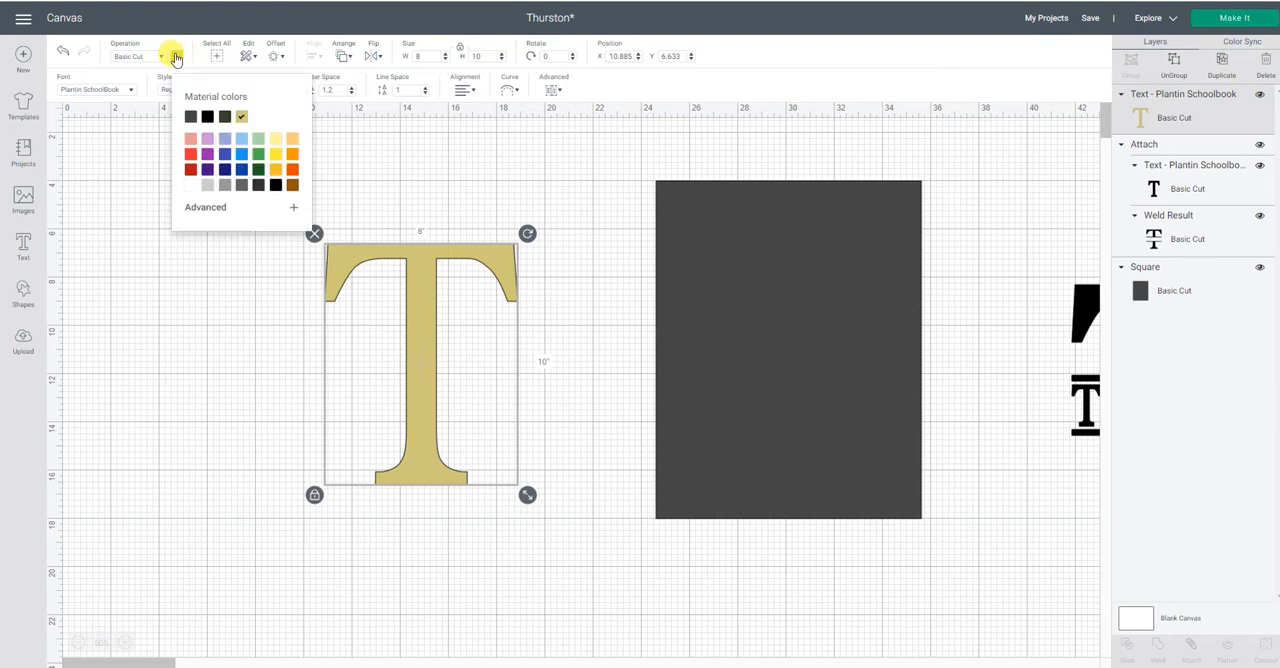
left_click(208, 119)
left_click(471, 157)
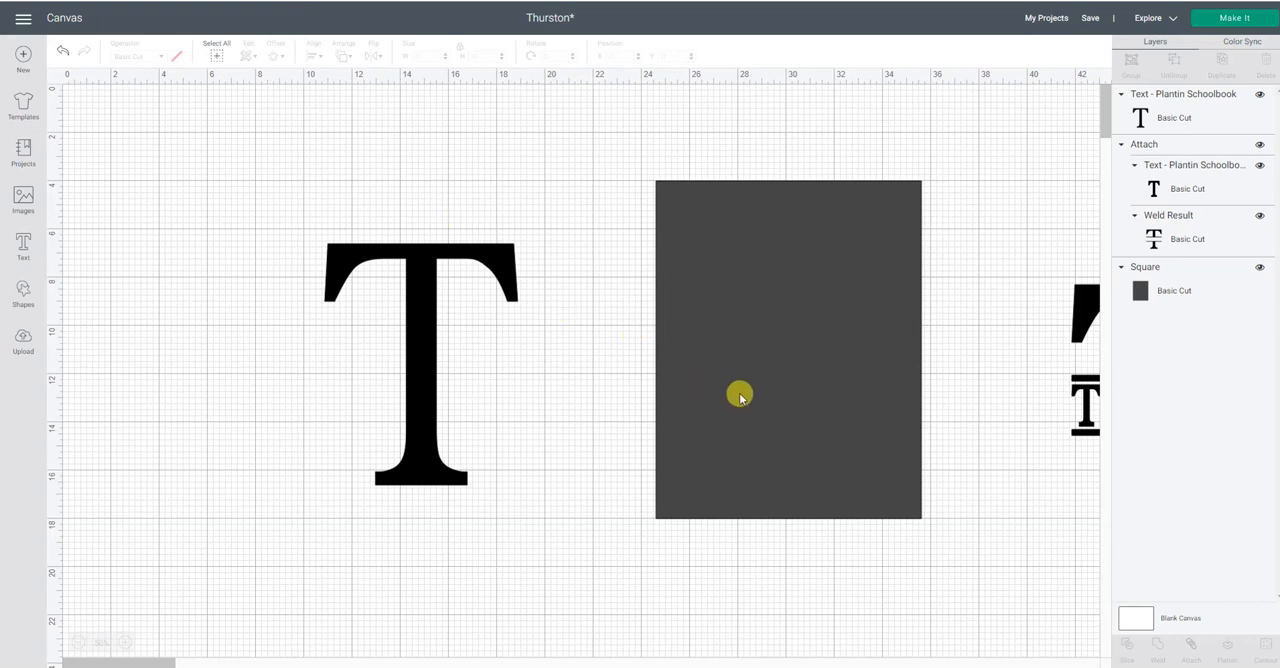
Shift the large dark rectangle and the letter T rightward to free up canvas space, and hide the attached sample monogram.
left_click_drag(740, 396, 817, 404)
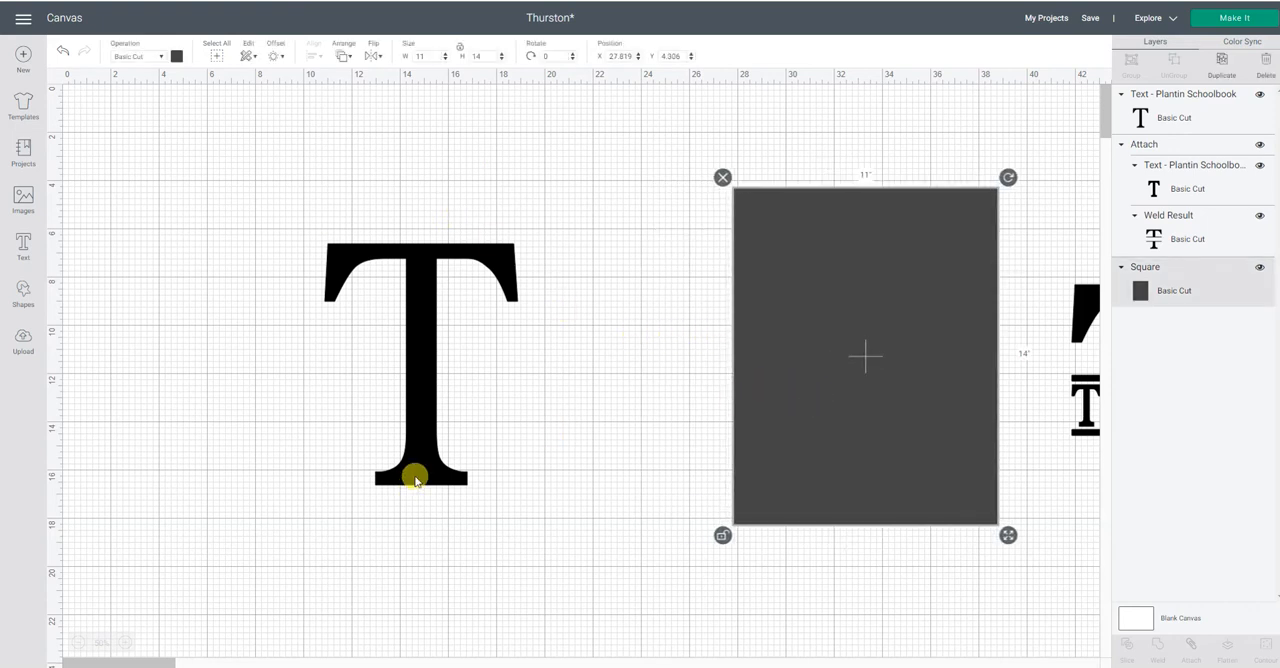
left_click_drag(414, 480, 481, 483)
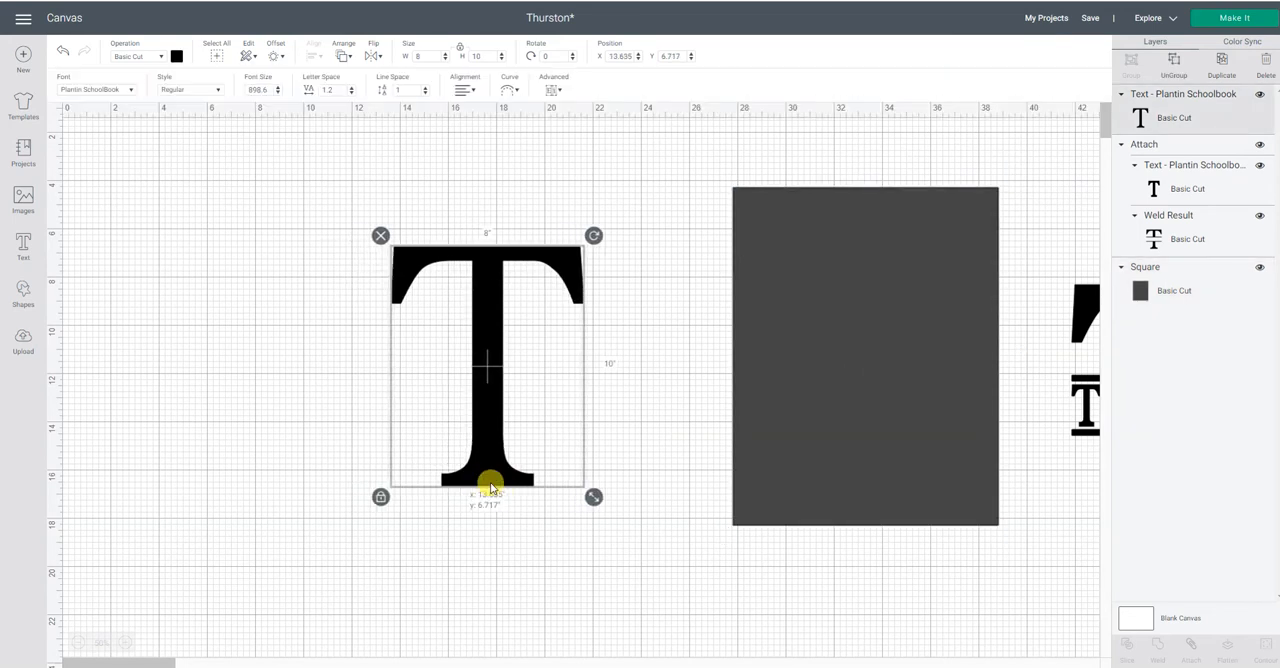
left_click_drag(491, 487, 523, 487)
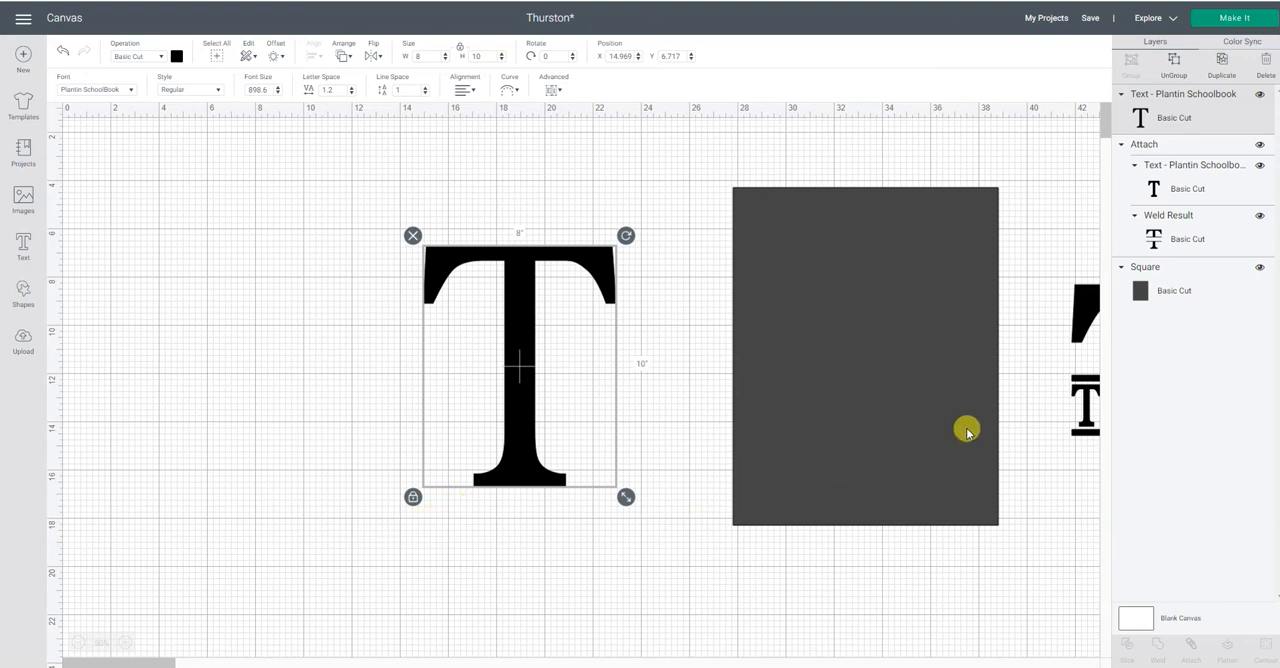
left_click(1260, 145)
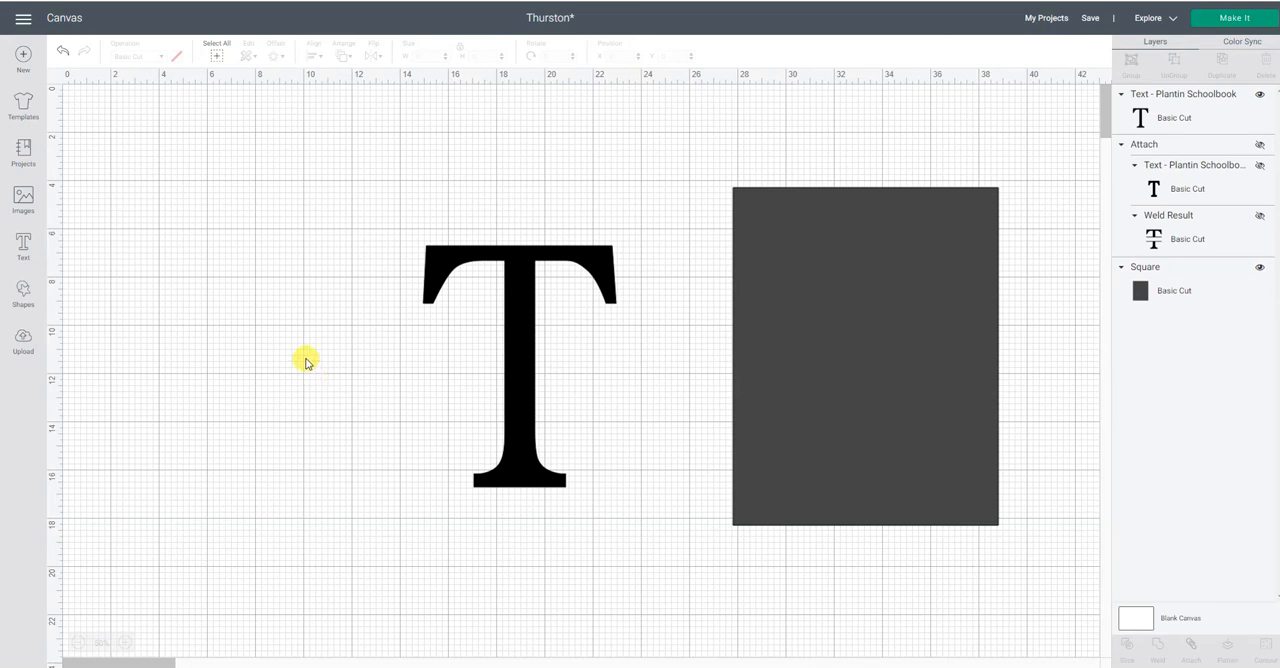
Add a square, stretch it into a rectangle about 7.1 by 3.1 in, and place it left of the letter T.
left_click(24, 290)
left_click(74, 207)
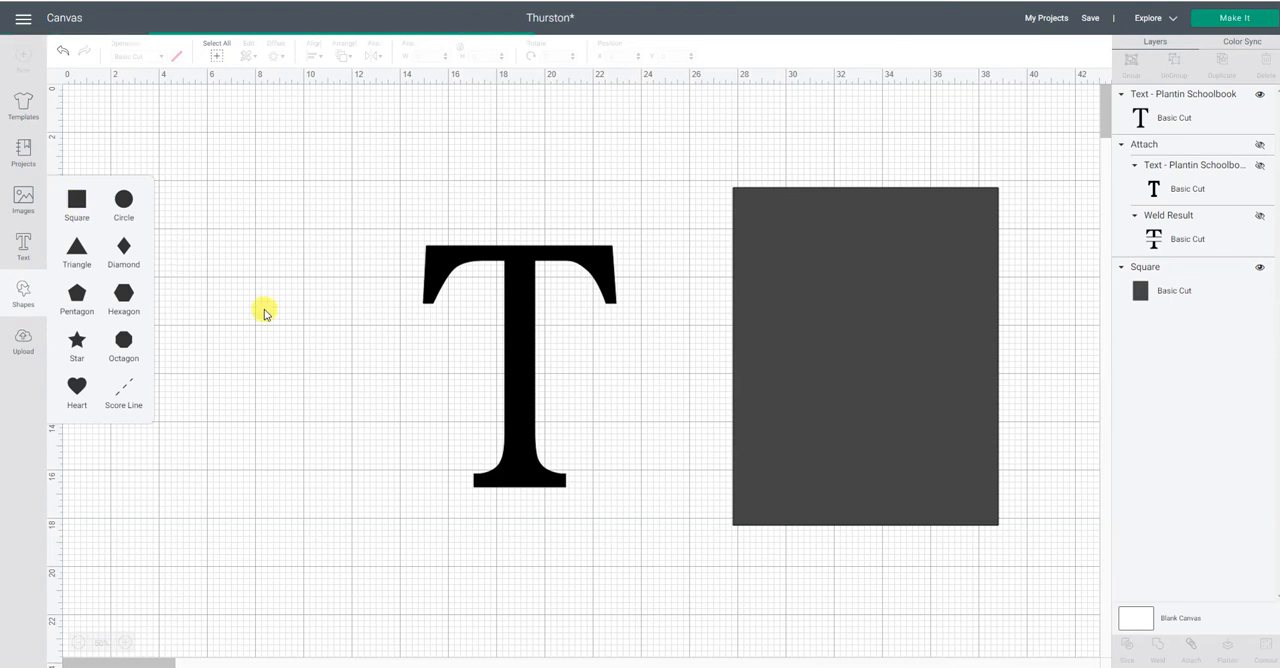
left_click(127, 140)
left_click_drag(127, 140, 279, 348)
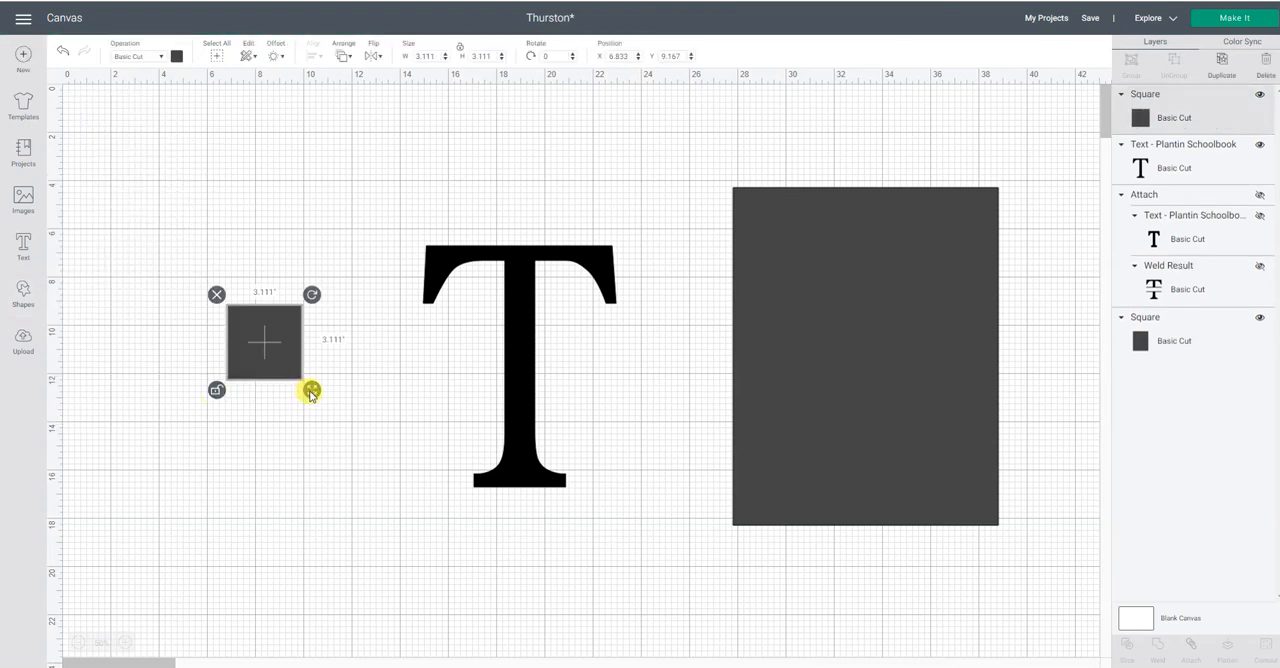
left_click_drag(311, 390, 409, 393)
left_click_drag(340, 363, 286, 371)
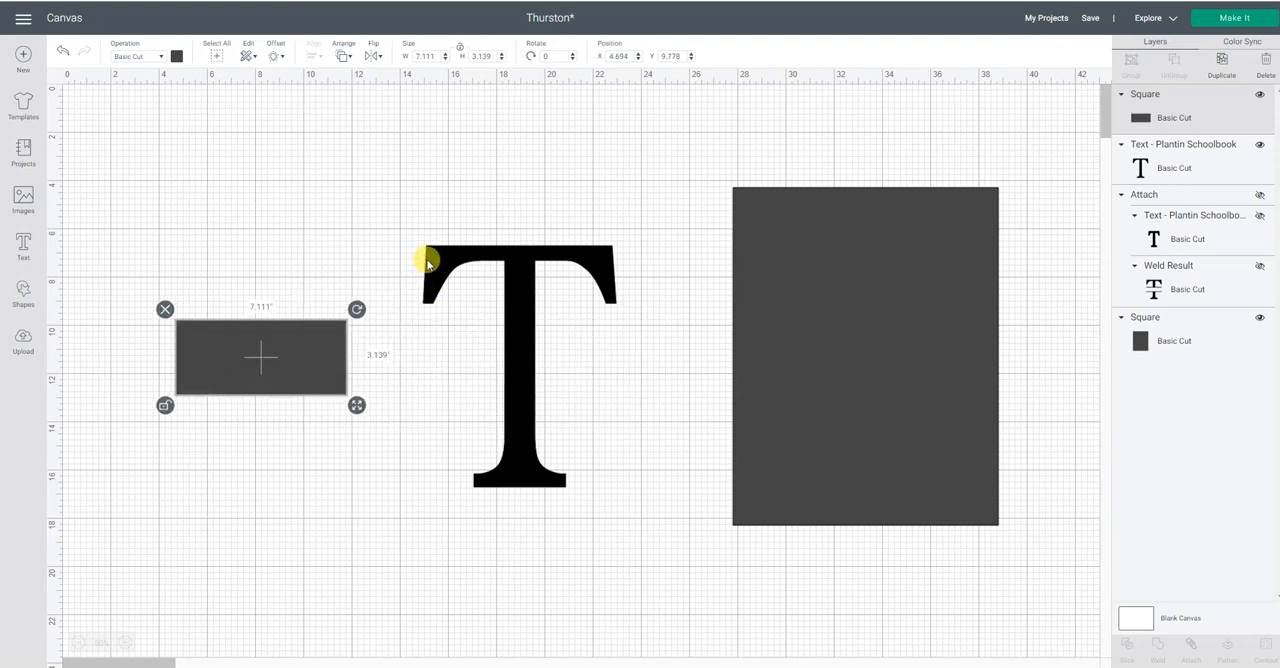
Size the new rectangle to 8 in wide and 2.5 in high, and move it slightly lower beside the T.
left_click(436, 55)
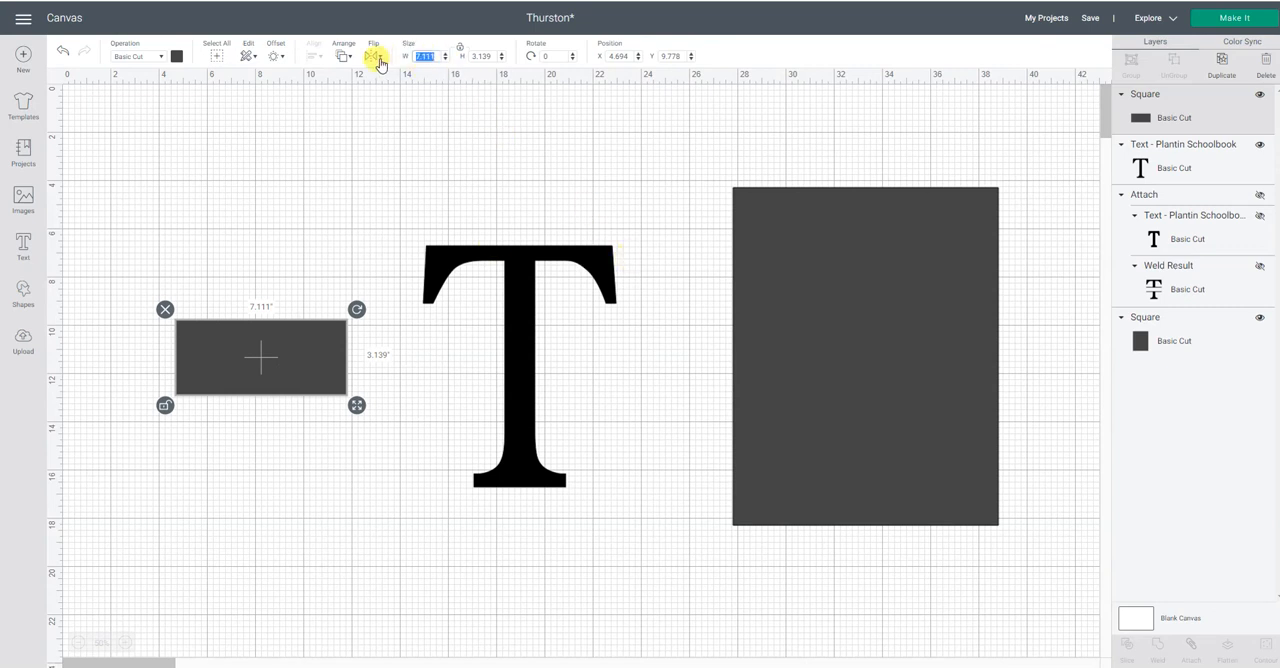
type("8")
key("Return")
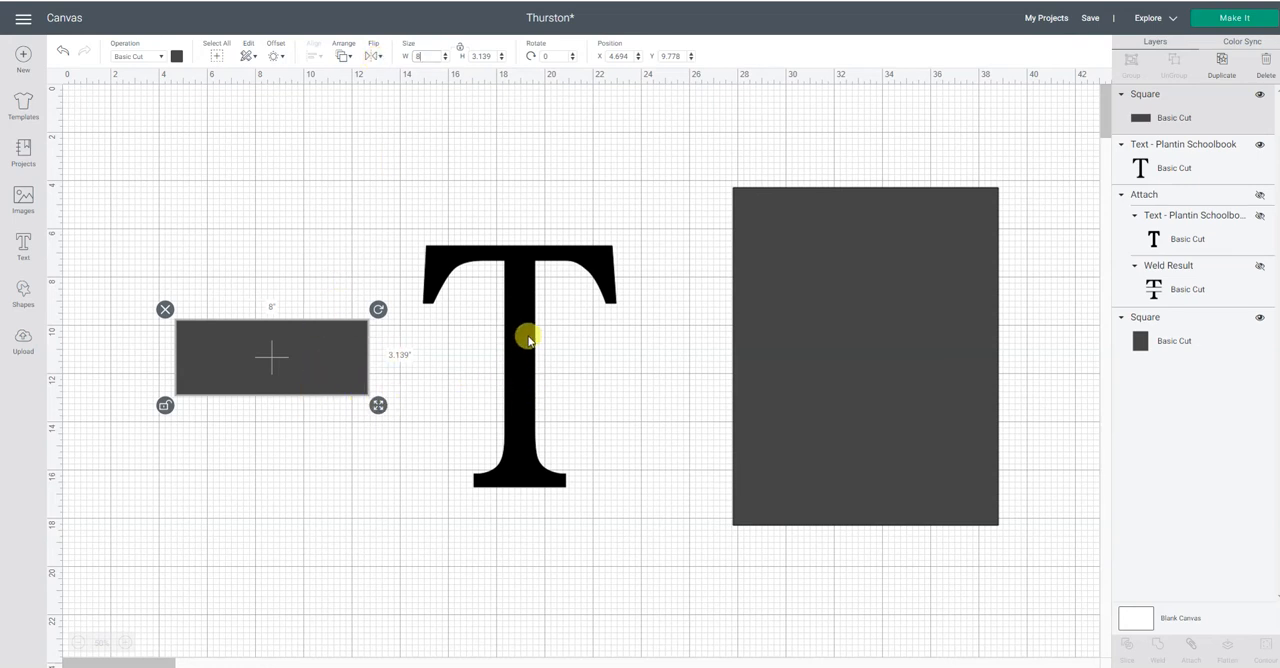
left_click(490, 56)
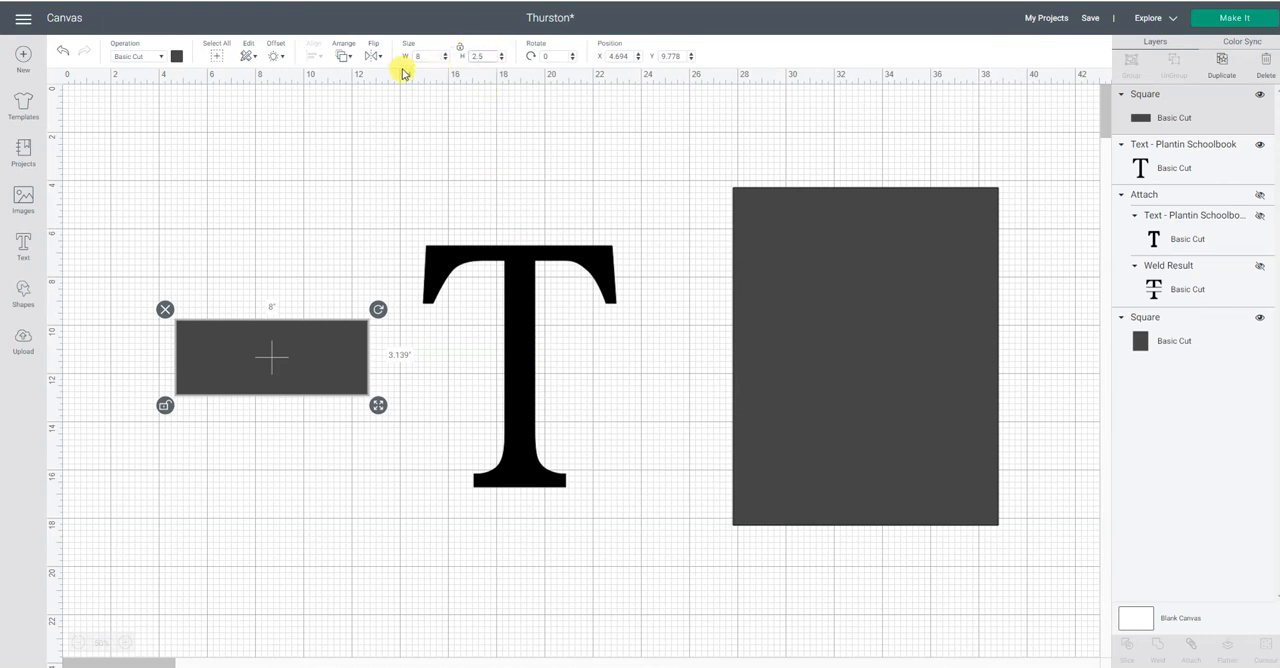
key("Return")
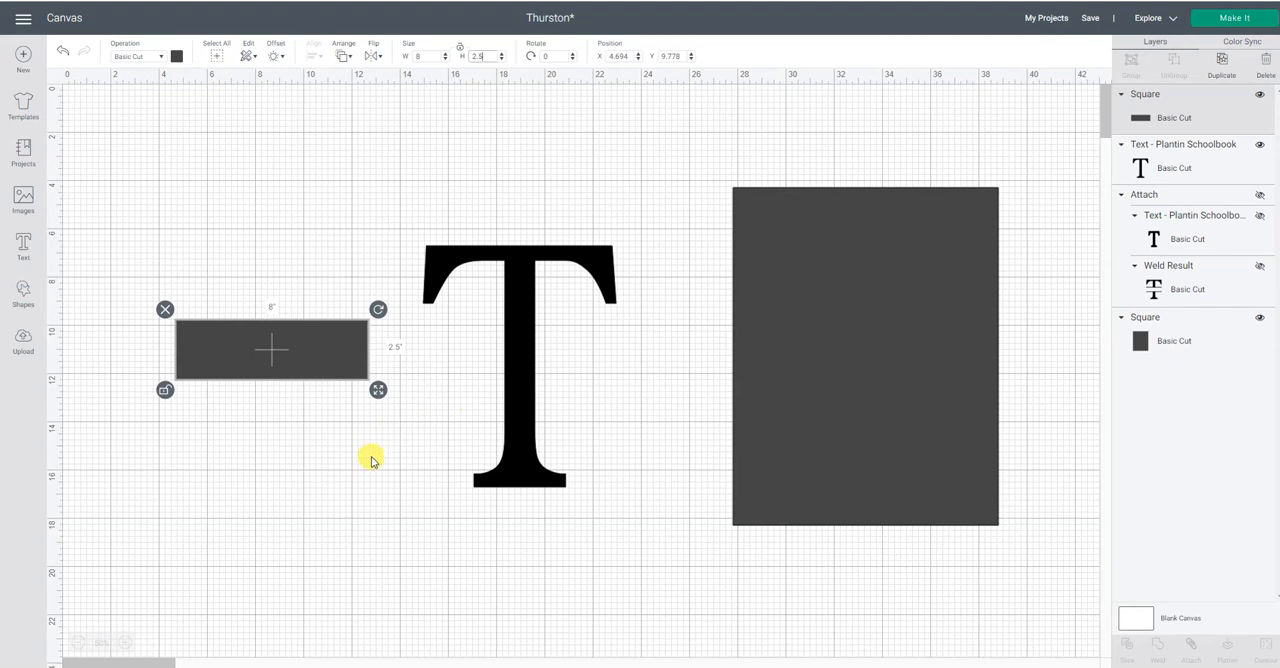
left_click_drag(320, 358, 314, 392)
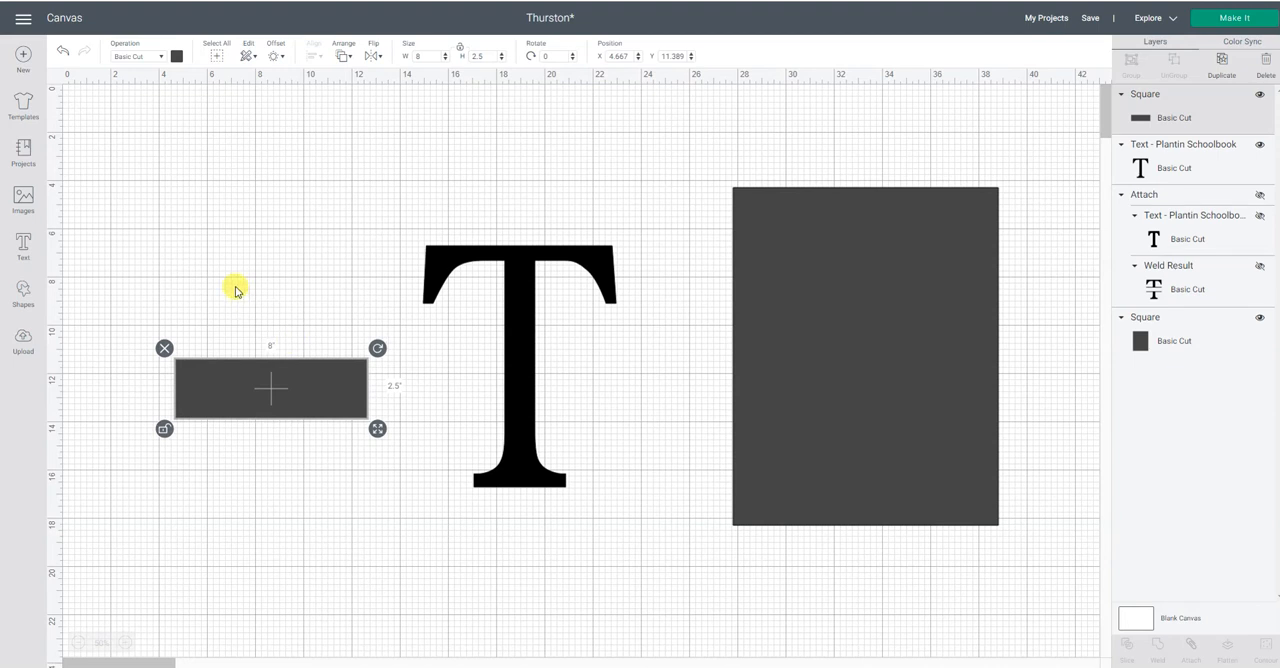
left_click(235, 290)
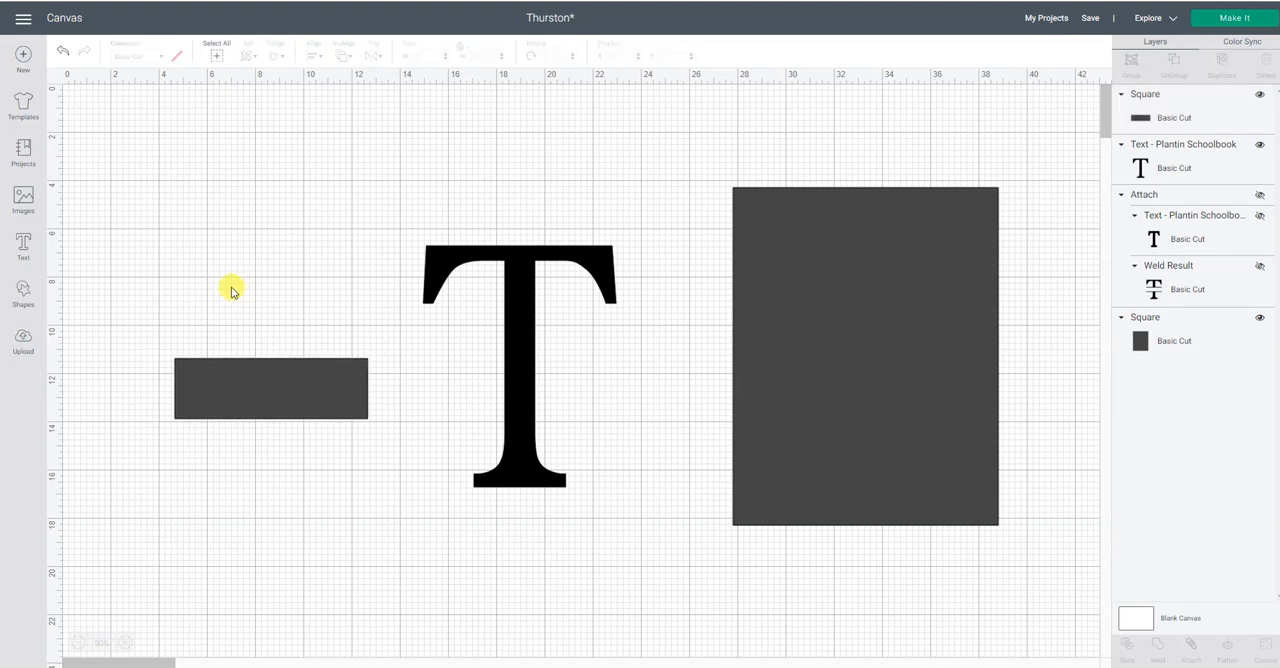
Duplicate the 8 by 2.5 in rectangle and place the copy above the original.
left_click(268, 386)
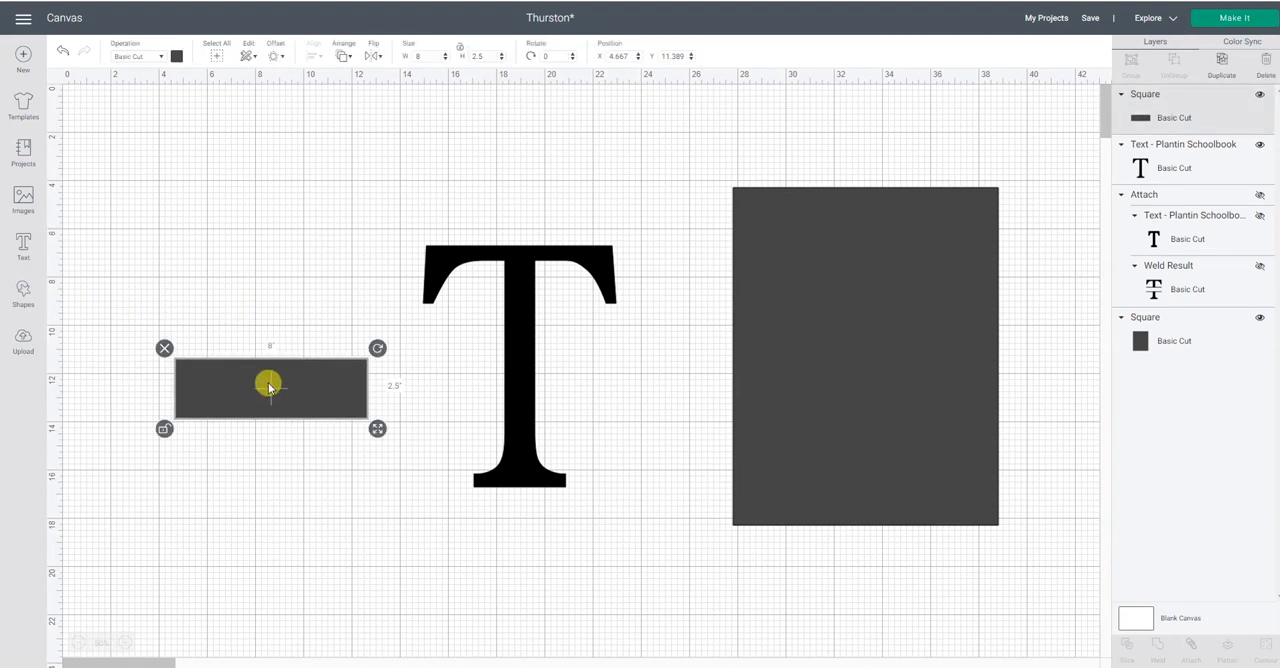
right_click(268, 386)
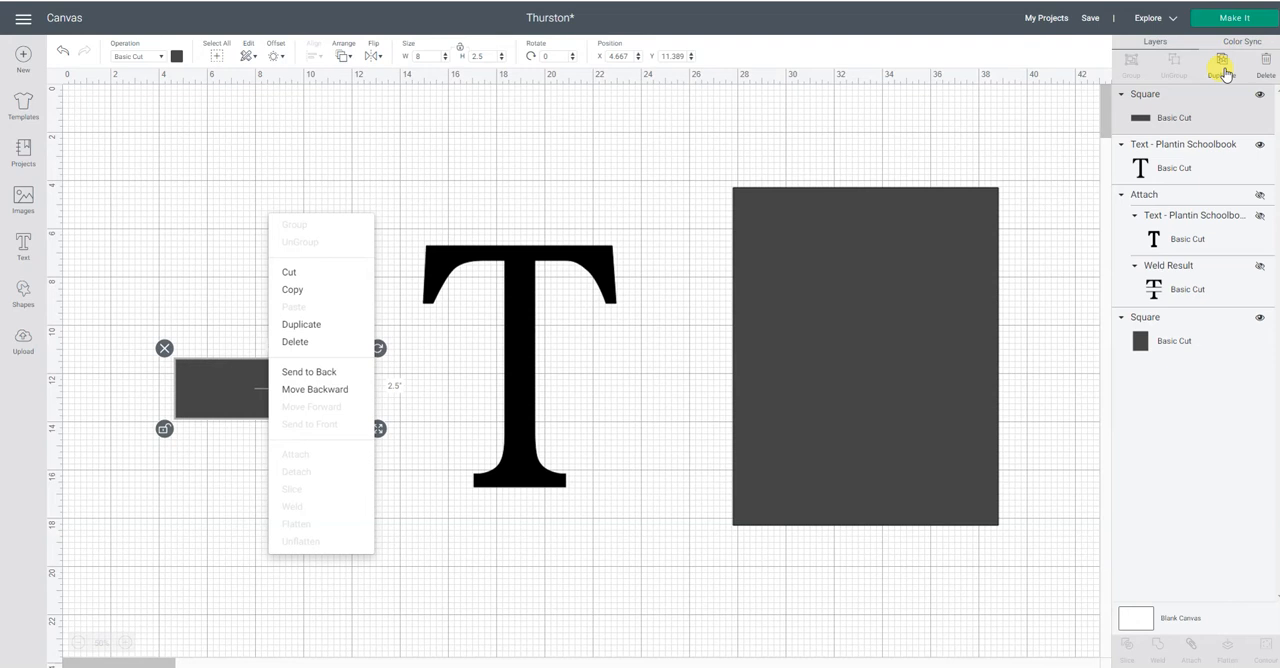
left_click(295, 324)
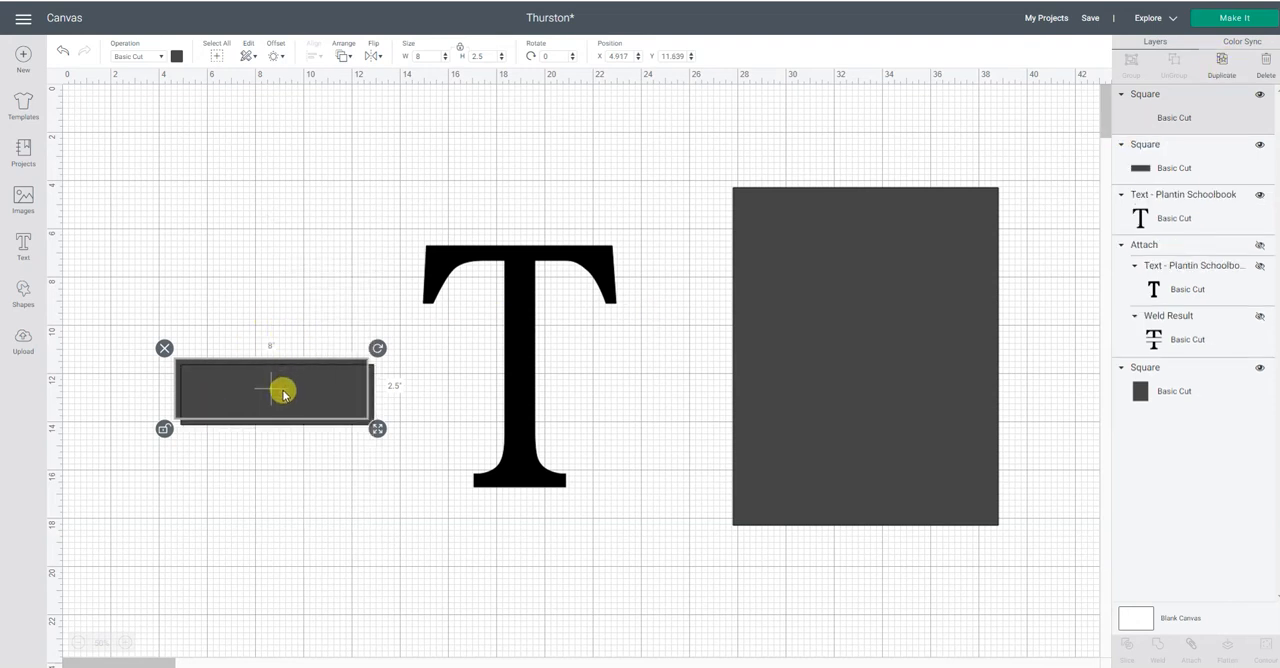
left_click_drag(283, 393, 279, 291)
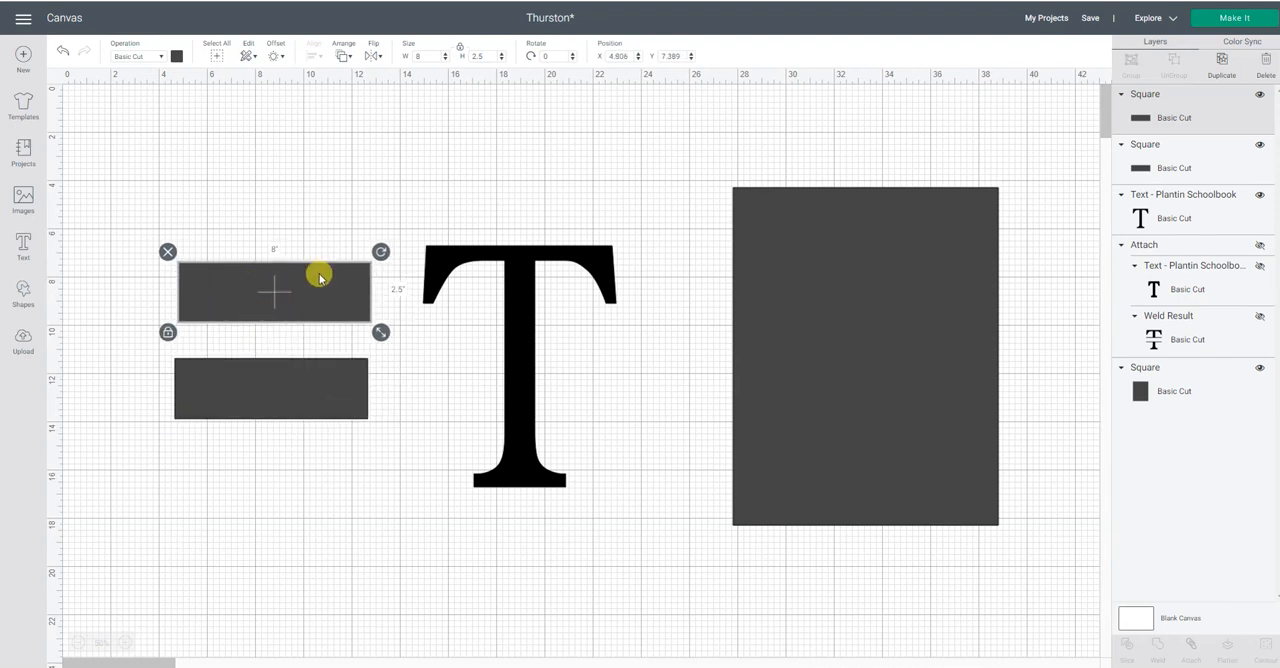
Turn the upper copy into a thin black bar by unlocking its proportions and setting its height to 0.25 in.
left_click(458, 50)
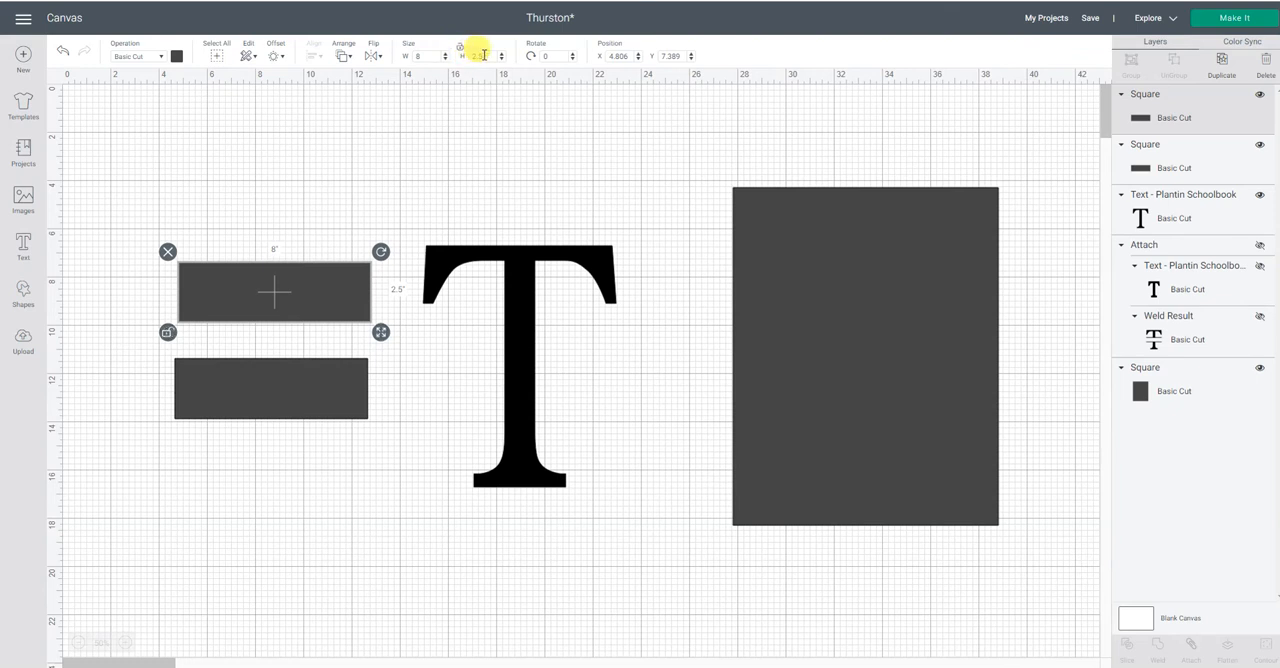
double_click(483, 55)
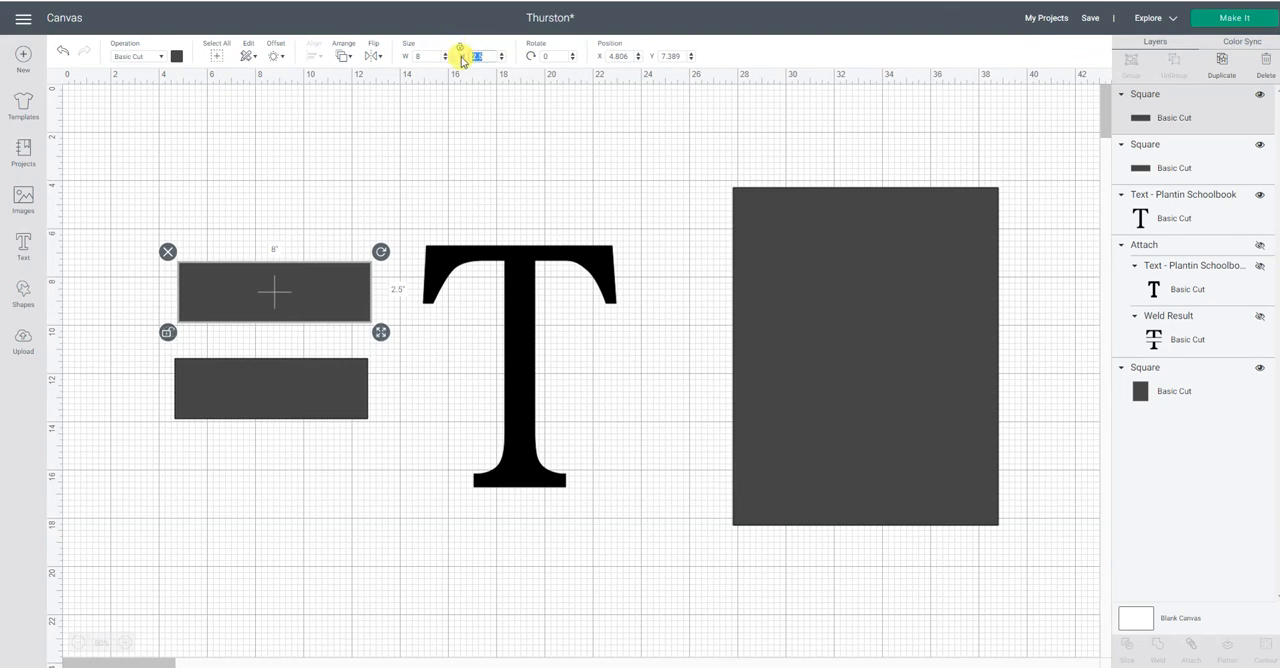
type(".25")
key("Return")
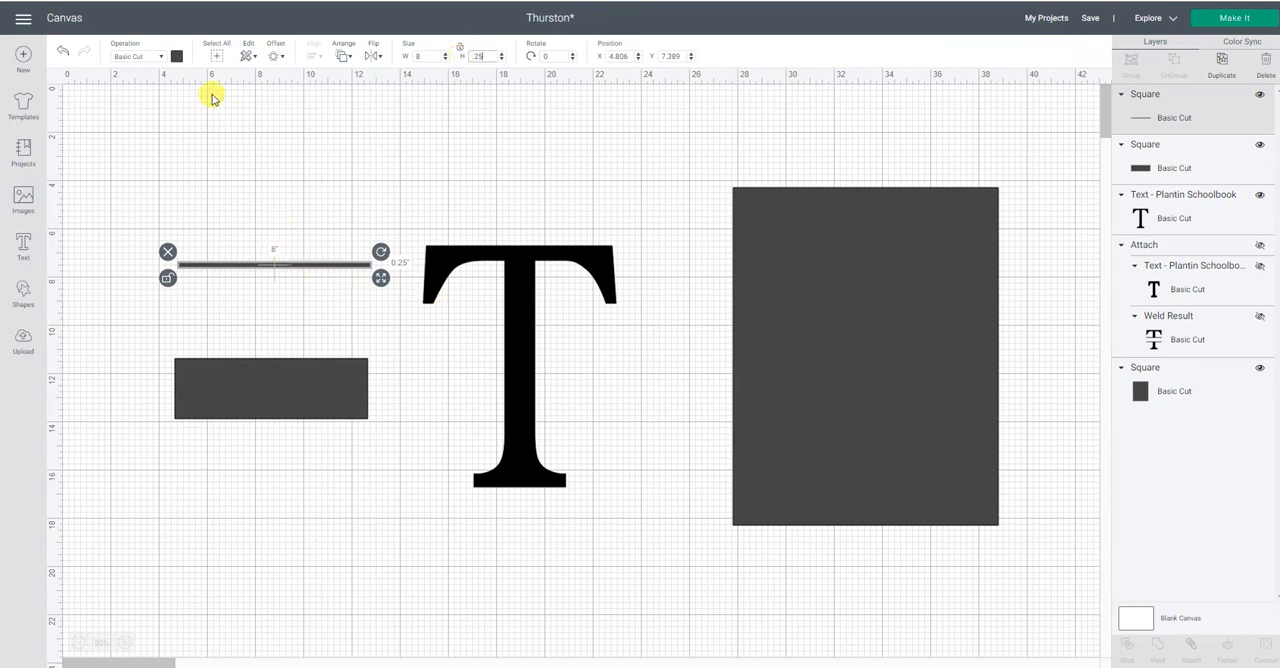
left_click(176, 57)
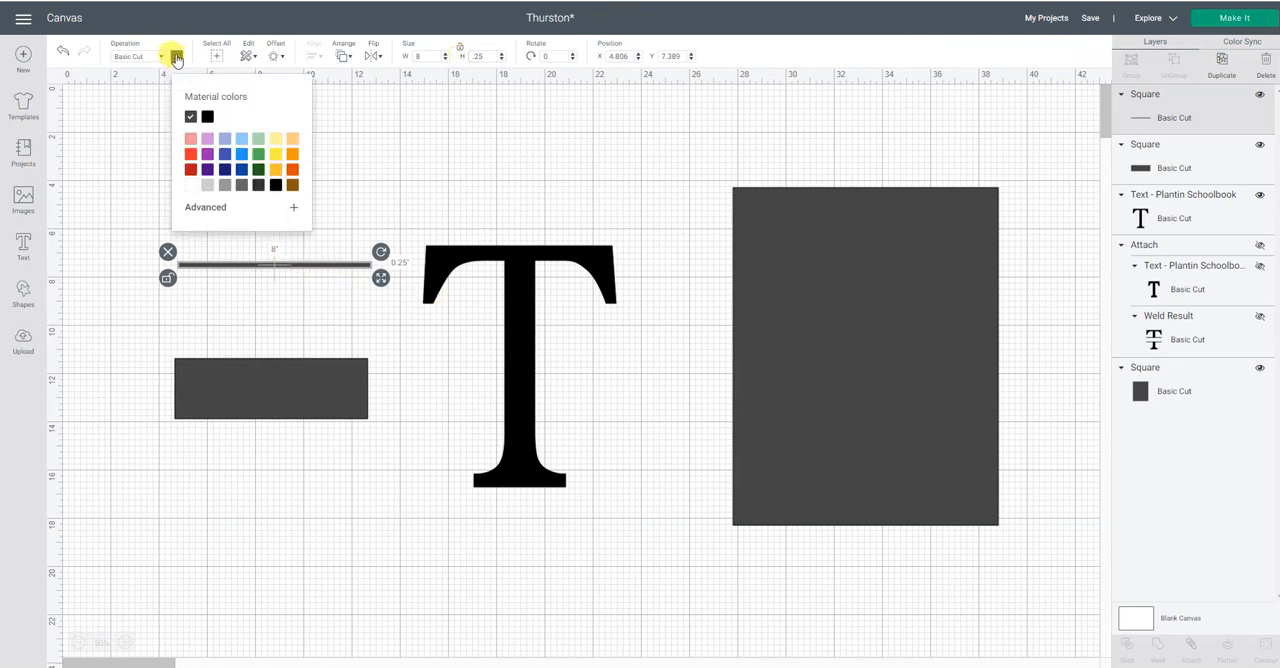
left_click(208, 118)
left_click(409, 169)
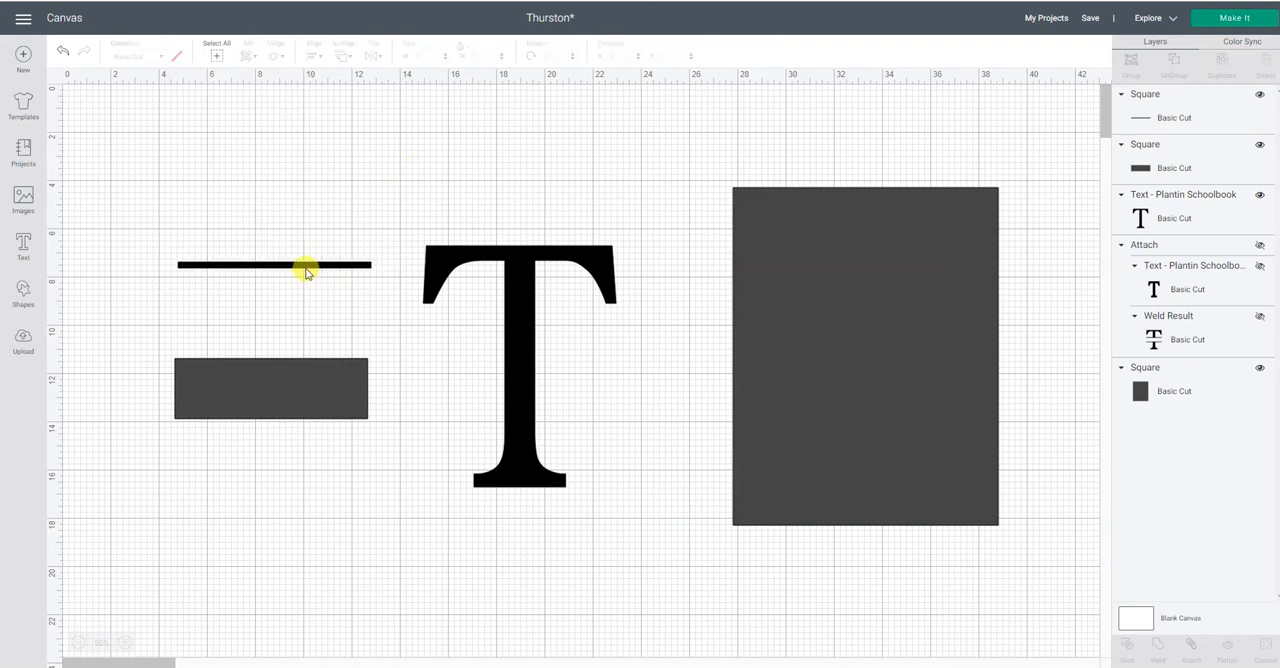
Try the thin black bar across the stem of the letter T and return it above the grey rectangle.
left_click(306, 269)
left_click_drag(306, 269, 557, 348)
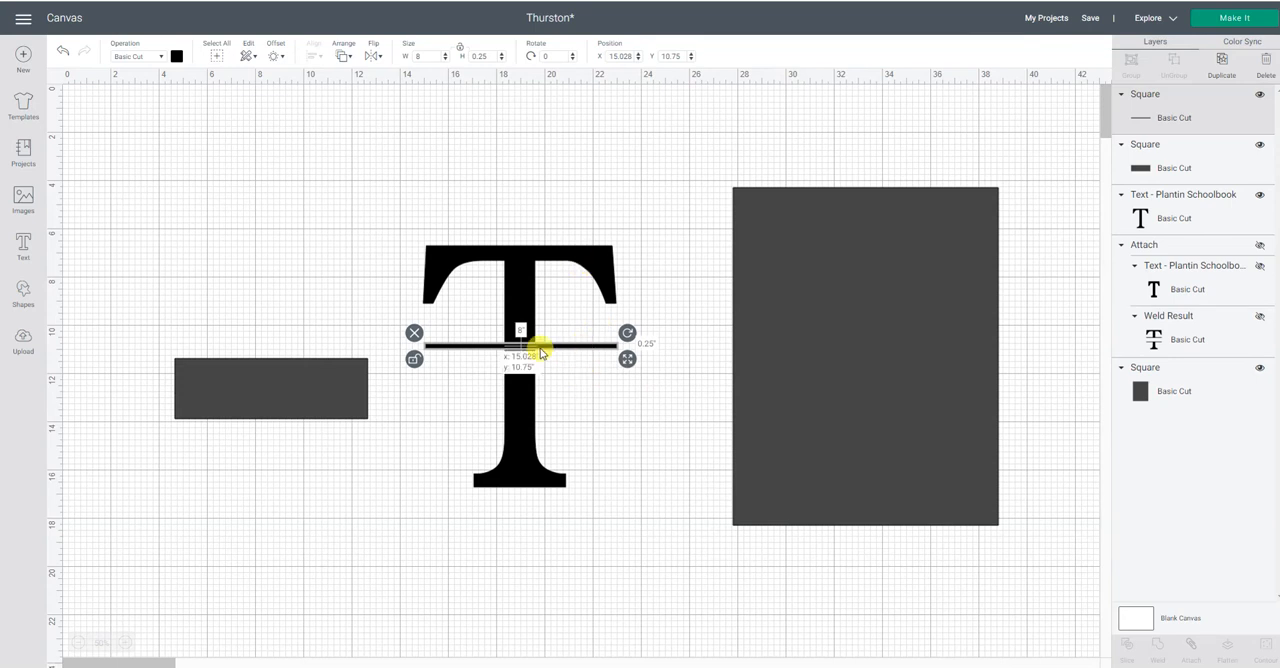
left_click_drag(587, 350, 335, 277)
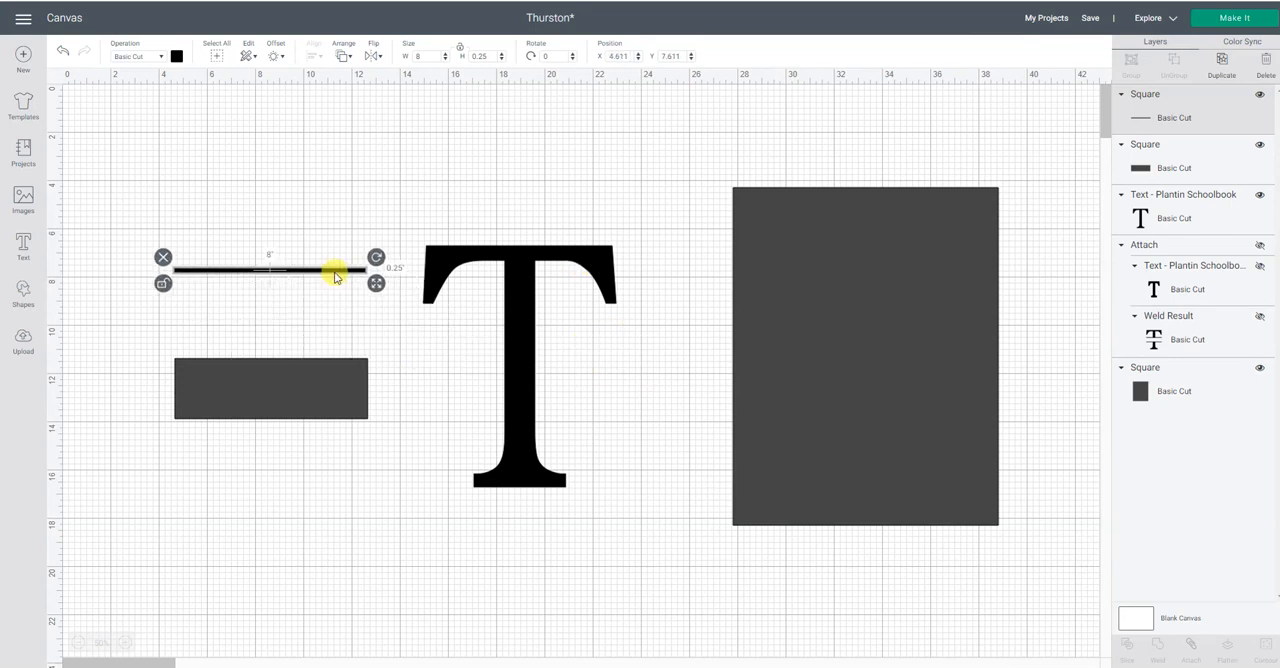
Duplicate the thin black bar and place the copy below the grey rectangle.
right_click(335, 277)
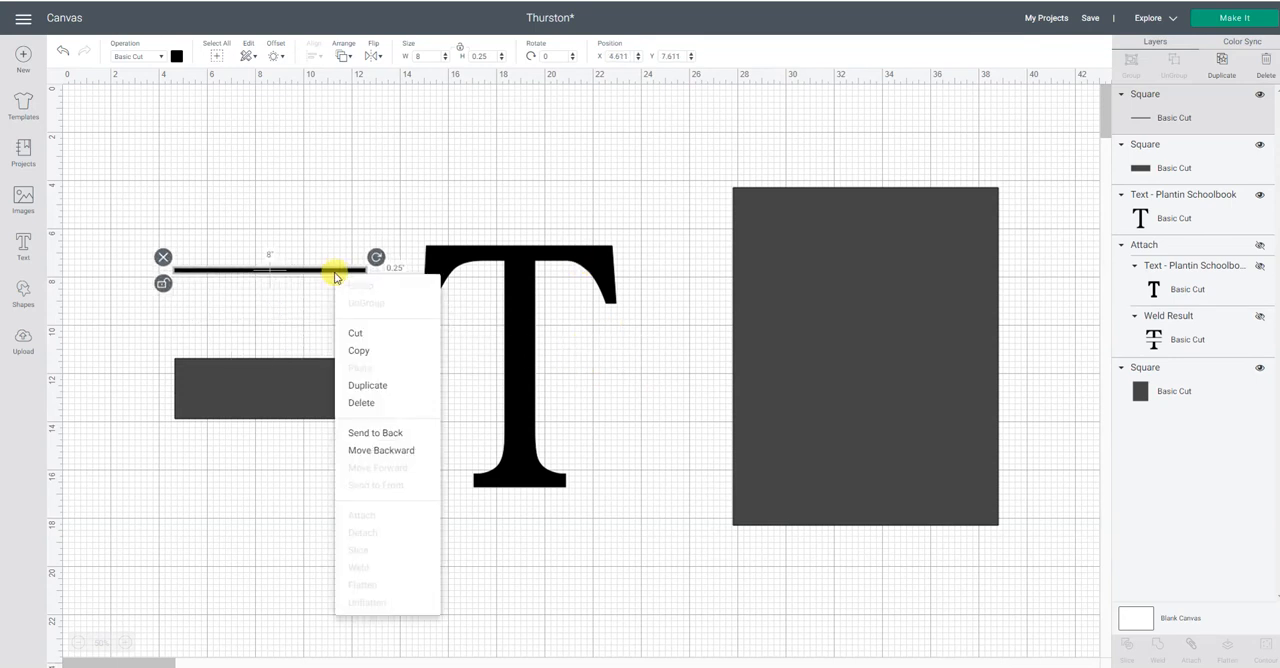
left_click(360, 387)
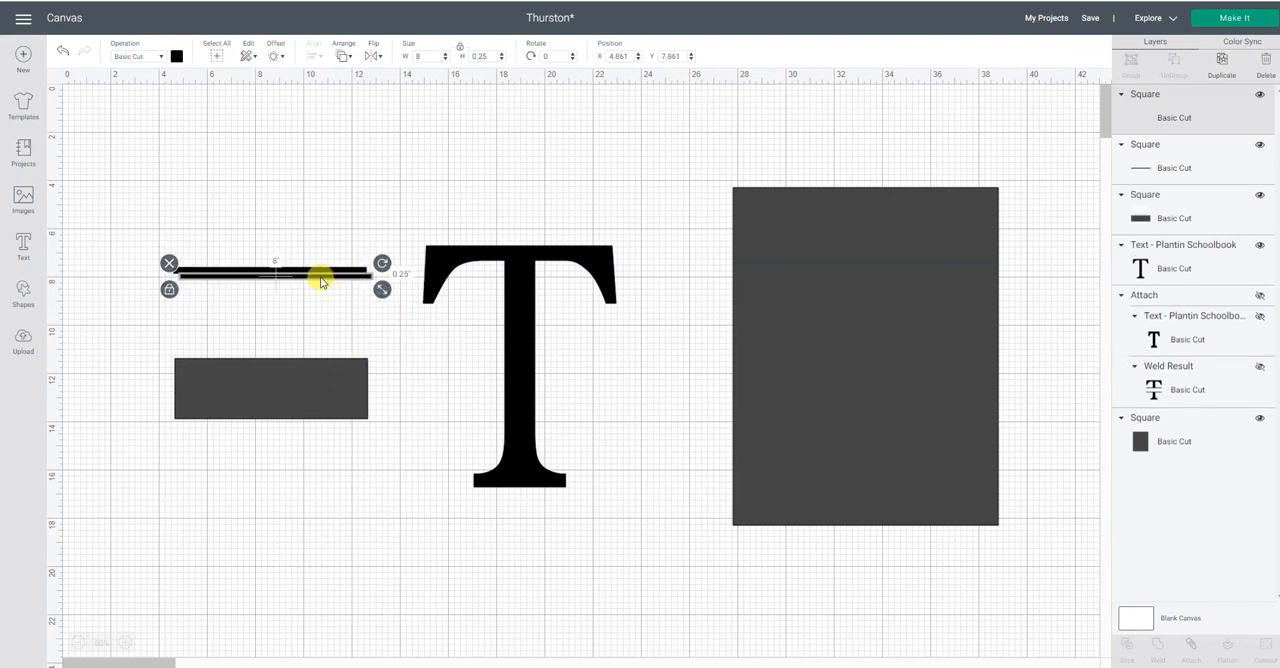
left_click_drag(321, 282, 310, 454)
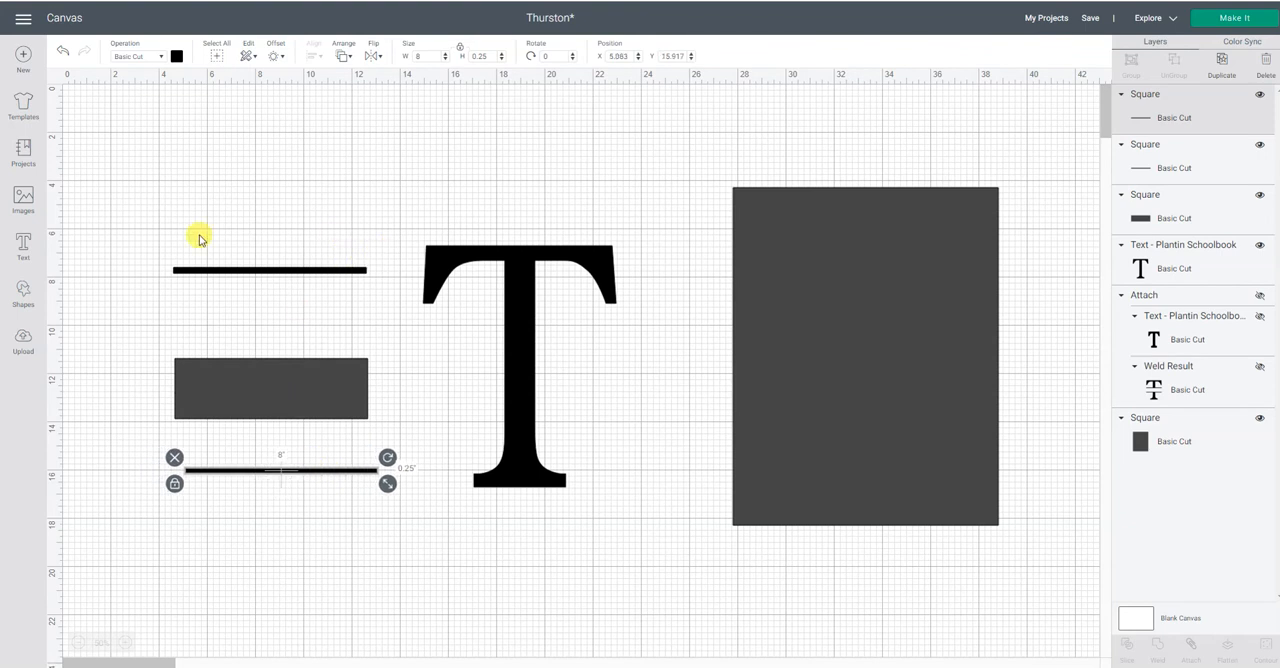
Align the two thin black bars and the grey rectangle along their left edges.
left_click(145, 224)
left_click_drag(131, 215, 394, 523)
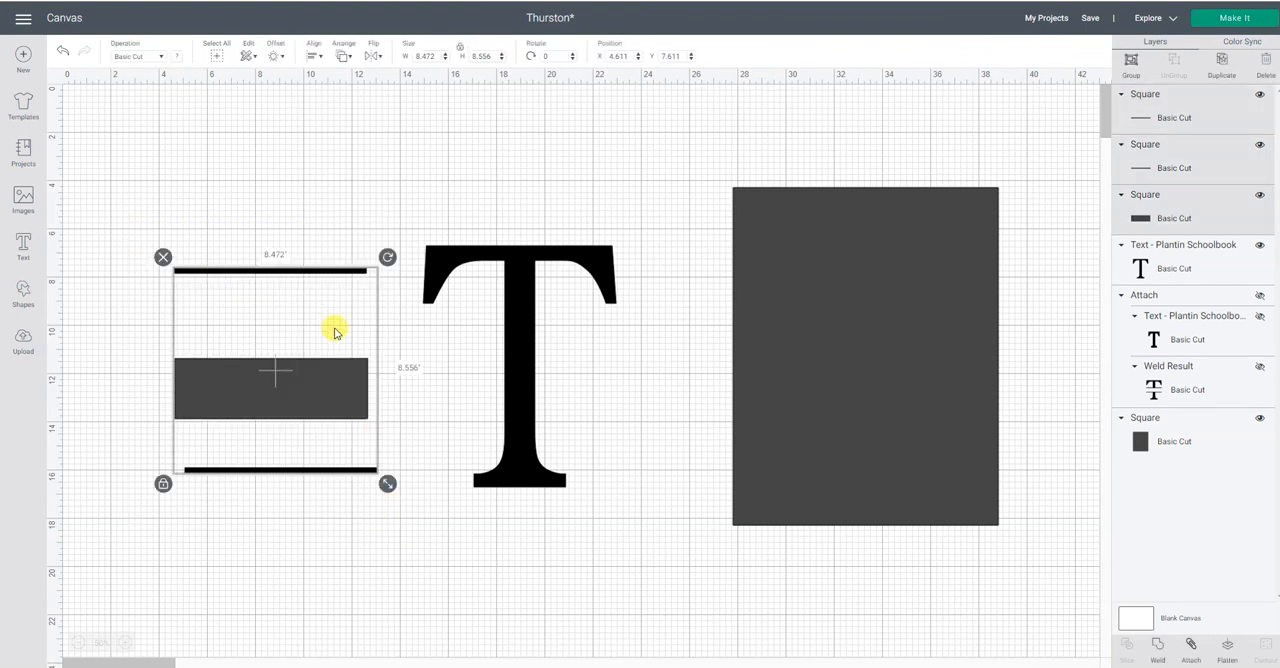
left_click(318, 56)
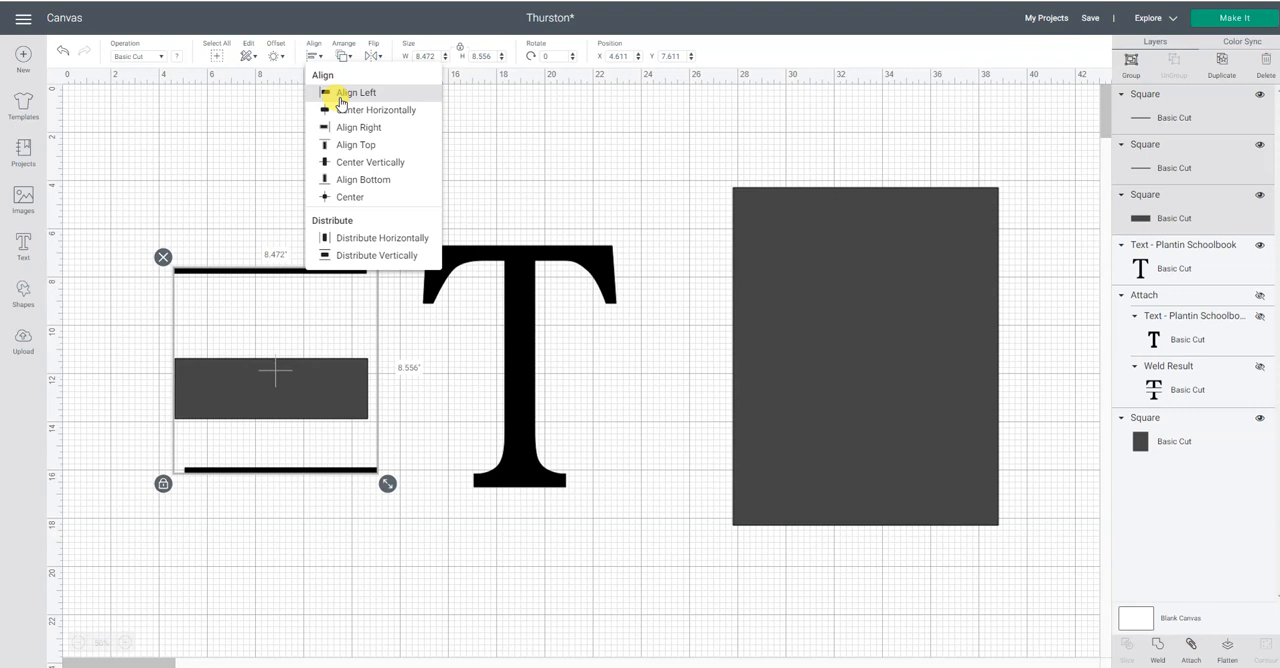
left_click(341, 96)
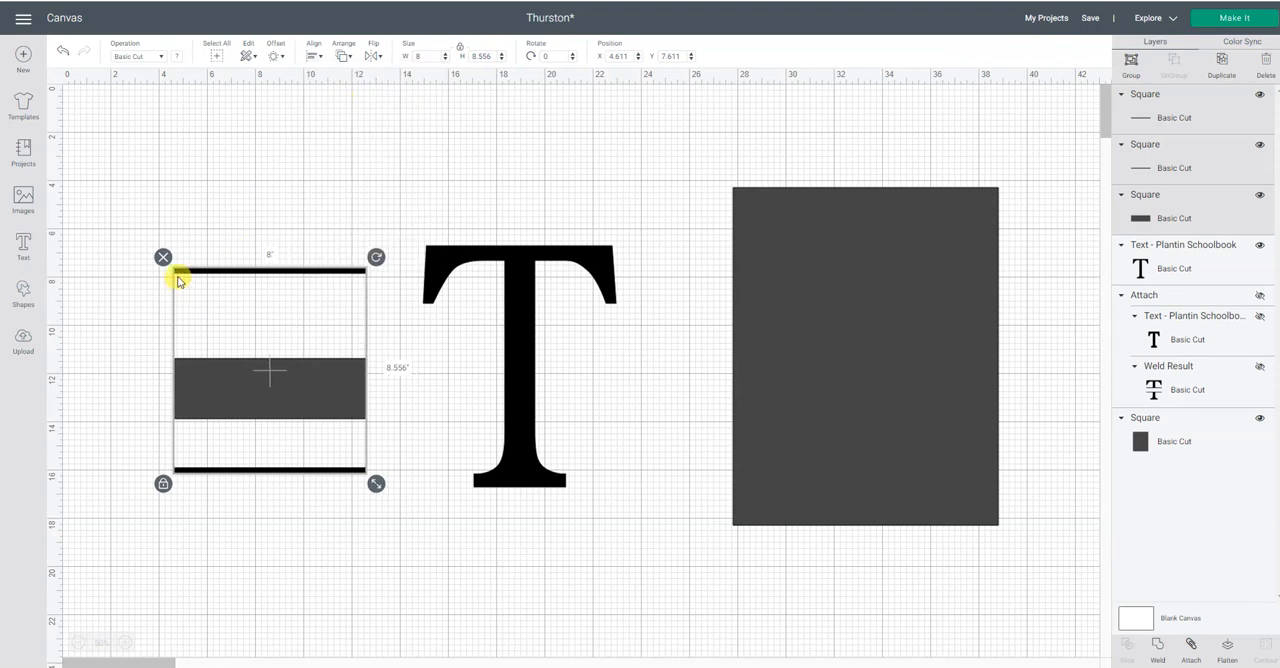
left_click(140, 203)
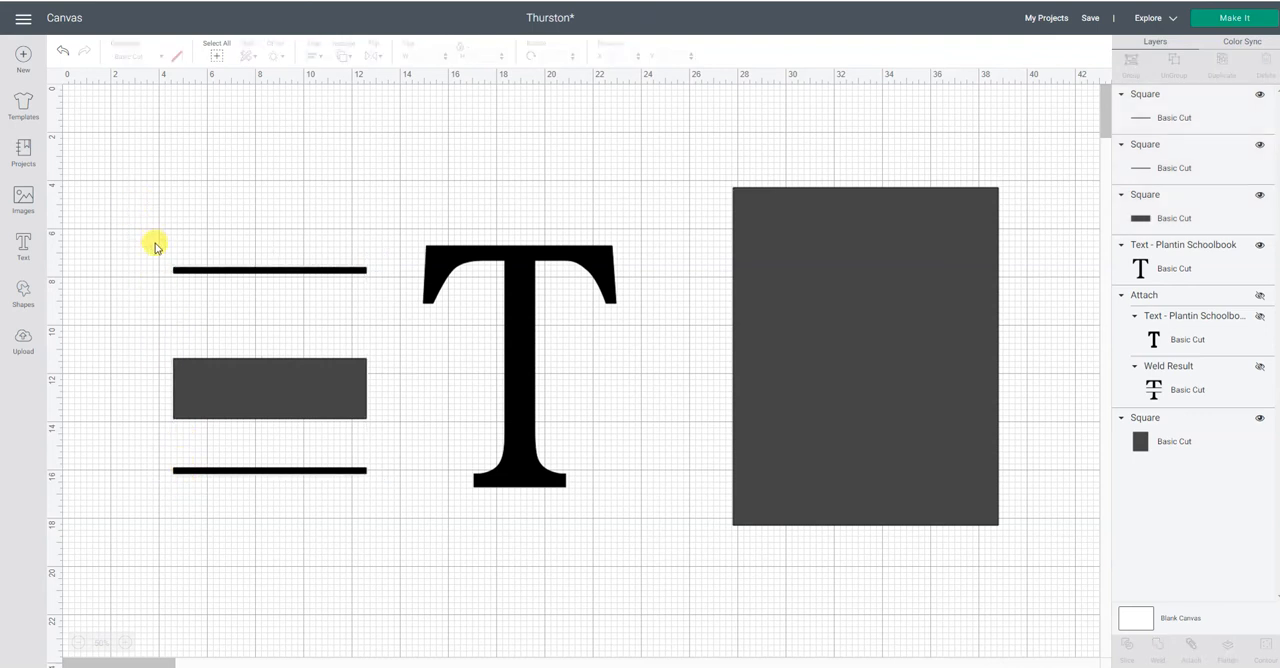
Align the upper thin black bar and the grey rectangle along their top edges and group the two.
left_click_drag(153, 238, 400, 436)
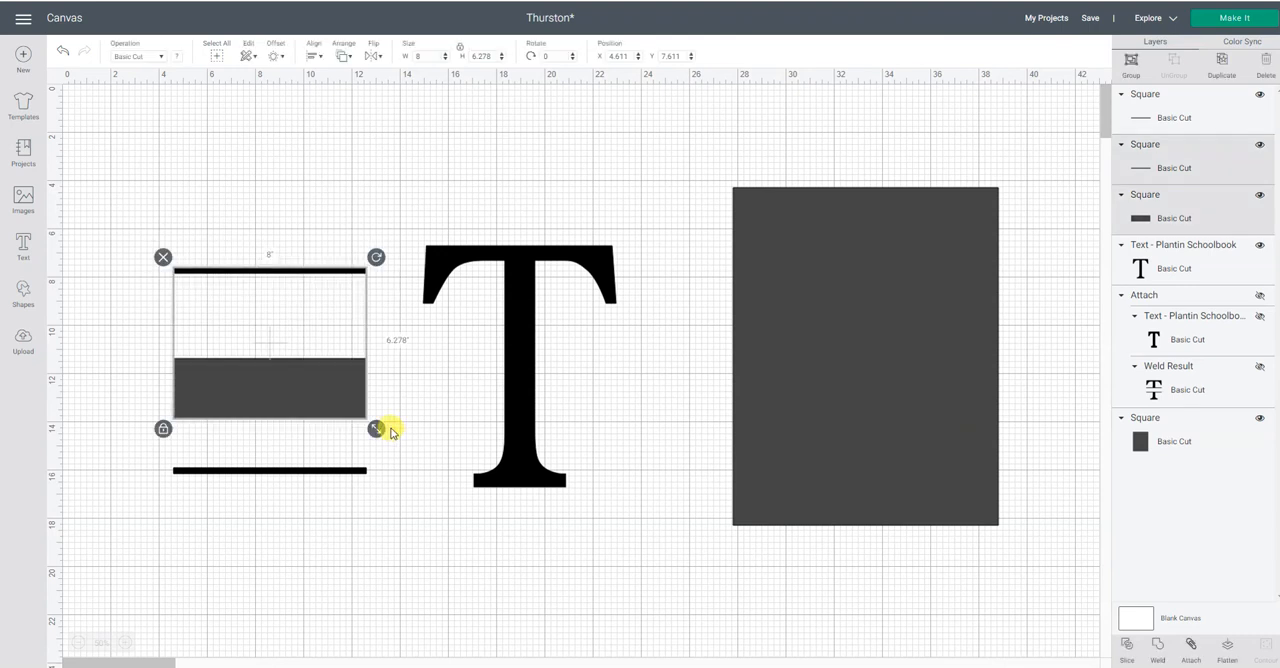
left_click(310, 60)
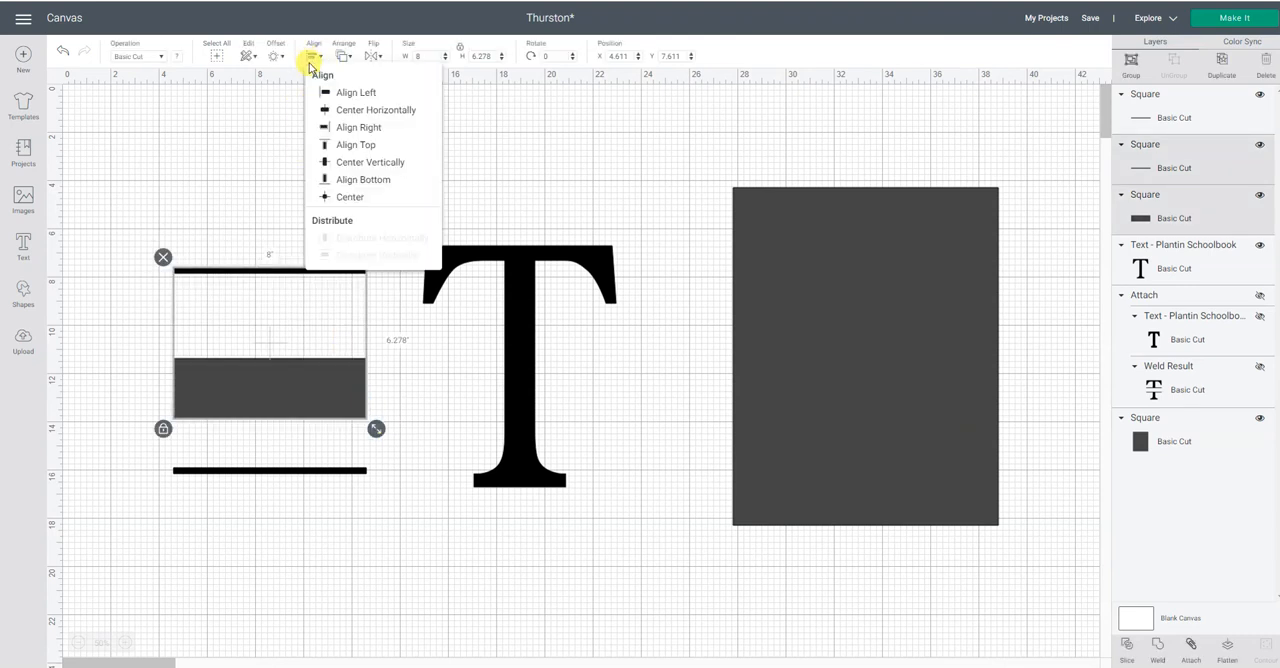
left_click(323, 148)
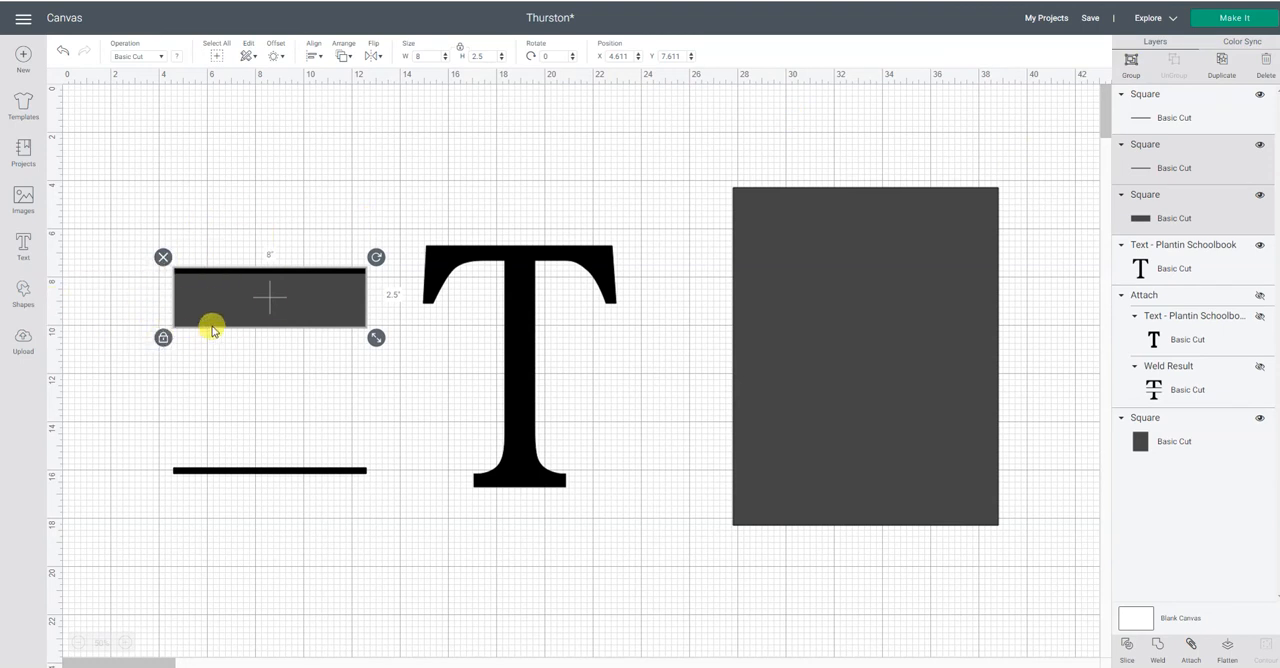
left_click(1131, 63)
left_click(203, 213)
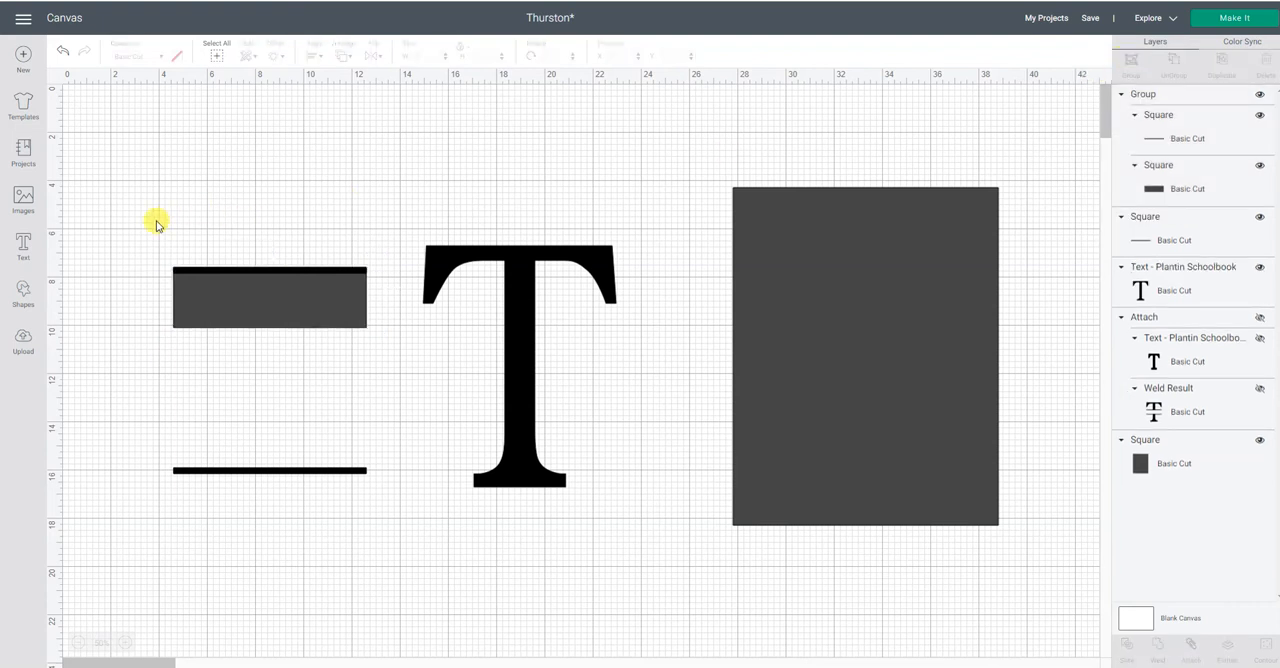
Align the grouped bar and rectangle with the lower thin black bar along their bottom edges.
left_click_drag(132, 226, 380, 520)
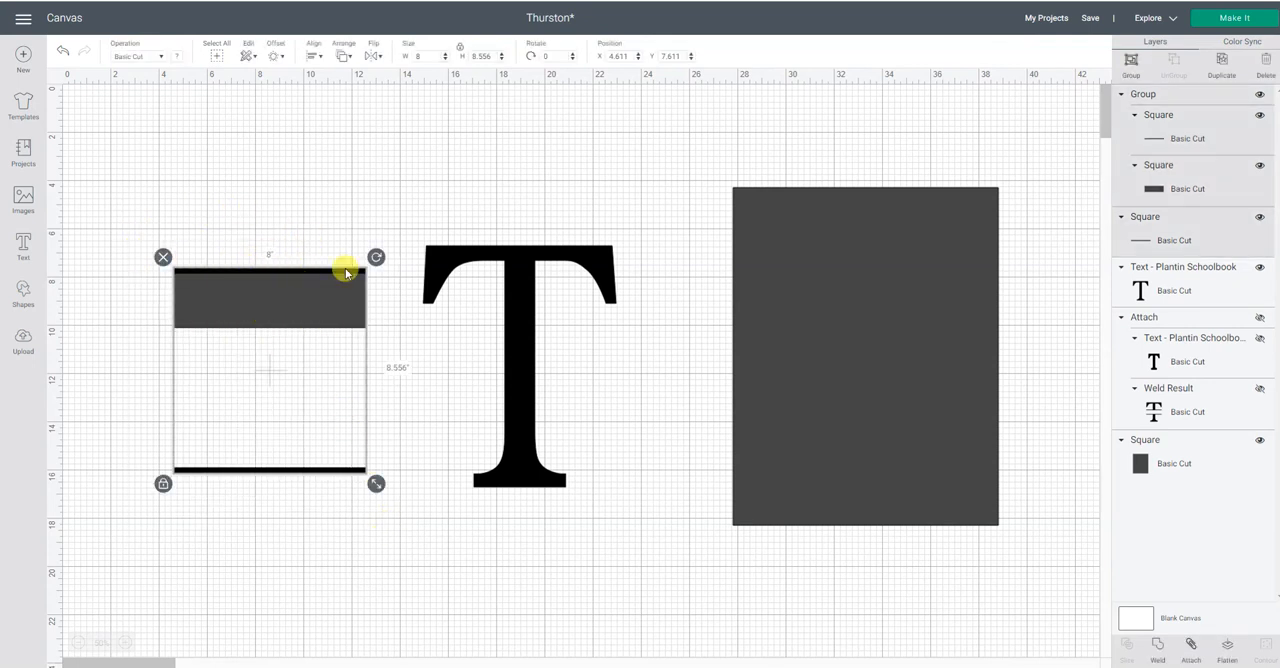
left_click(314, 52)
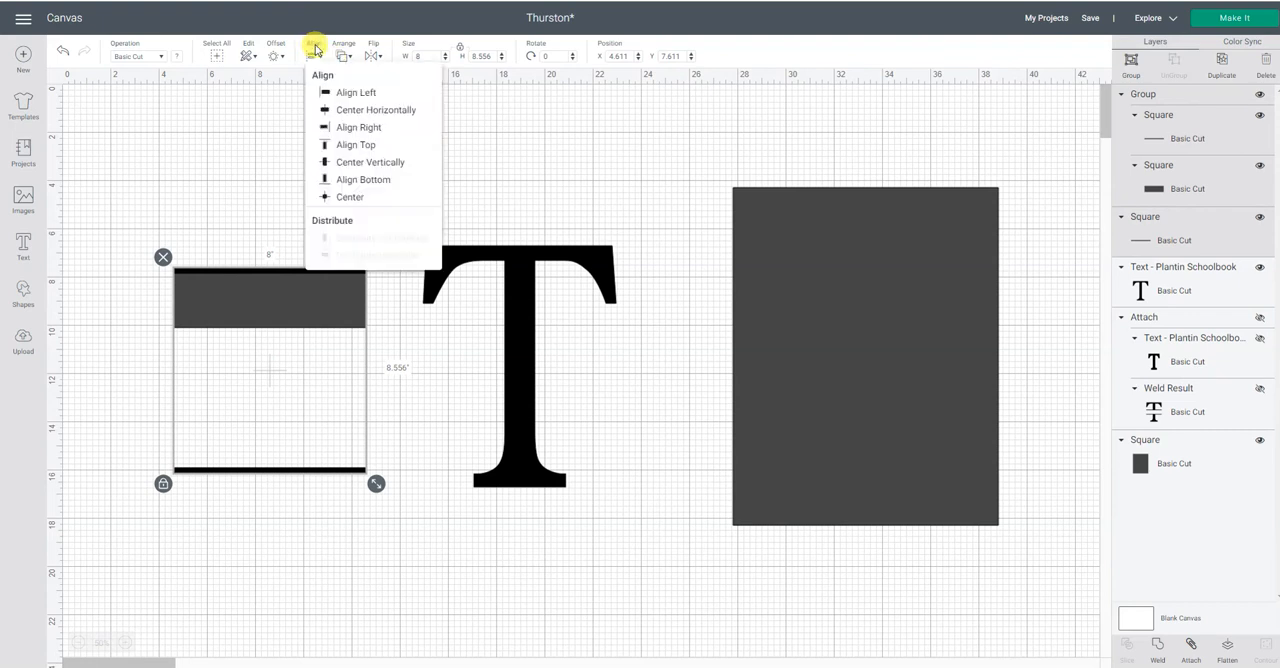
left_click(312, 178)
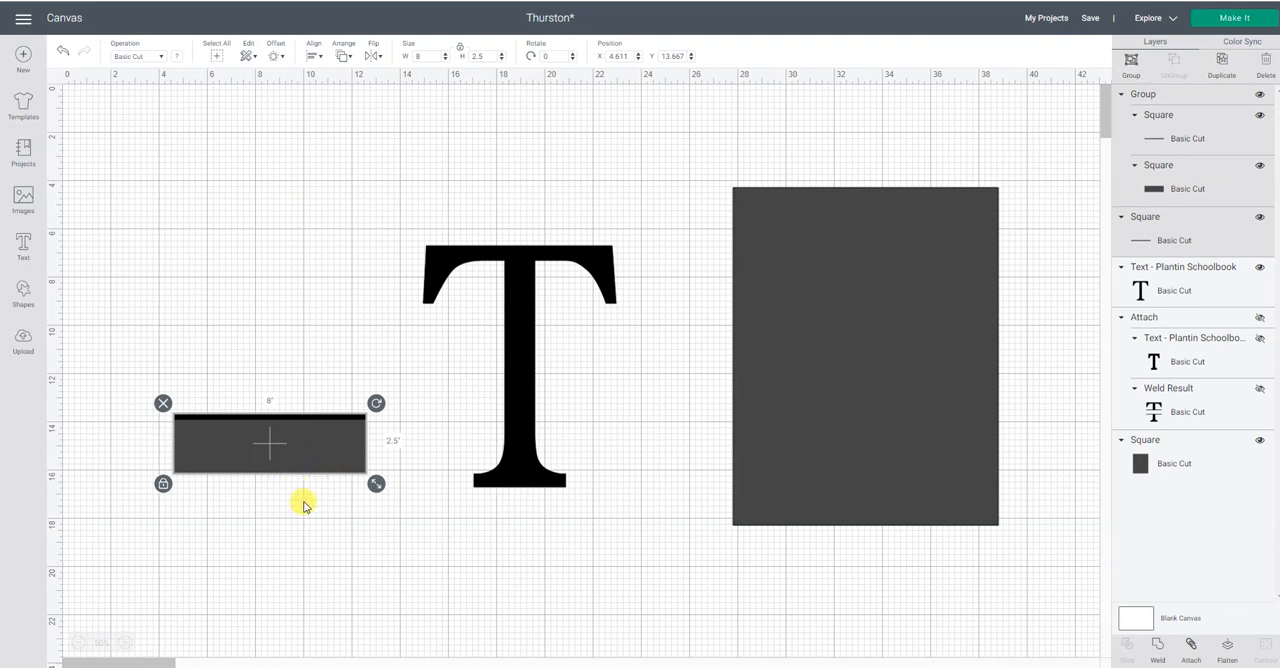
Send the lower thin black bar to the front so it lies over the grey rectangle.
left_click(1203, 242)
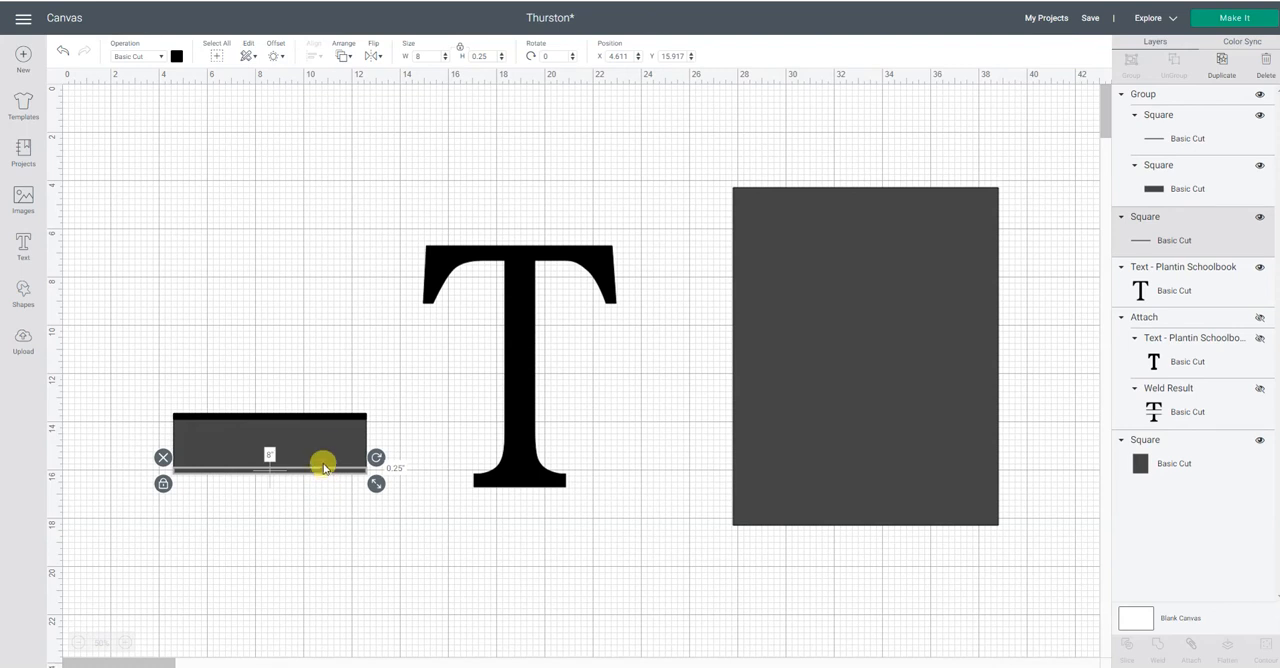
left_click(346, 55)
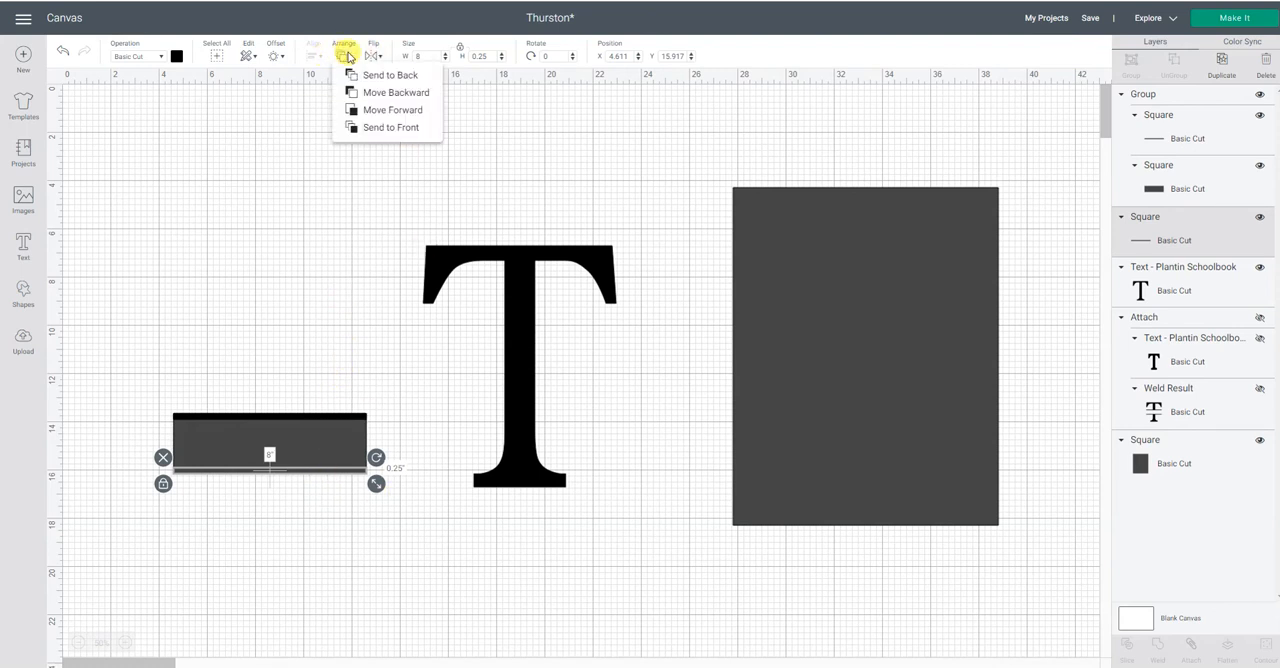
left_click(365, 127)
left_click(286, 178)
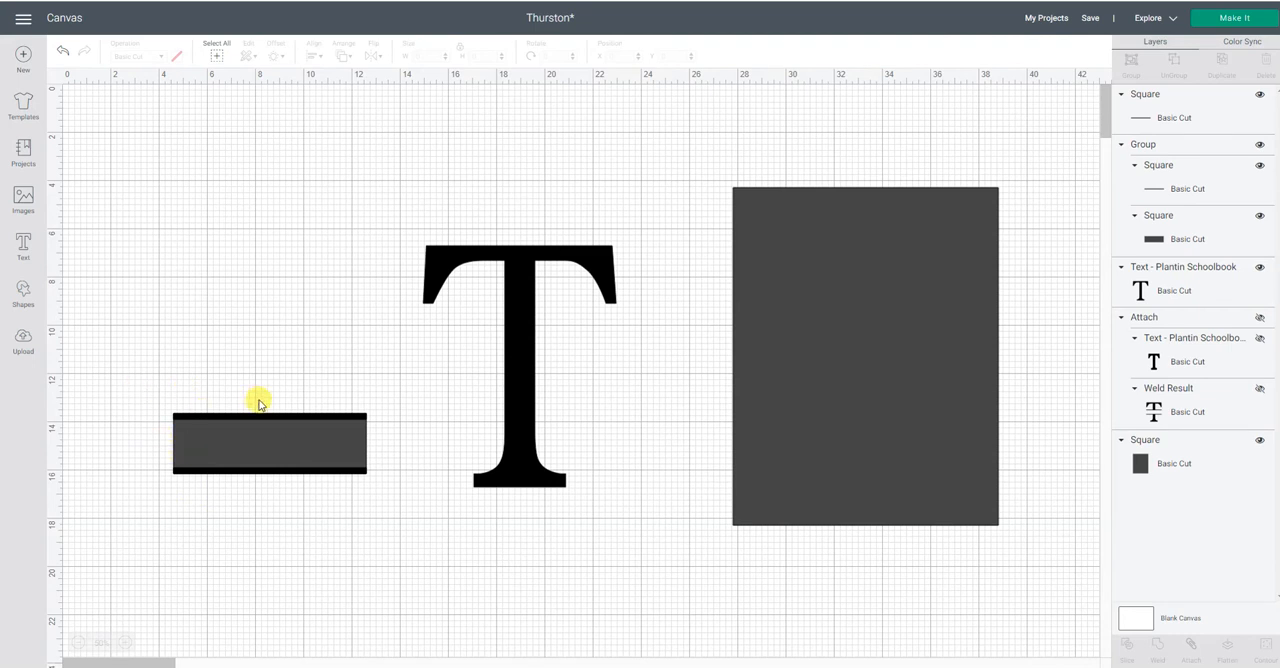
Group both thin black bars with the grey rectangle and shift the group slightly up toward the letter T.
left_click_drag(144, 379, 371, 563)
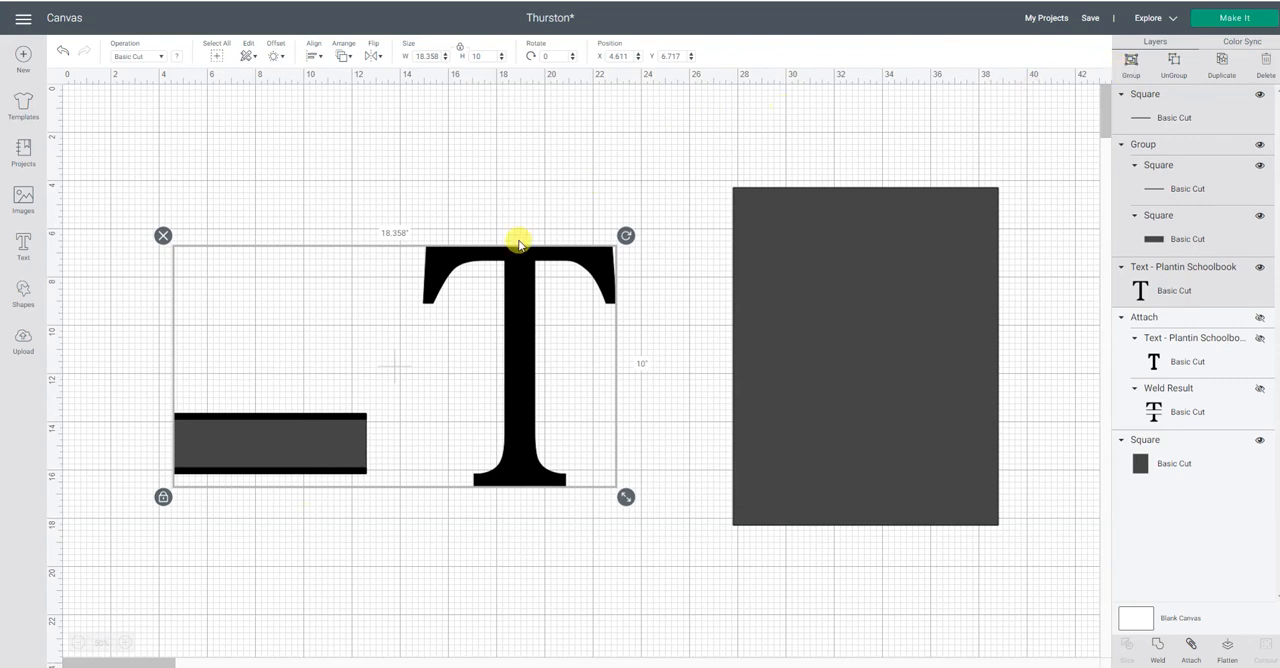
left_click(534, 195)
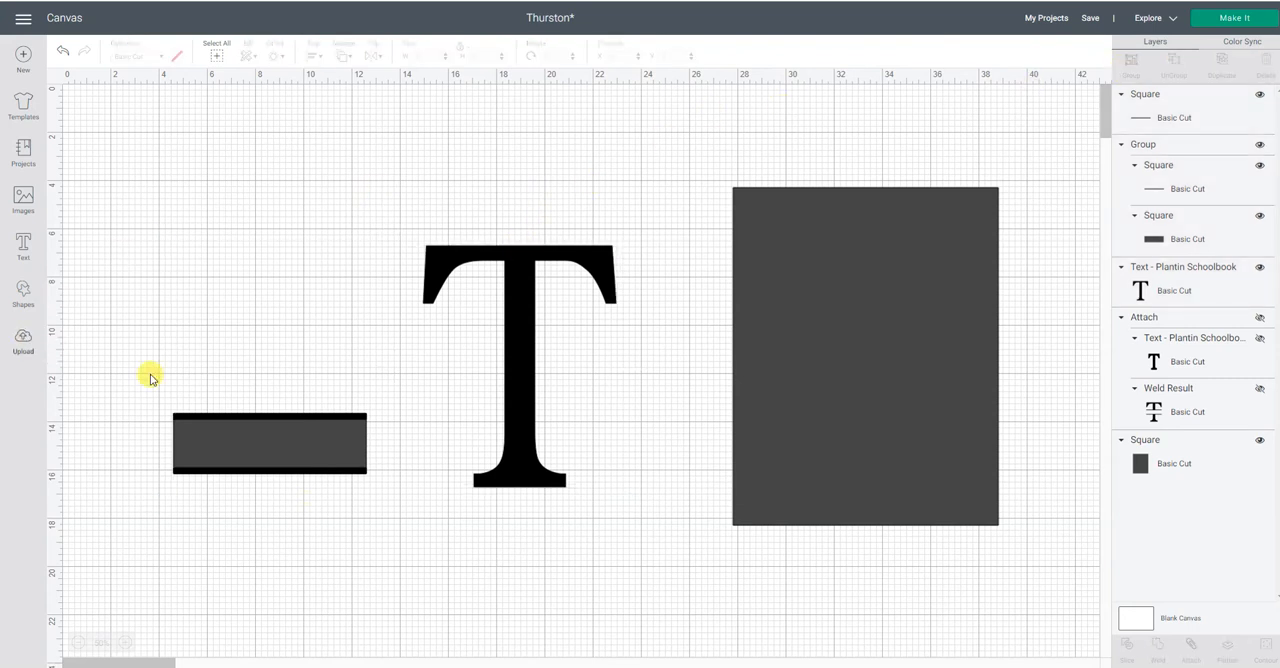
left_click_drag(160, 384, 382, 512)
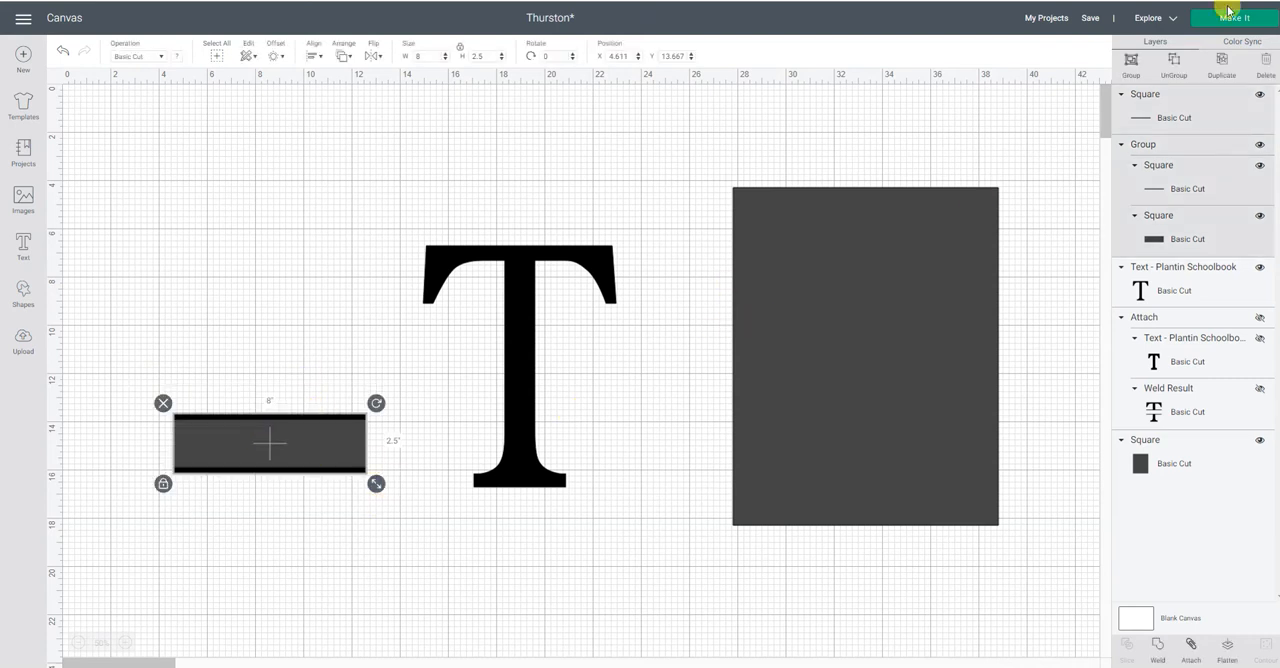
left_click(1133, 62)
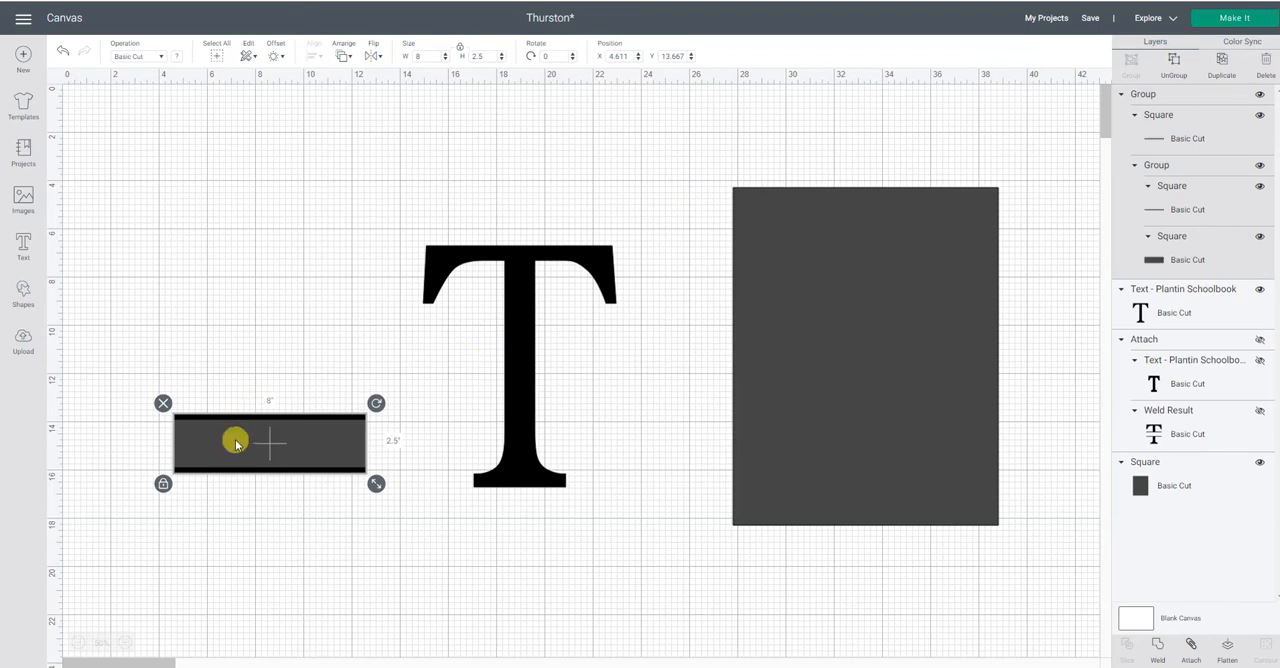
left_click_drag(250, 447, 257, 403)
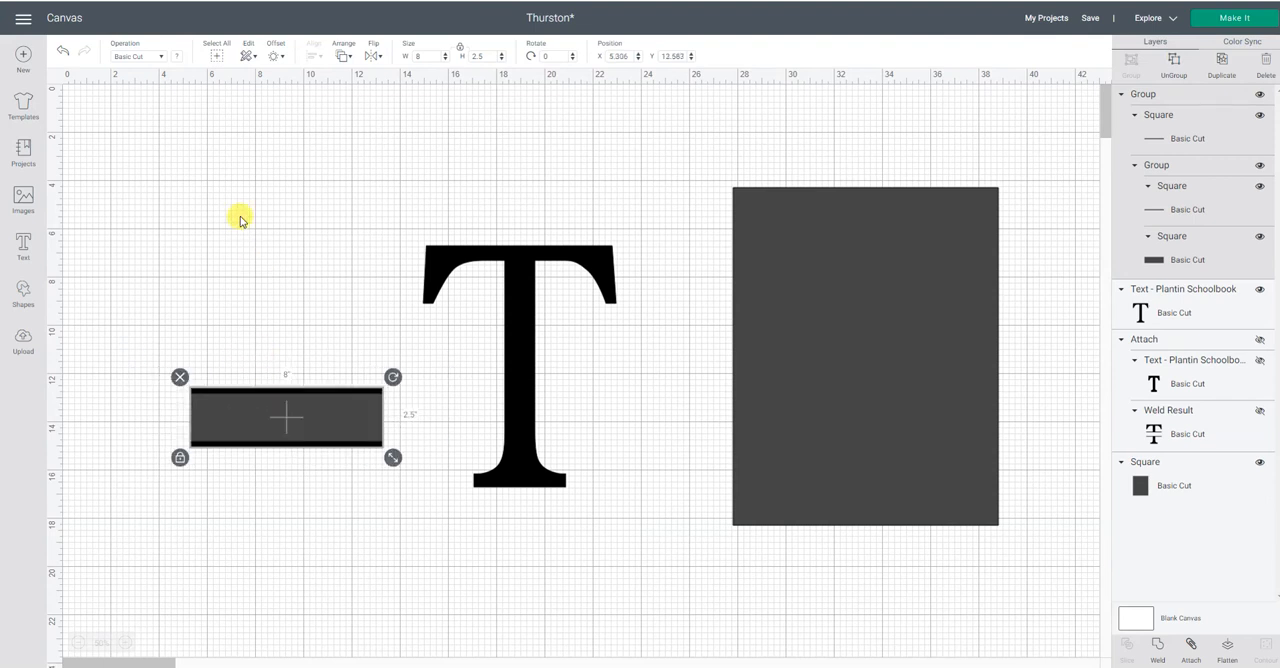
left_click(240, 214)
Center the grouped bars and rectangle on the letter T, both horizontally and vertically.
left_click_drag(133, 173, 670, 565)
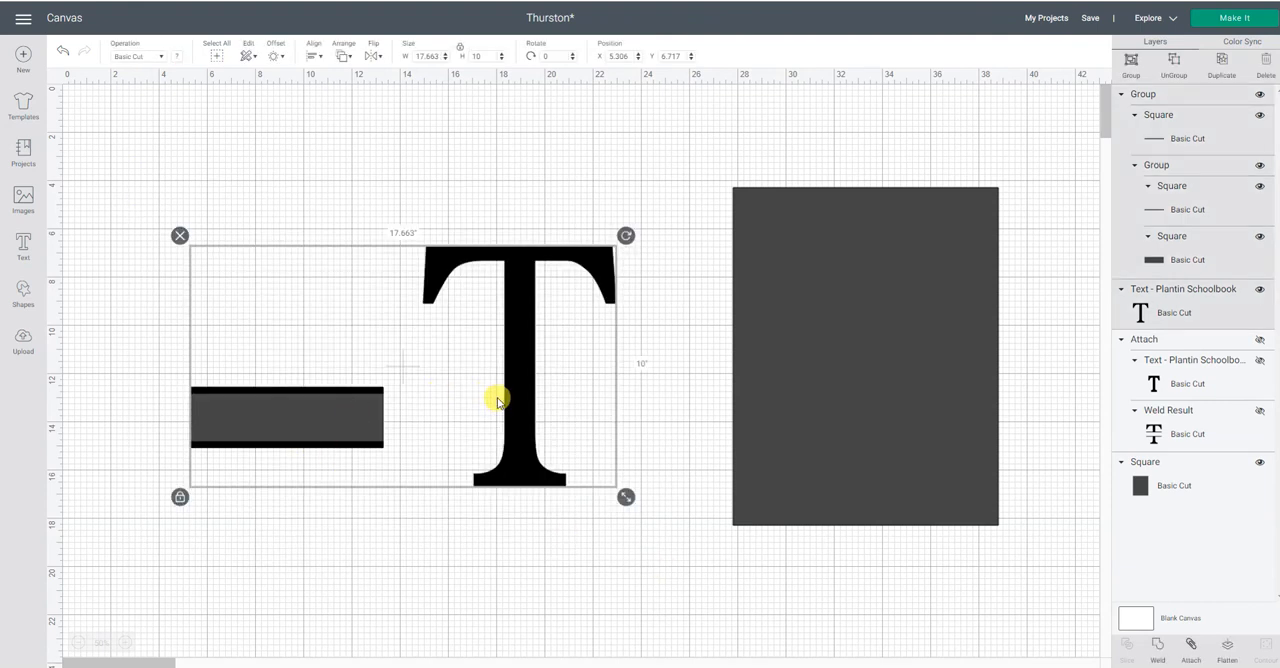
left_click(313, 53)
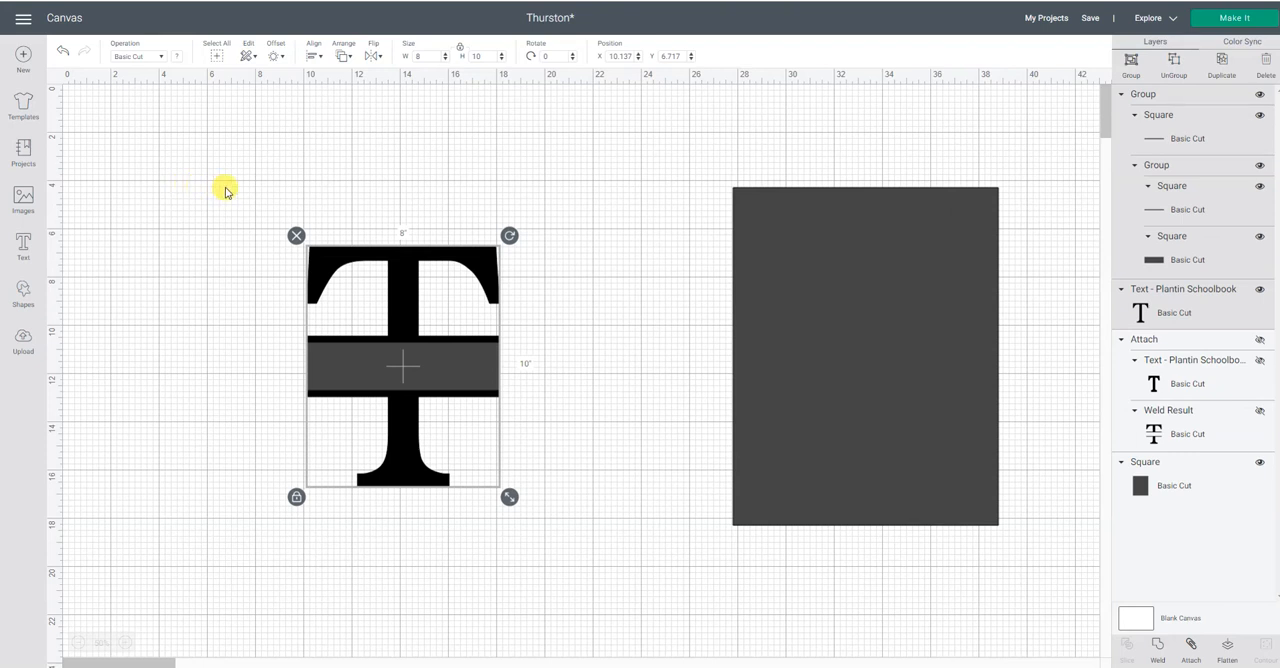
left_click(448, 142)
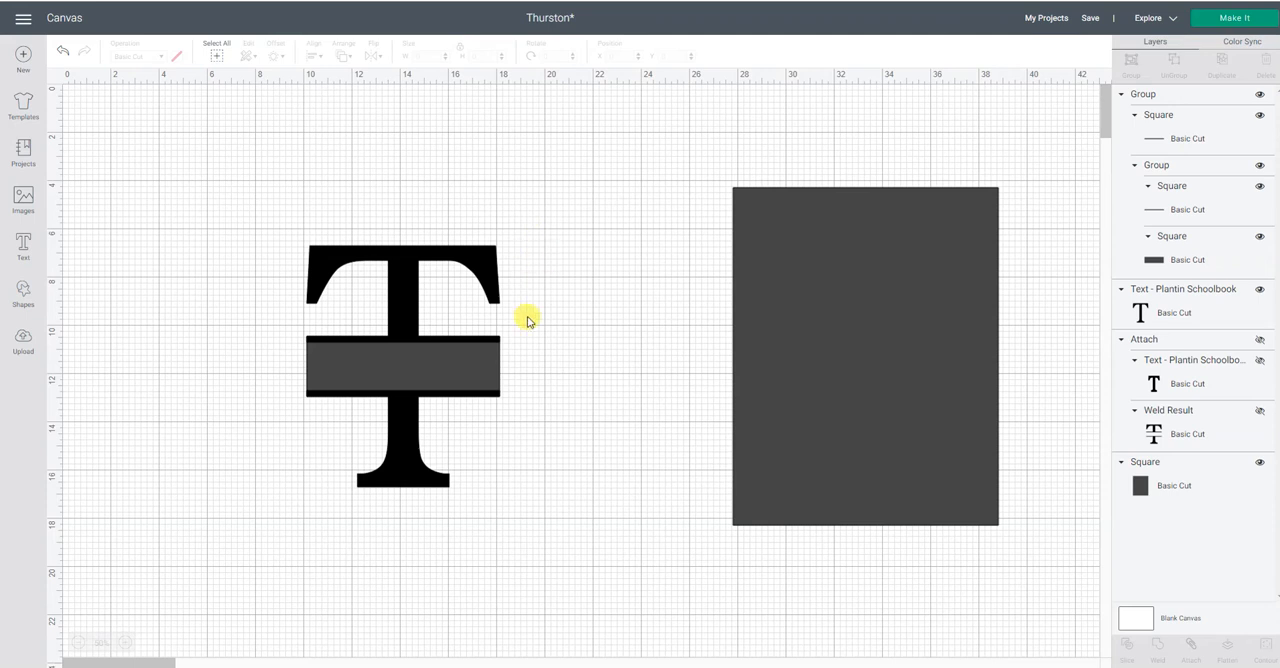
Ungroup the bar assembly and its nested group so both bars and the grey rectangle are separate layers.
left_click(497, 363)
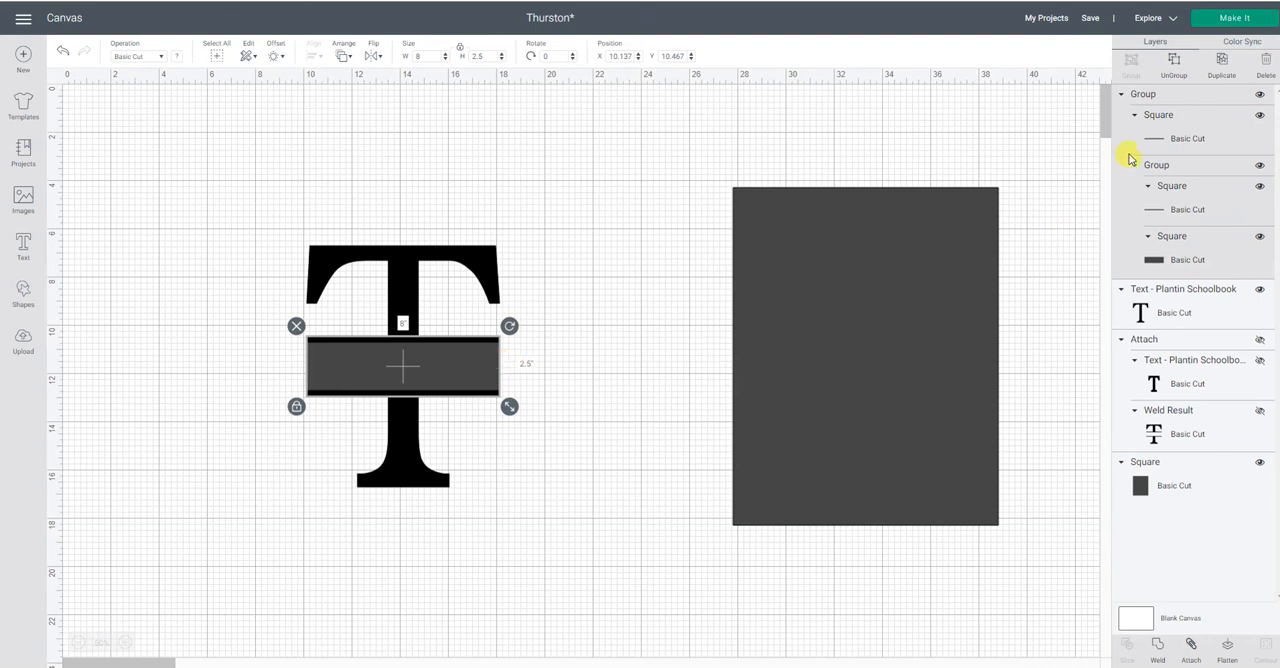
left_click(1175, 63)
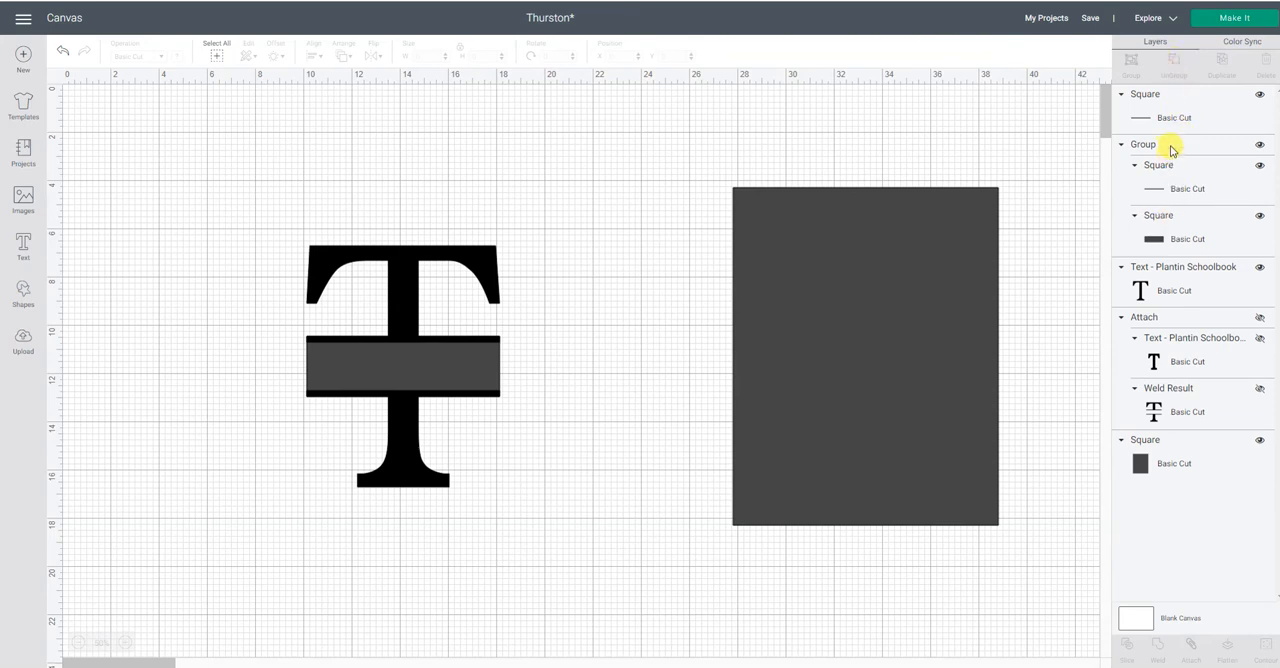
left_click(1168, 148)
left_click(1183, 64)
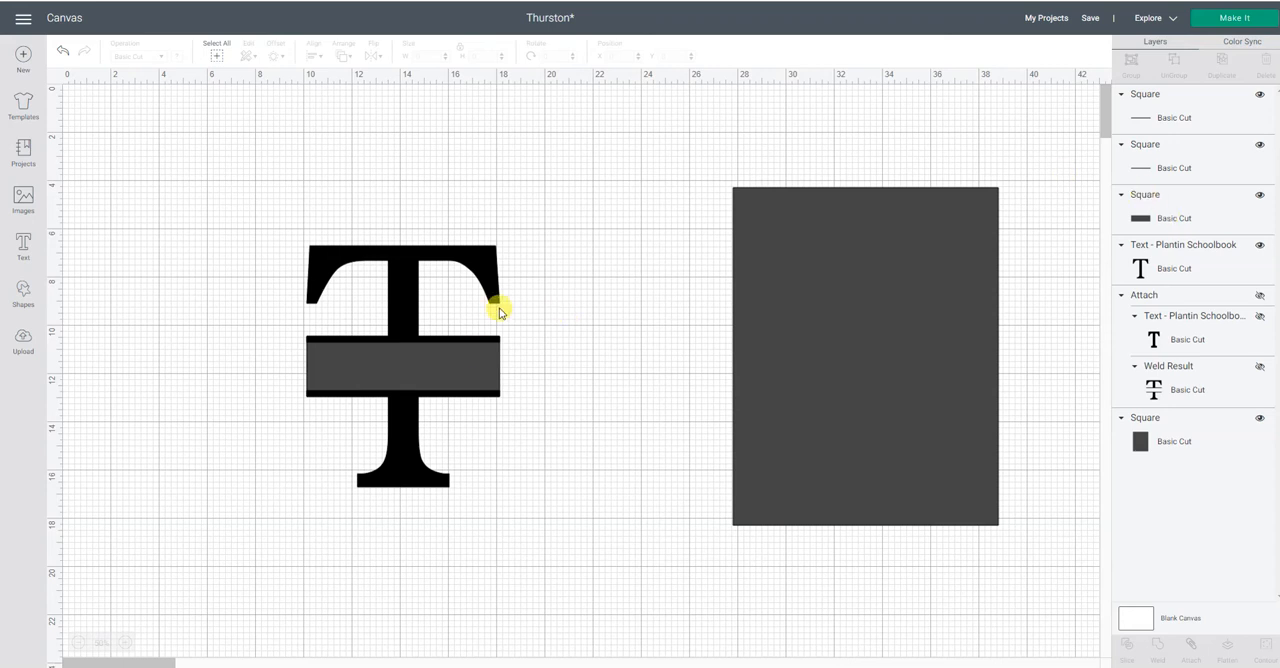
Examine the overlapping pieces by selecting the letter T, the whole stack, the grey rectangle and the upper bar.
left_click(492, 261)
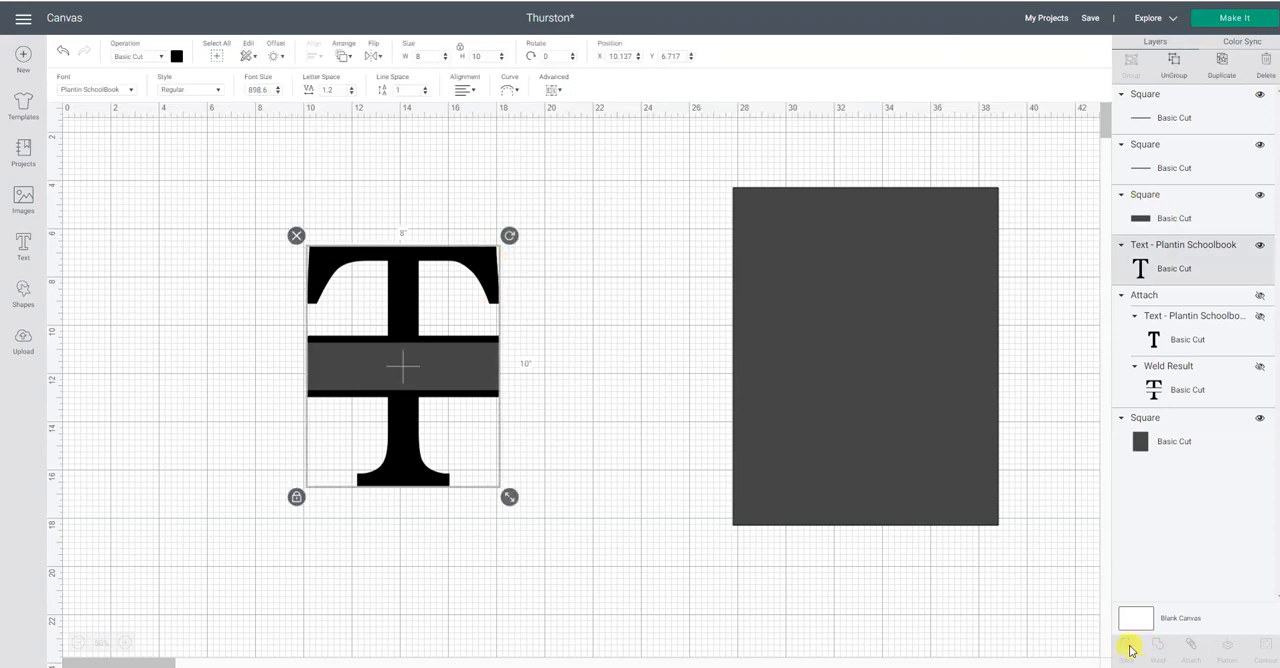
left_click(891, 600)
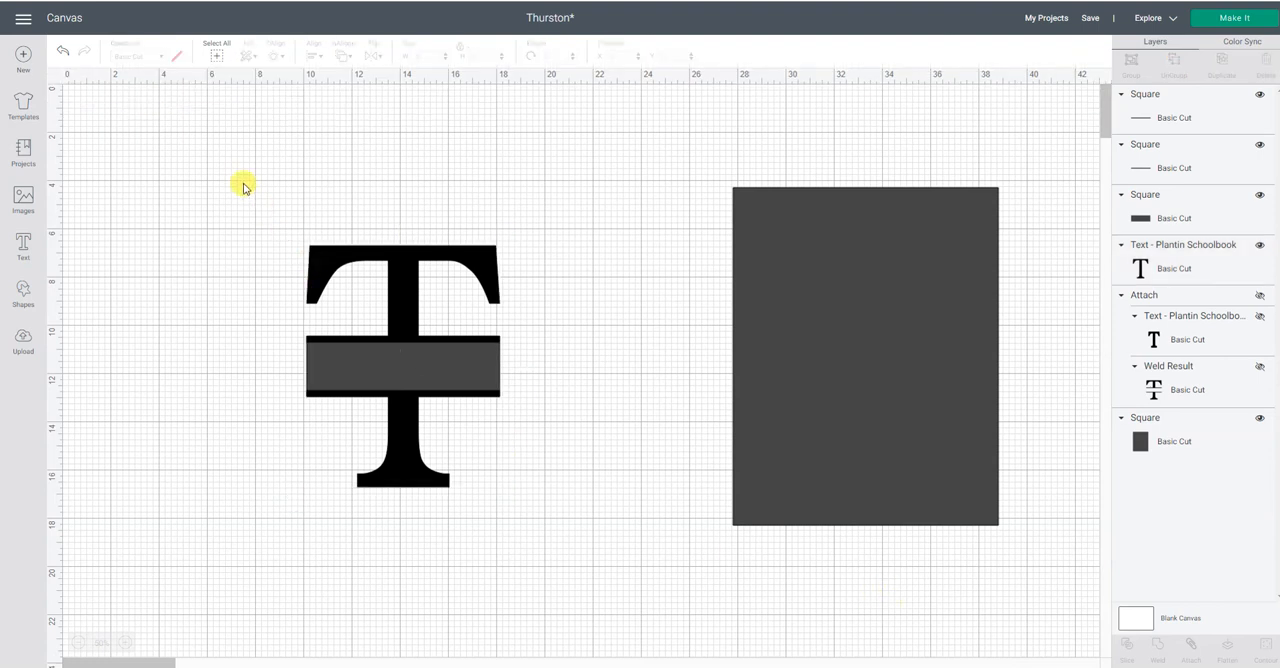
left_click_drag(243, 187, 631, 573)
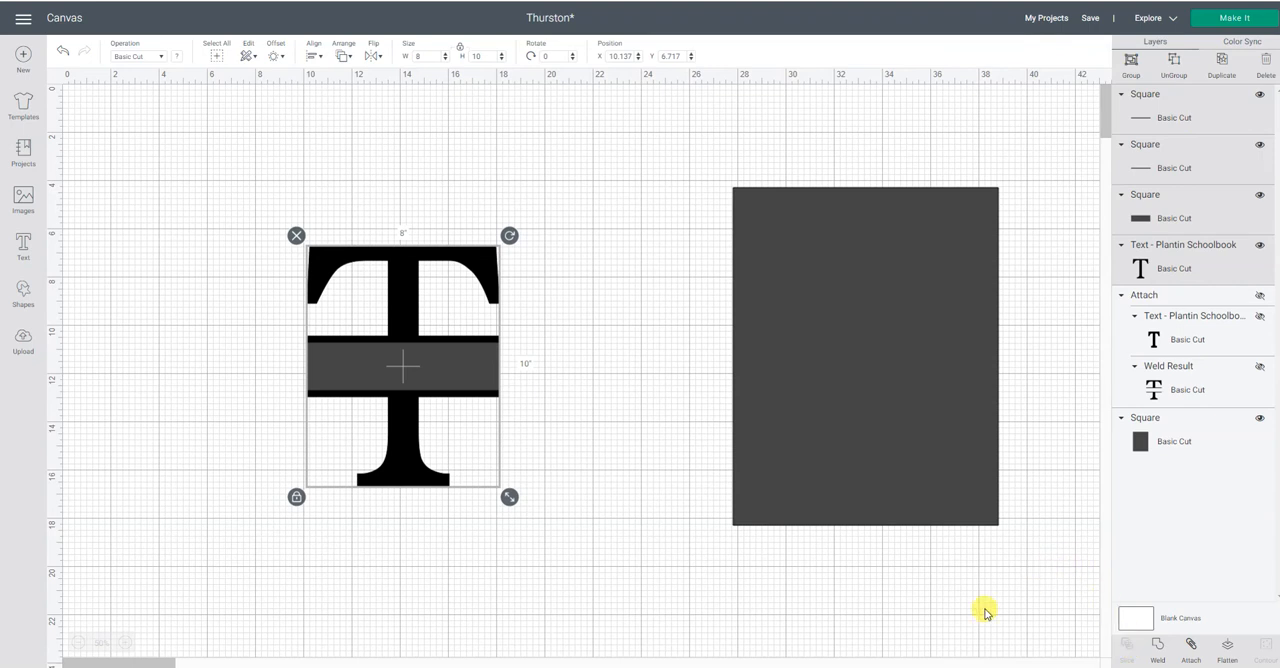
left_click(666, 560)
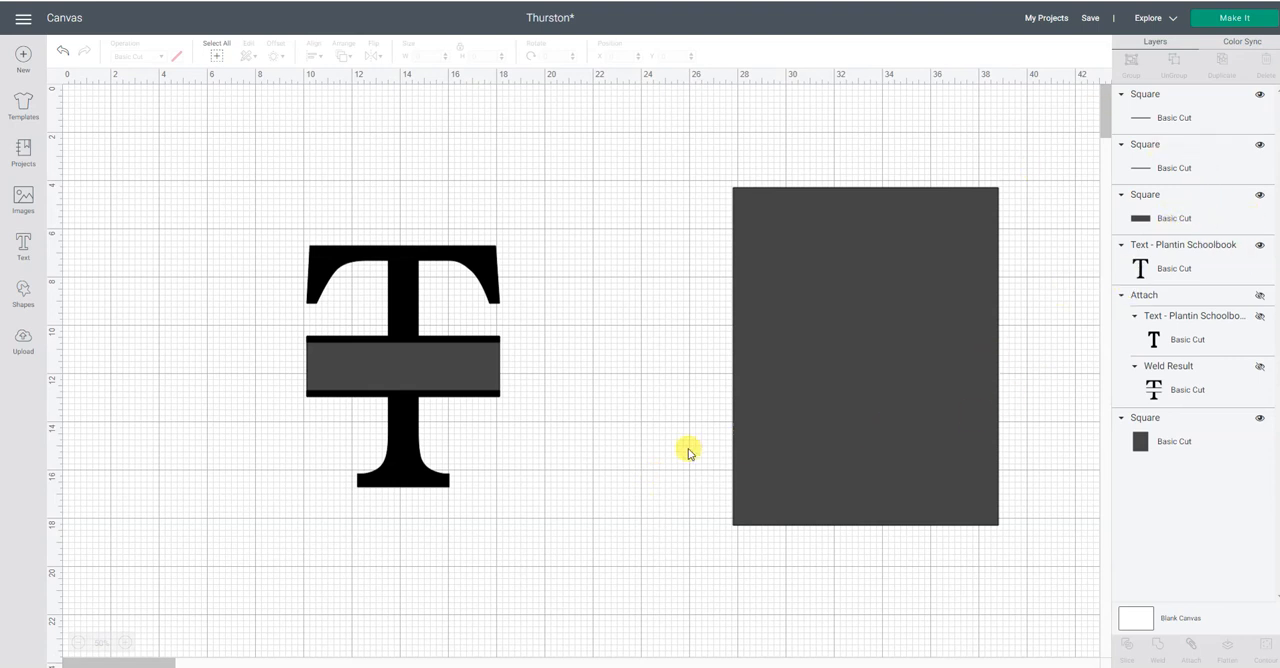
left_click(477, 368)
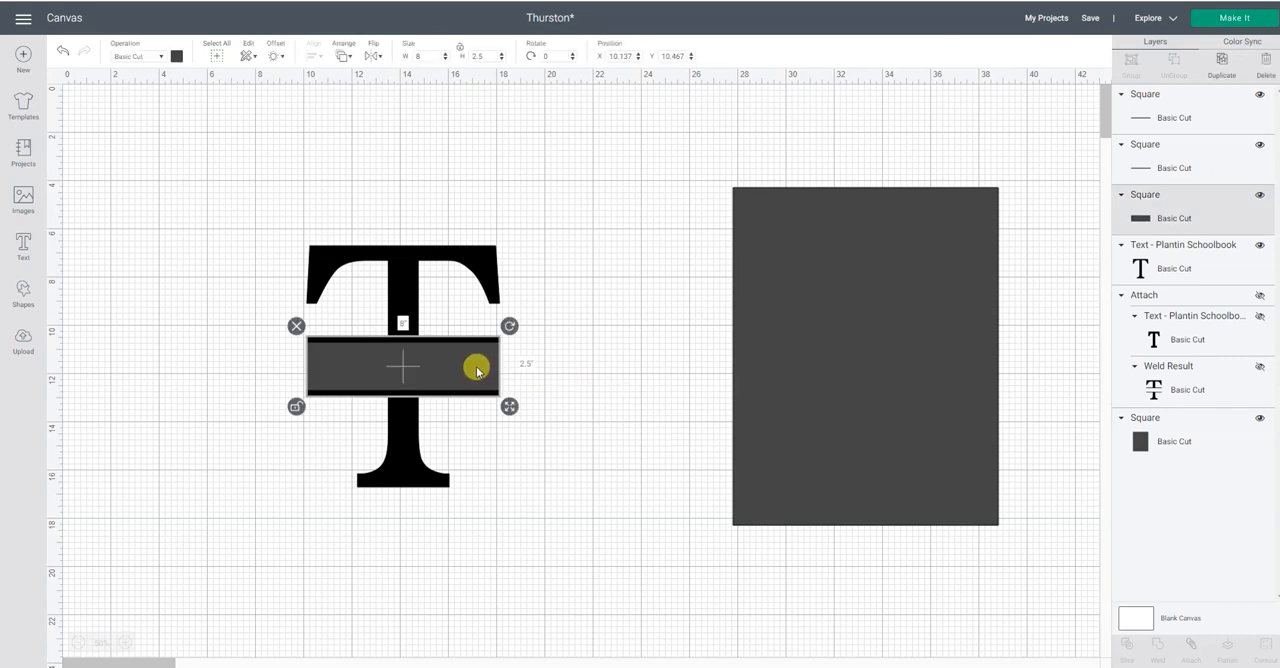
left_click(575, 357)
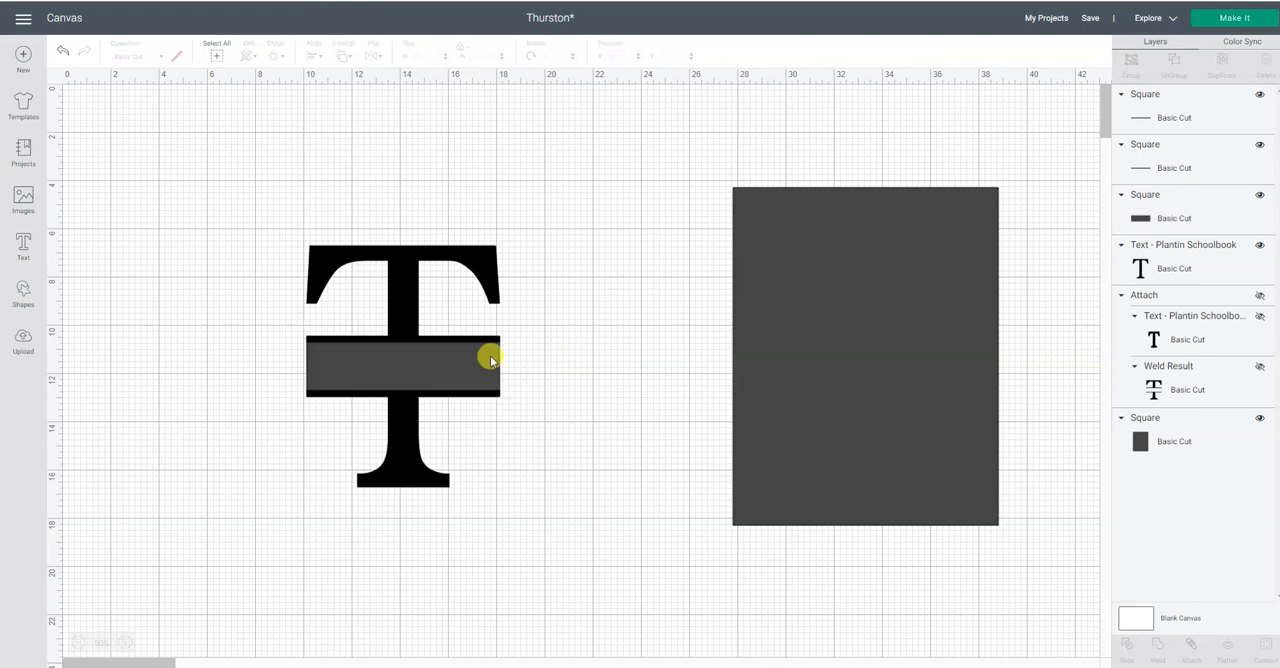
left_click(489, 346)
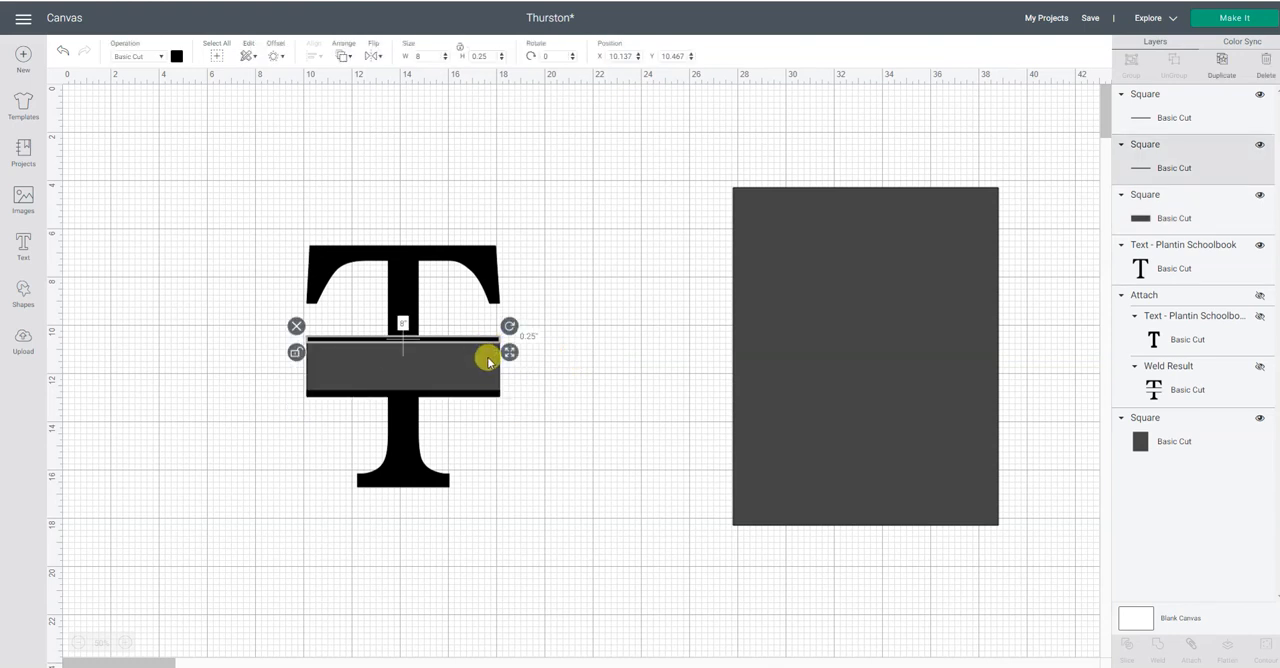
left_click(488, 360)
left_click(576, 364)
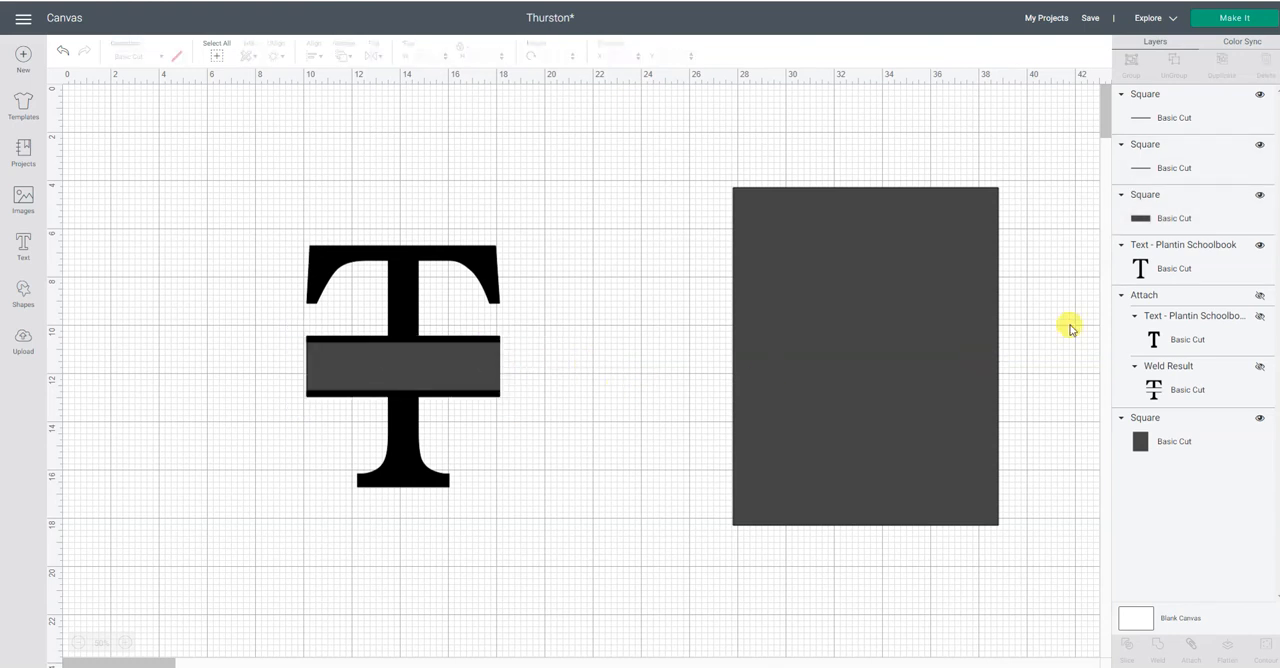
Slice the letter T with the 2.5 in tall grey rectangle.
left_click(1162, 219)
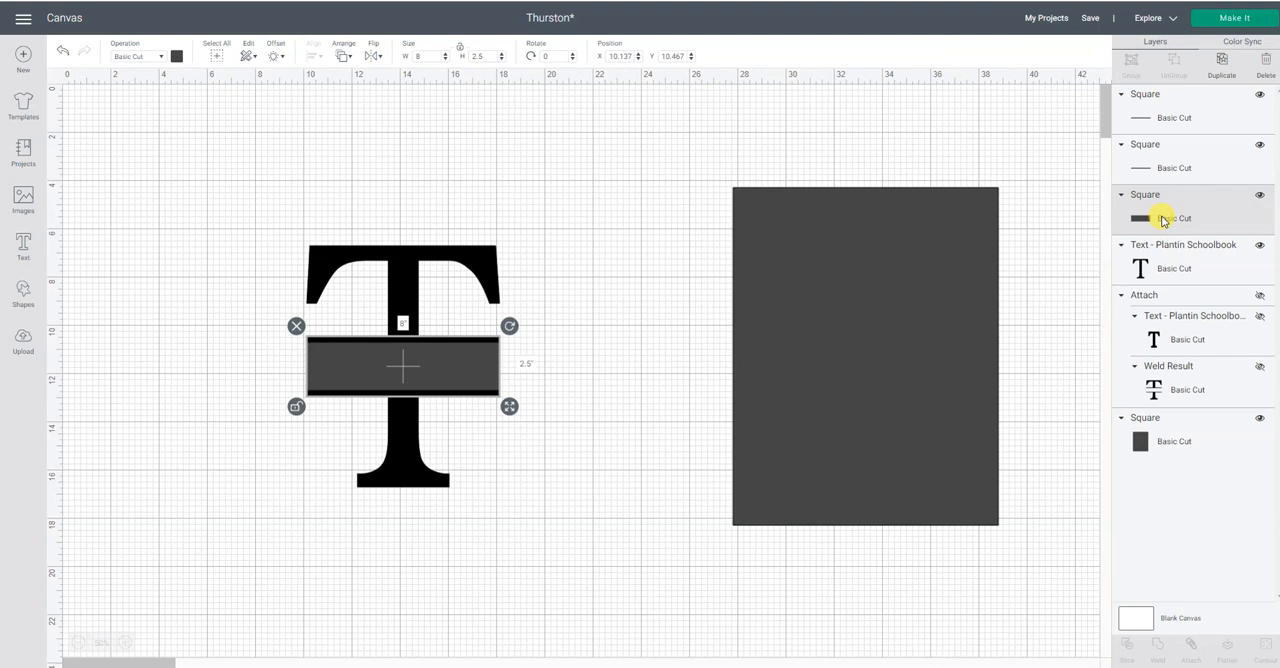
left_click(1161, 275, "shift")
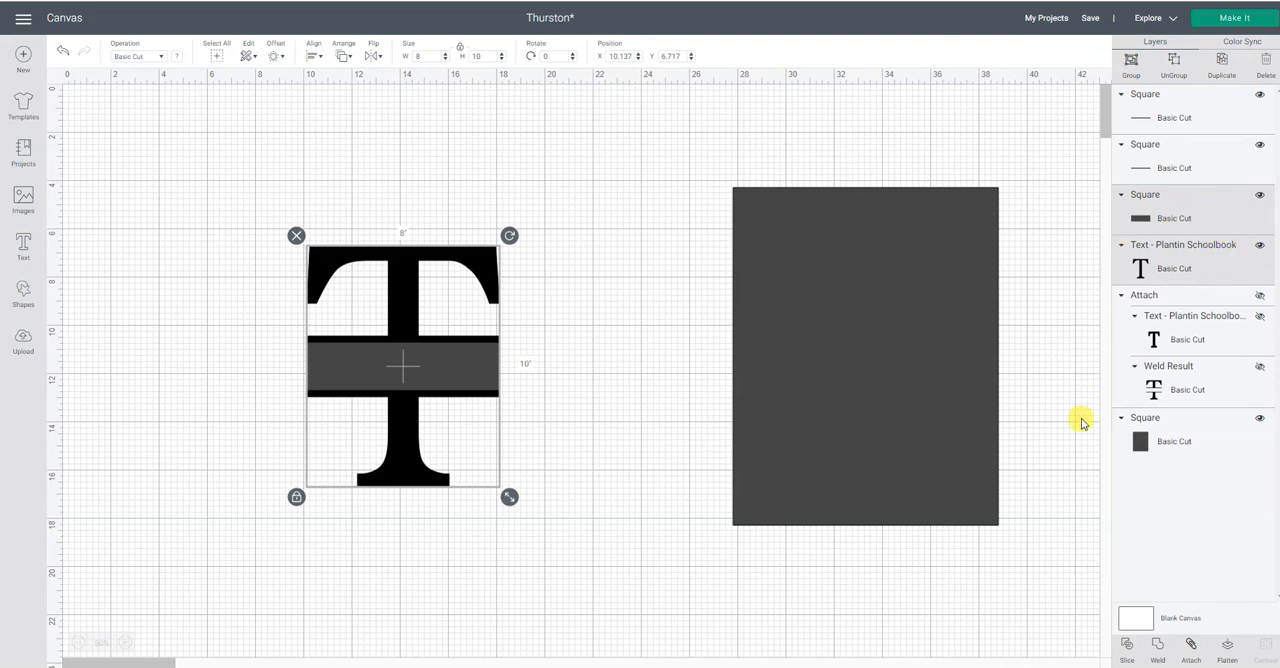
left_click(1126, 648)
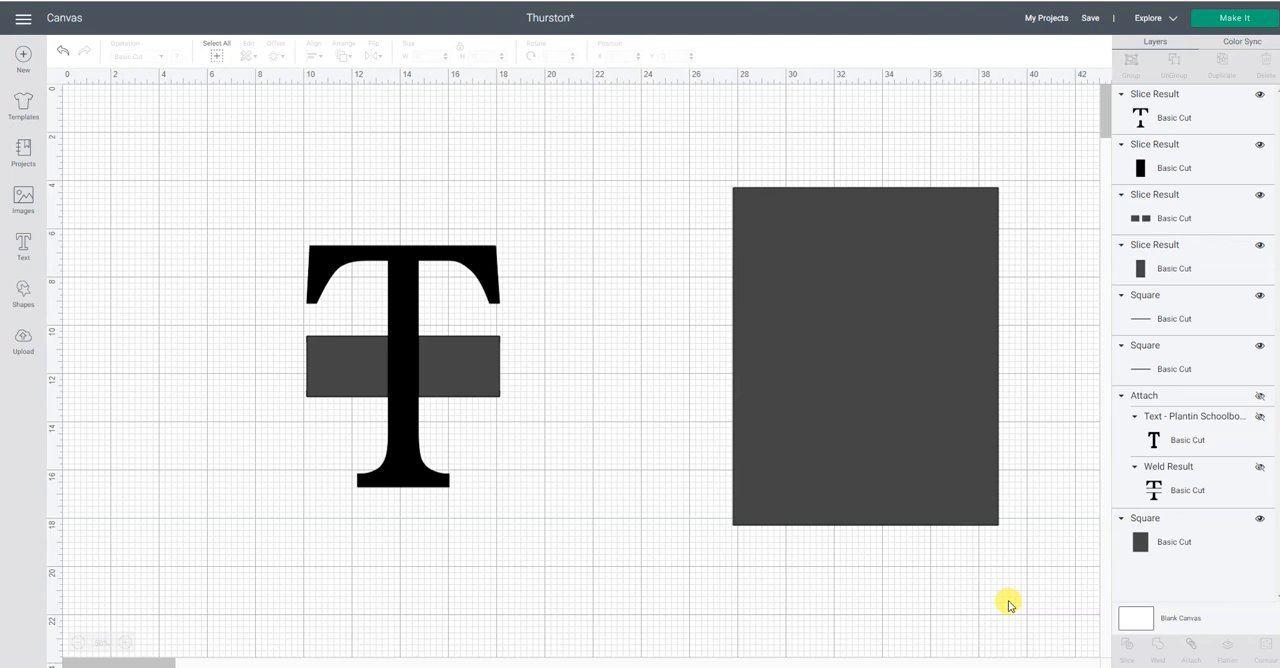
Delete the three leftover slice pieces: the black center piece, the split grey rectangle and the grey center piece.
left_click(1164, 174)
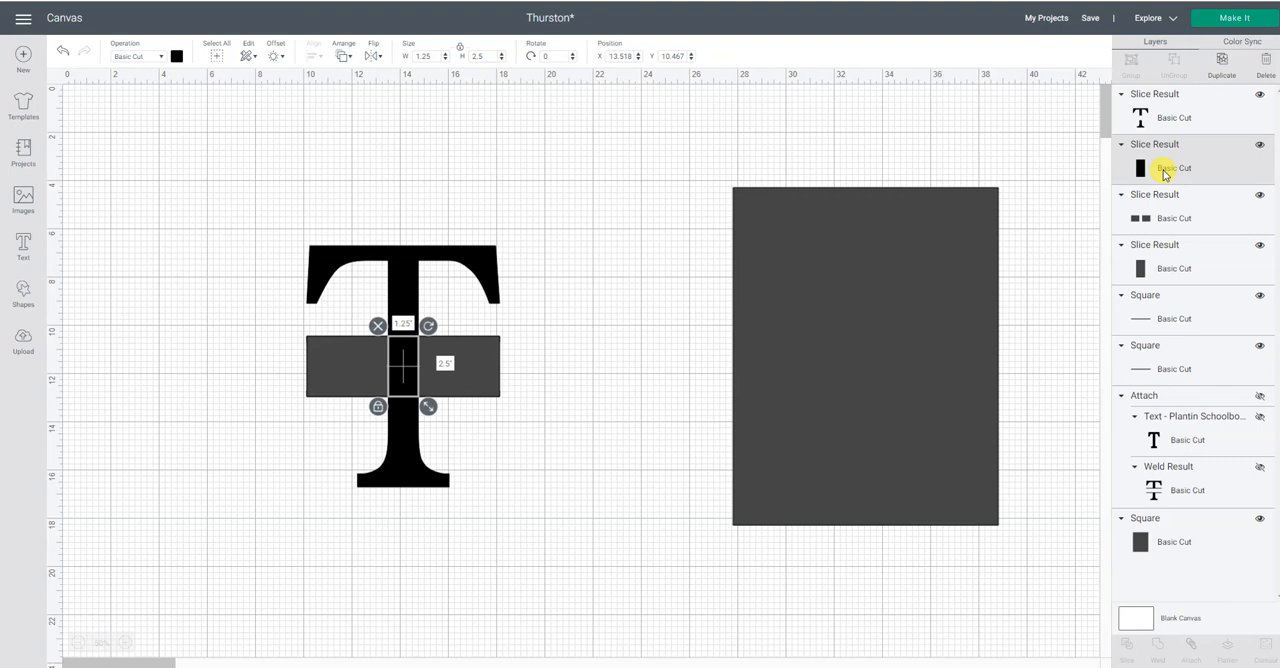
left_click(1266, 66)
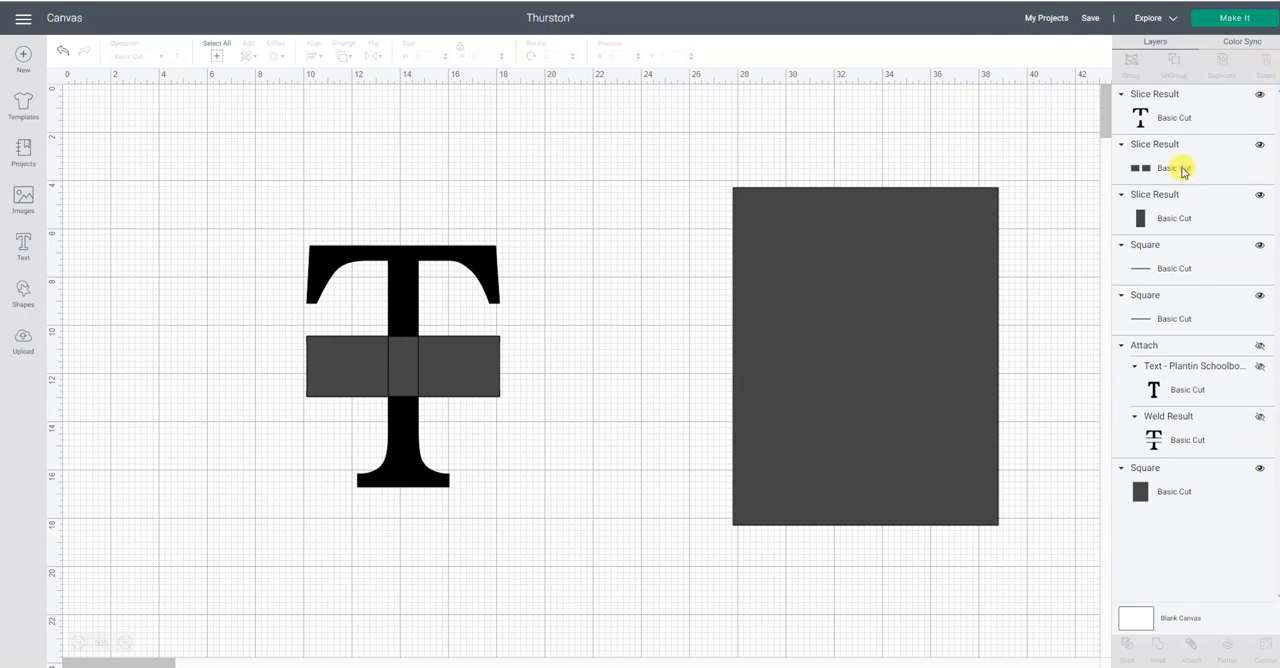
left_click(1172, 168)
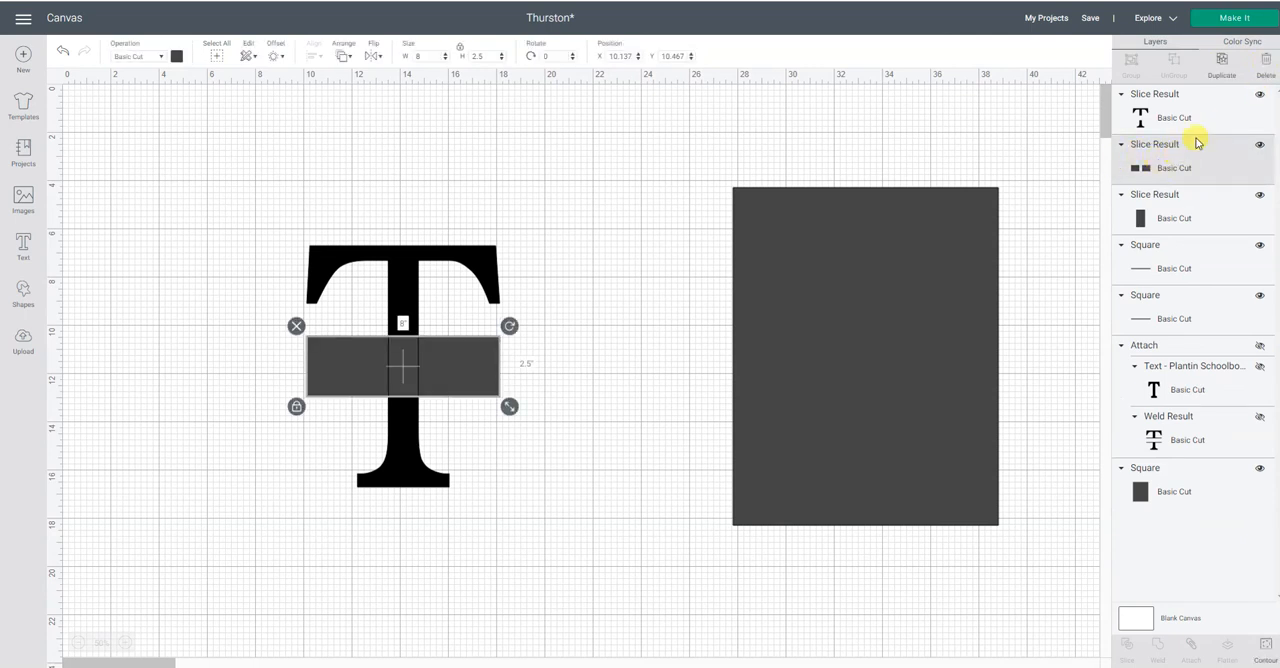
left_click(1266, 66)
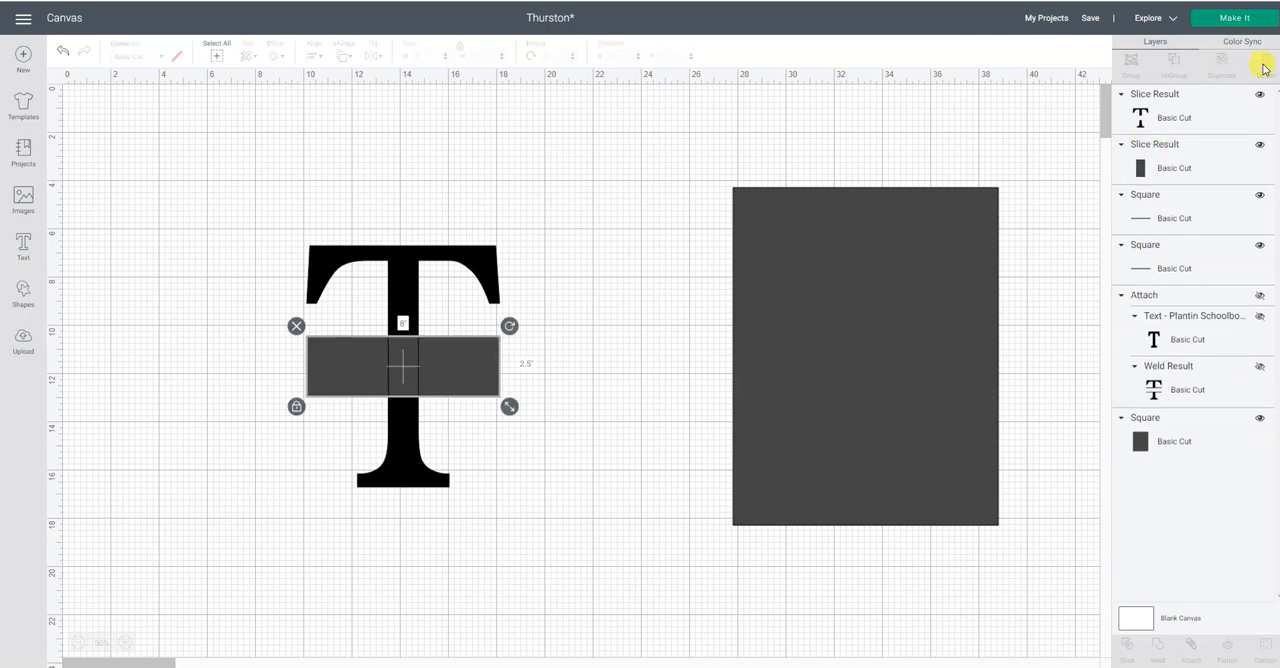
left_click(1176, 168)
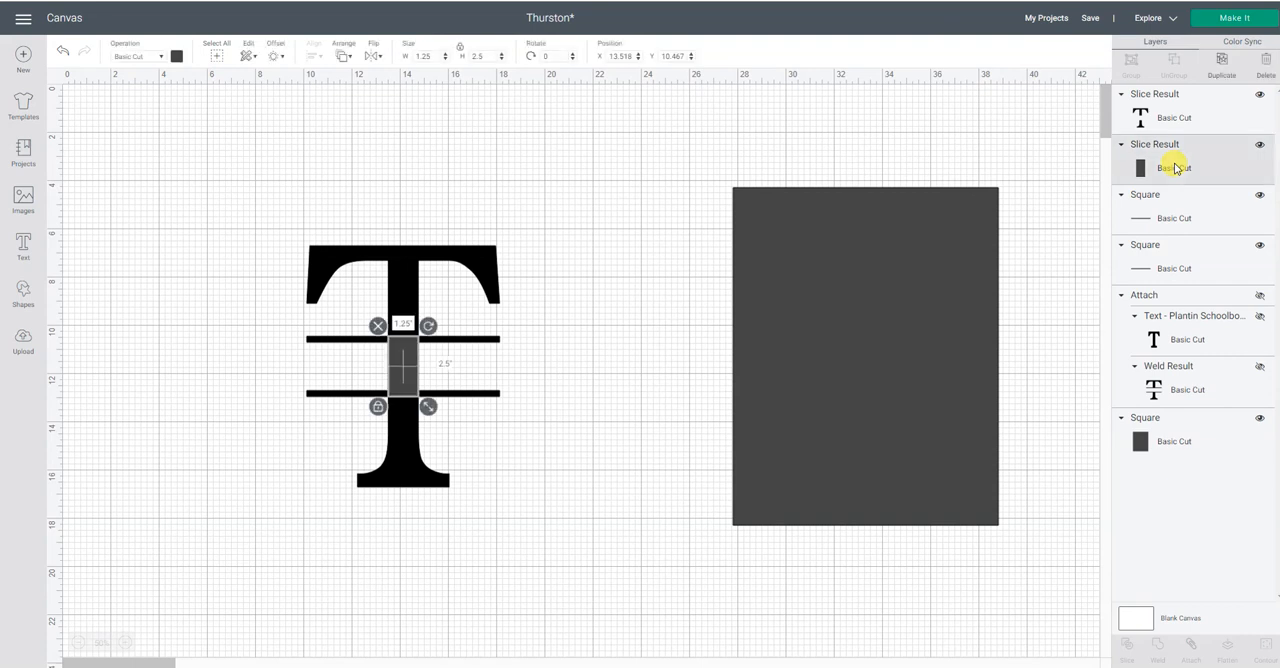
left_click(1266, 66)
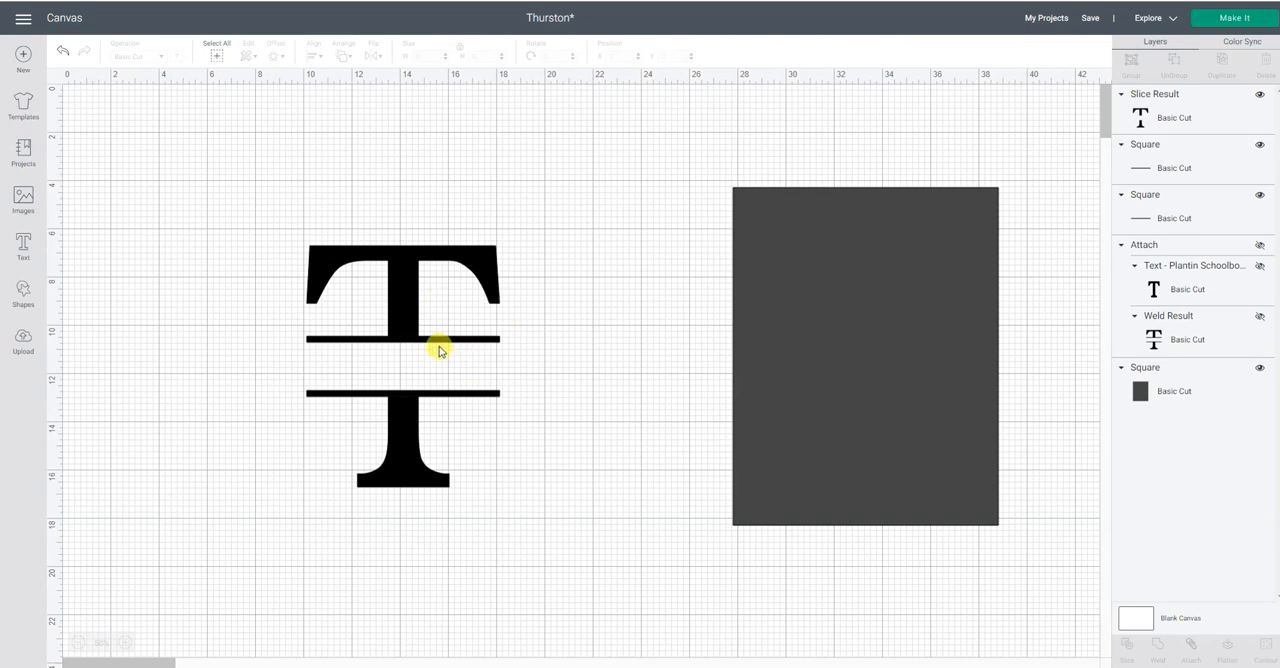
Weld the sliced letter T and both thin bars into one shape and move it closer to the grey sign rectangle.
left_click_drag(235, 194, 595, 555)
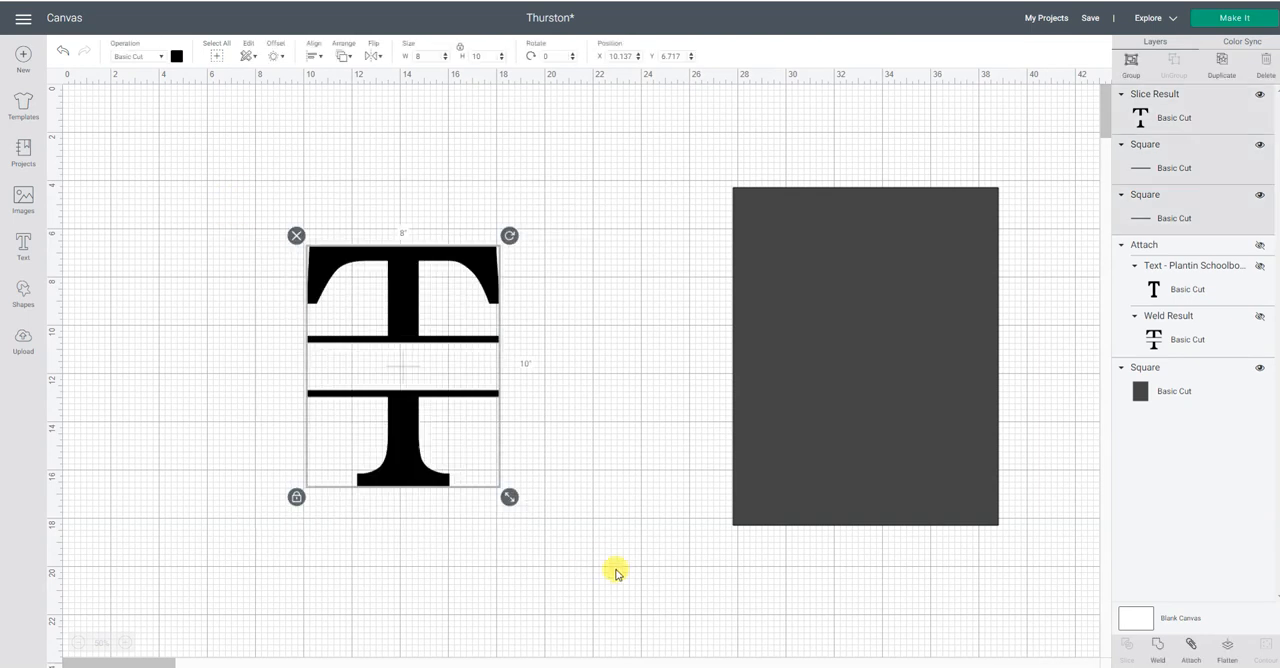
left_click(1157, 647)
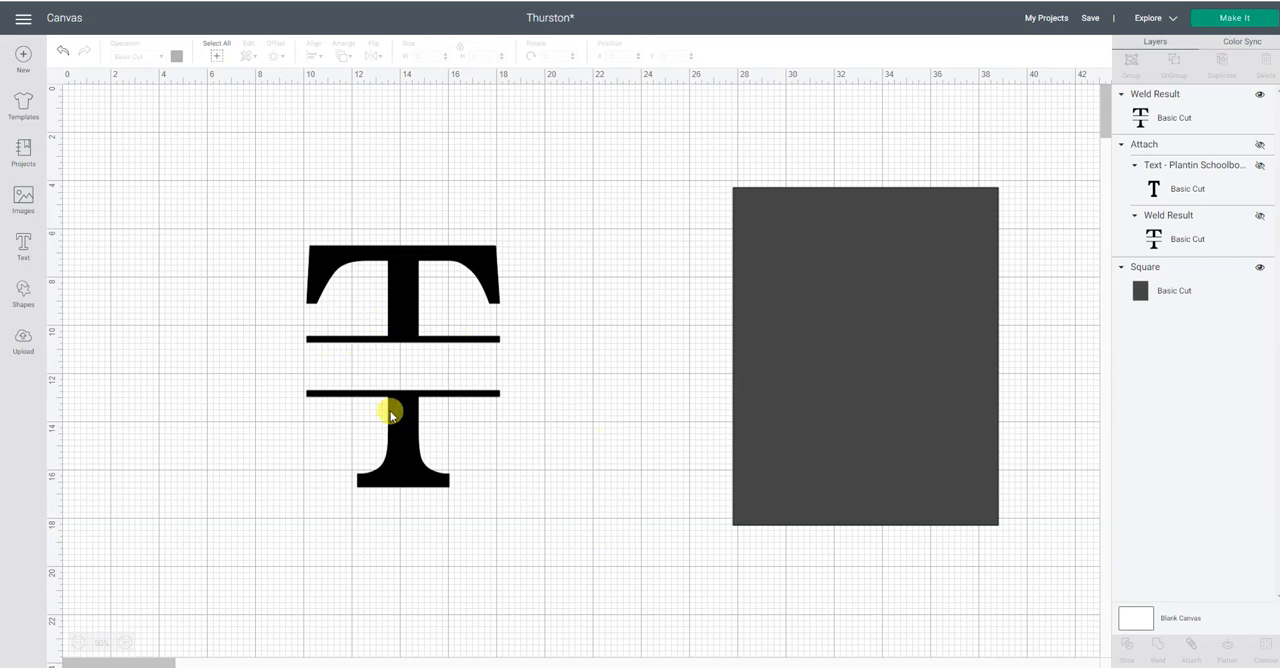
left_click_drag(520, 336, 497, 297)
left_click(268, 414)
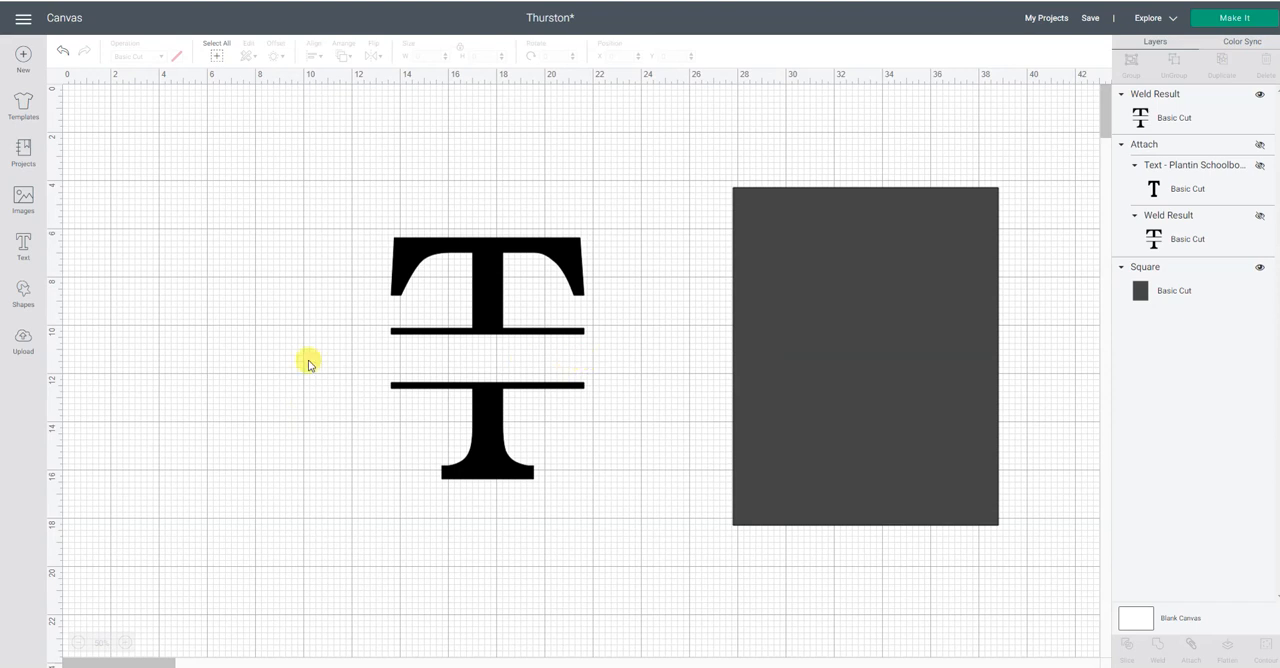
Add the family name as text in Plantin SchoolBook, place it beside the split letter and enlarge it to about 10.55 in wide.
left_click(22, 246)
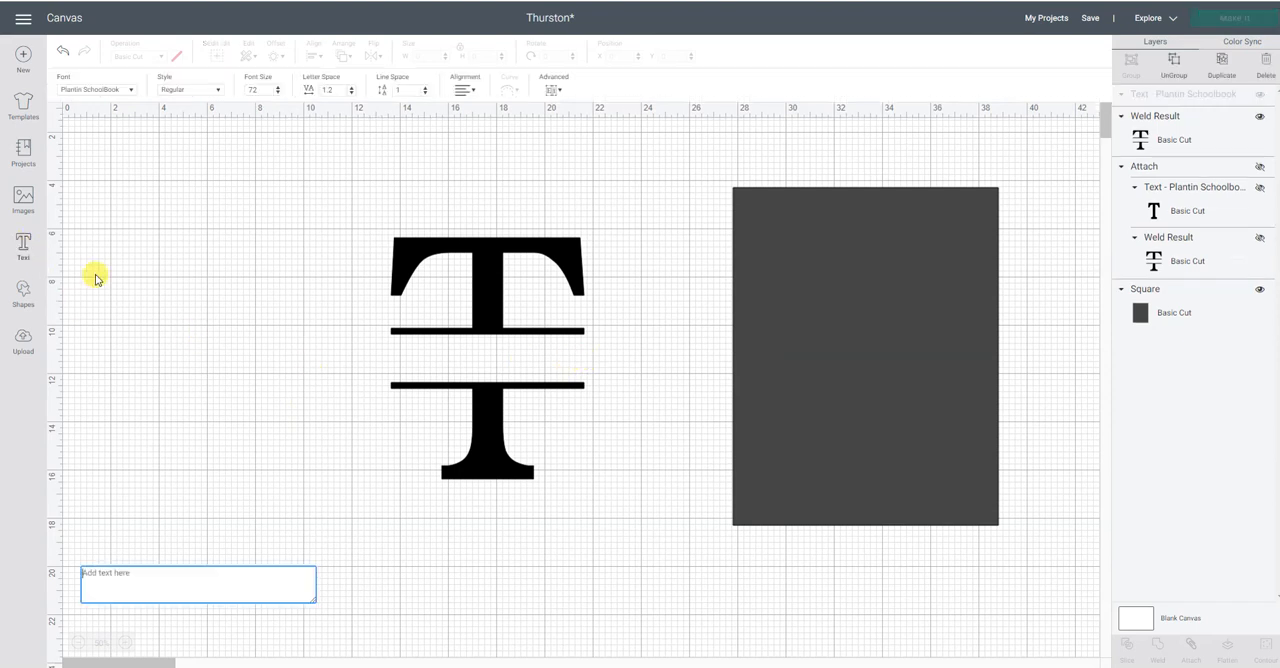
type("Th")
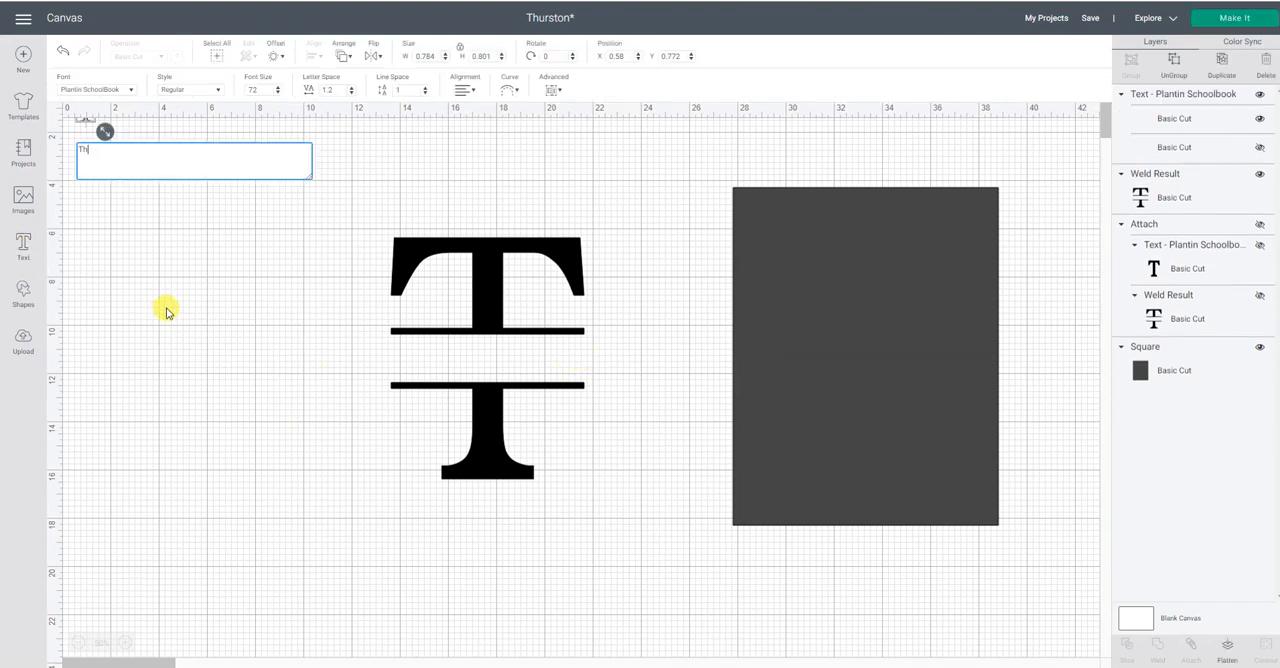
type("urston")
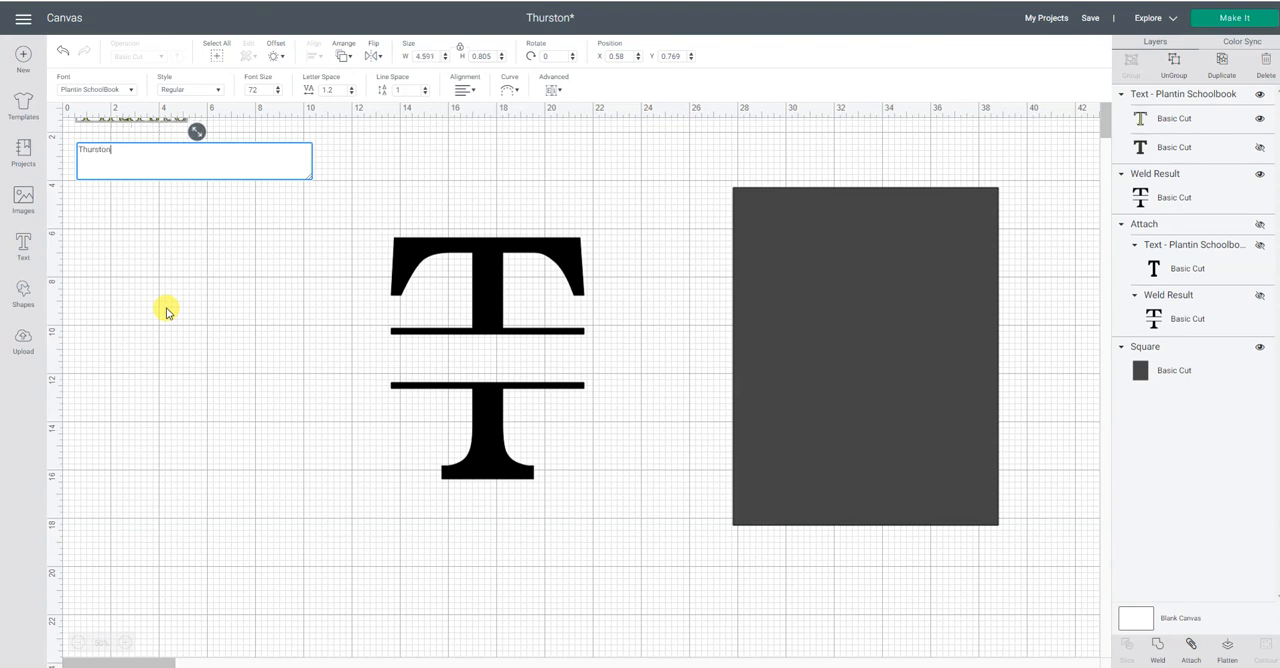
left_click(166, 312)
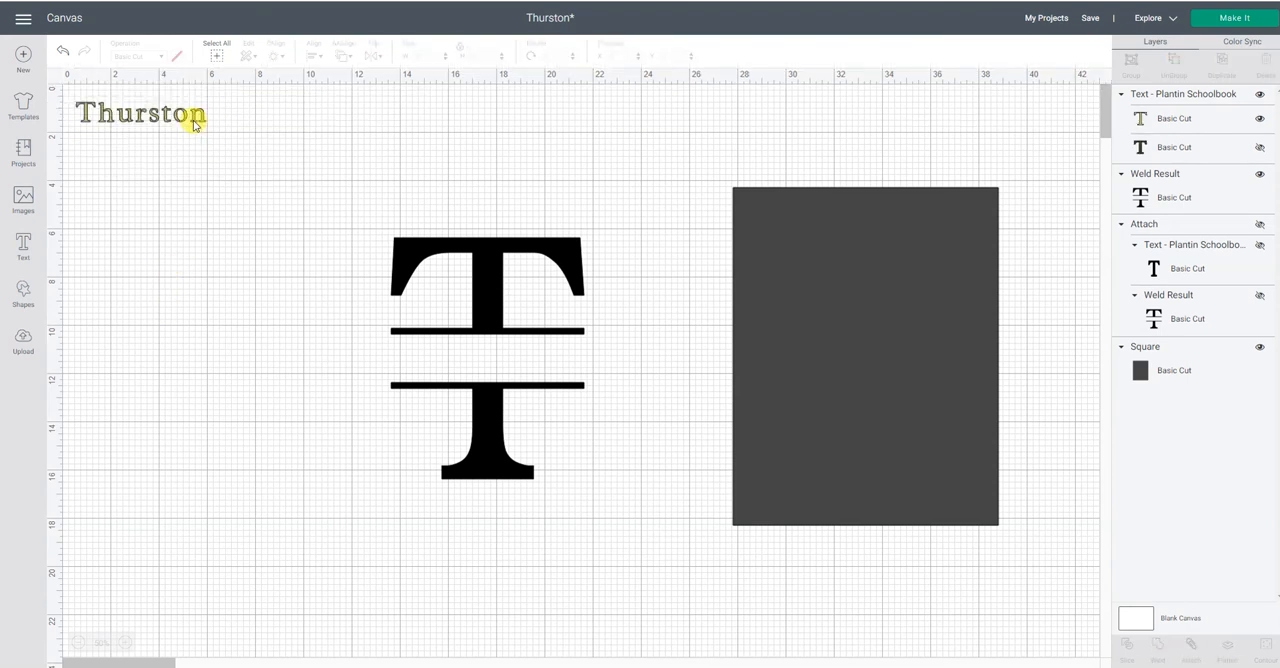
left_click_drag(183, 135, 266, 357)
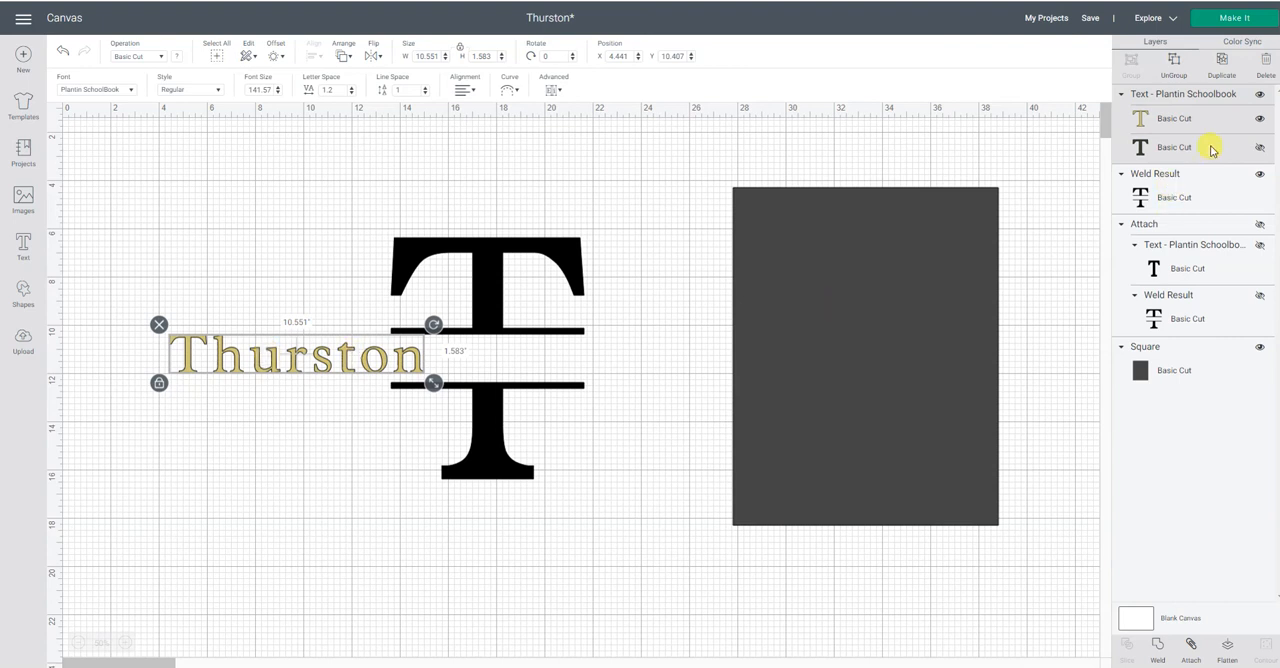
Unhide the dark outline layer of the family name text and delete it.
left_click(1262, 150)
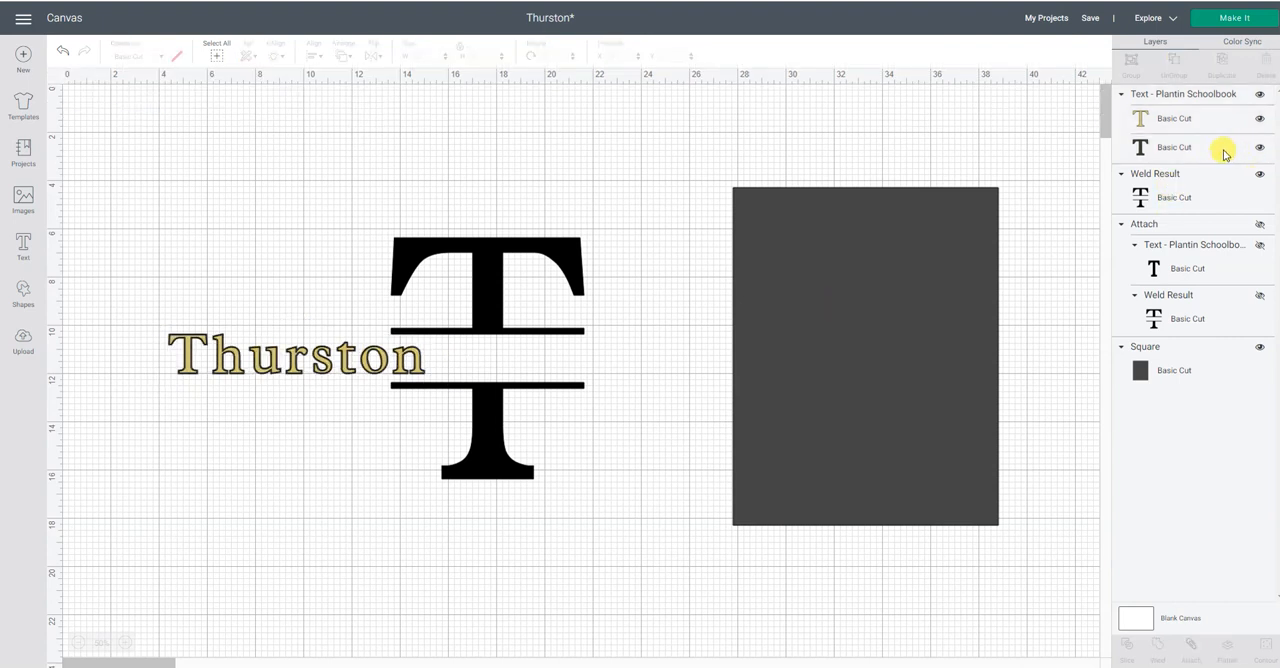
left_click(1216, 153)
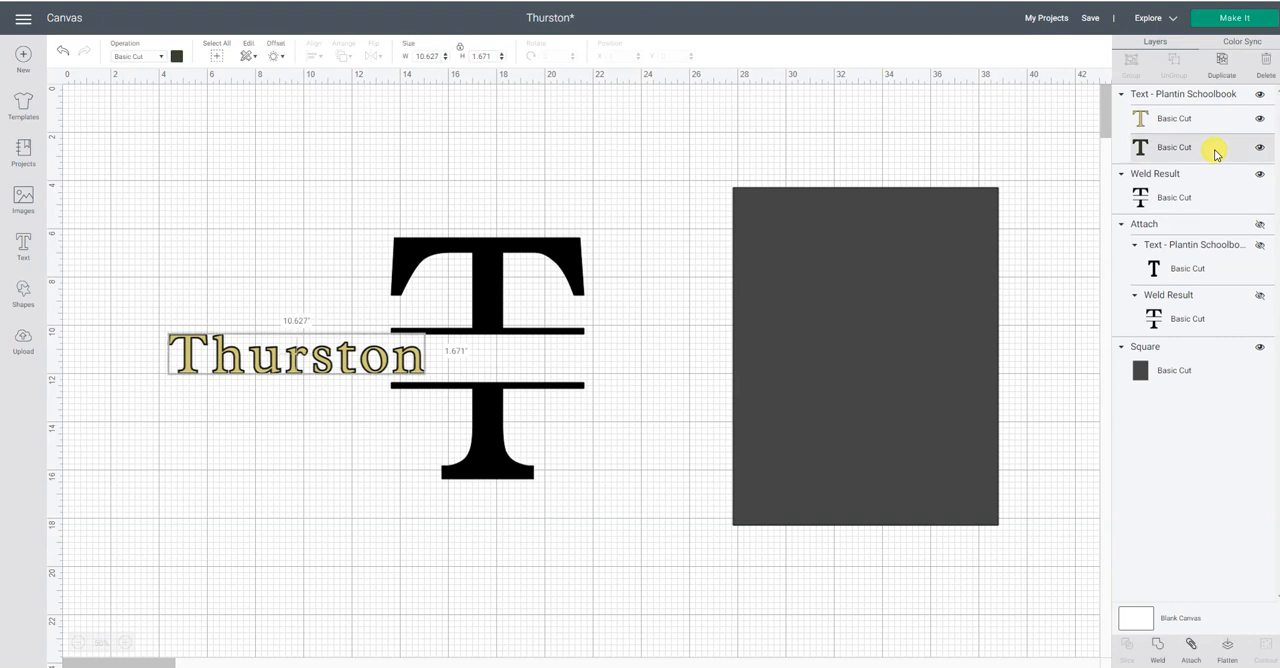
left_click(1267, 65)
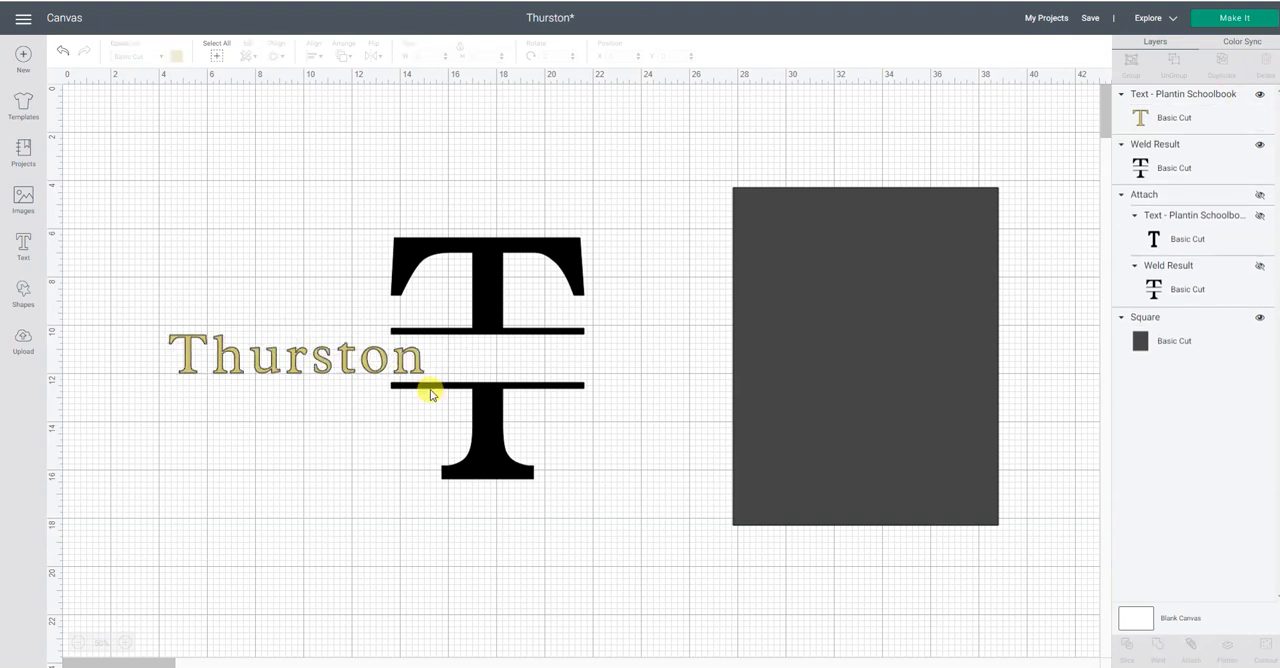
Recolor the family name text black to match the split letter.
left_click(318, 362)
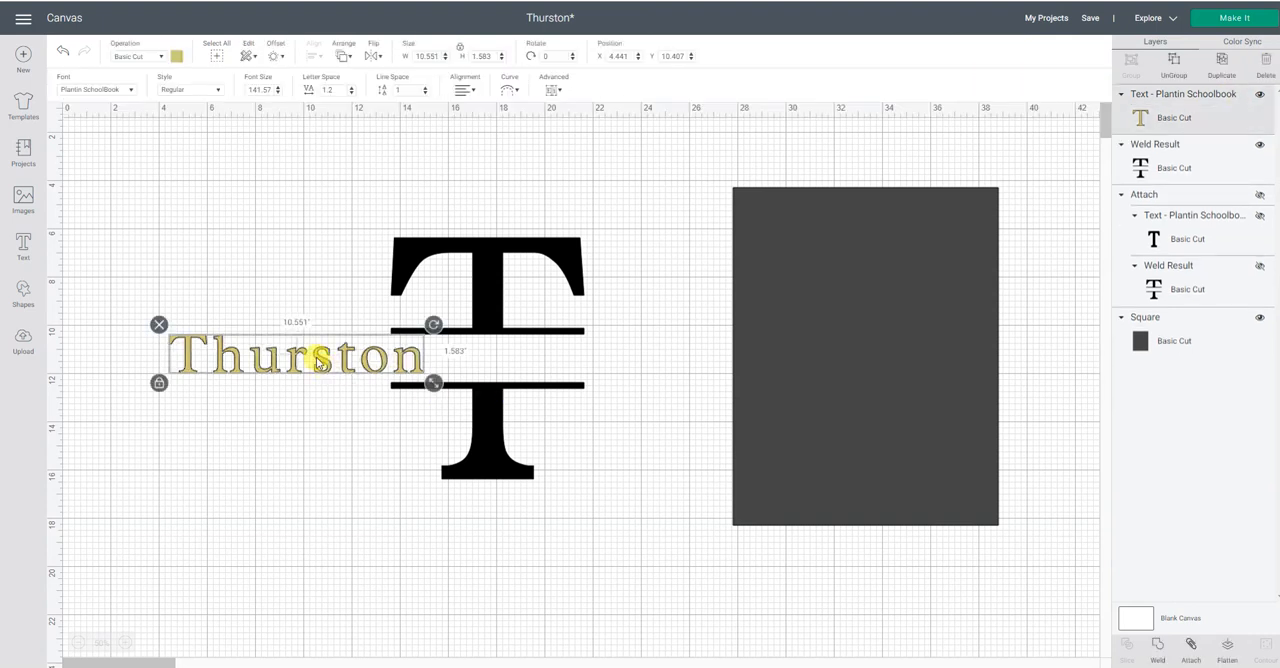
left_click(174, 57)
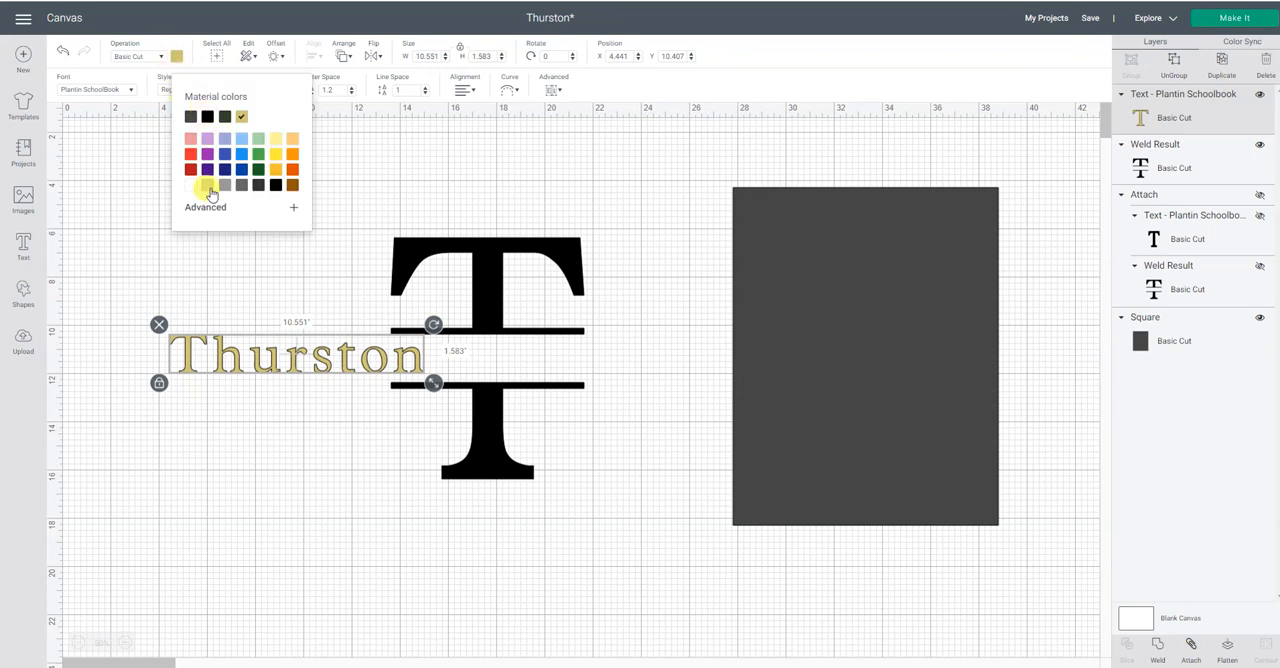
left_click(277, 190)
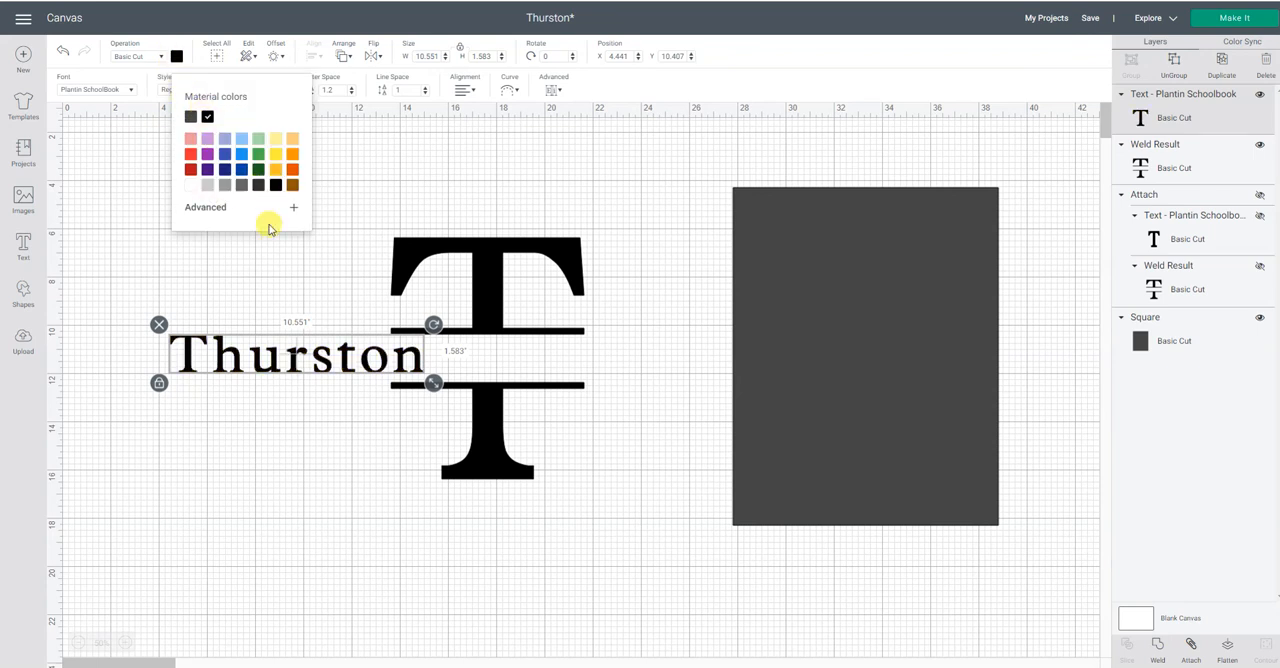
left_click(258, 283)
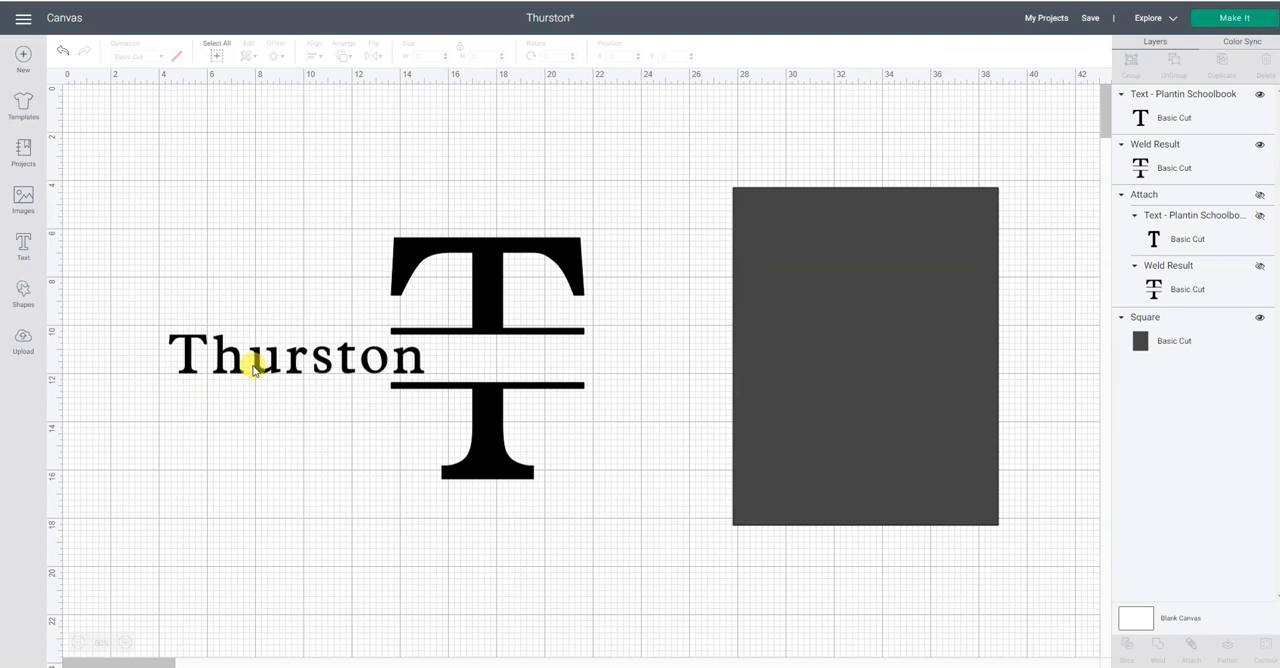
Set the family name's width to 8 in and move it into the gap between the two bars.
left_click(313, 364)
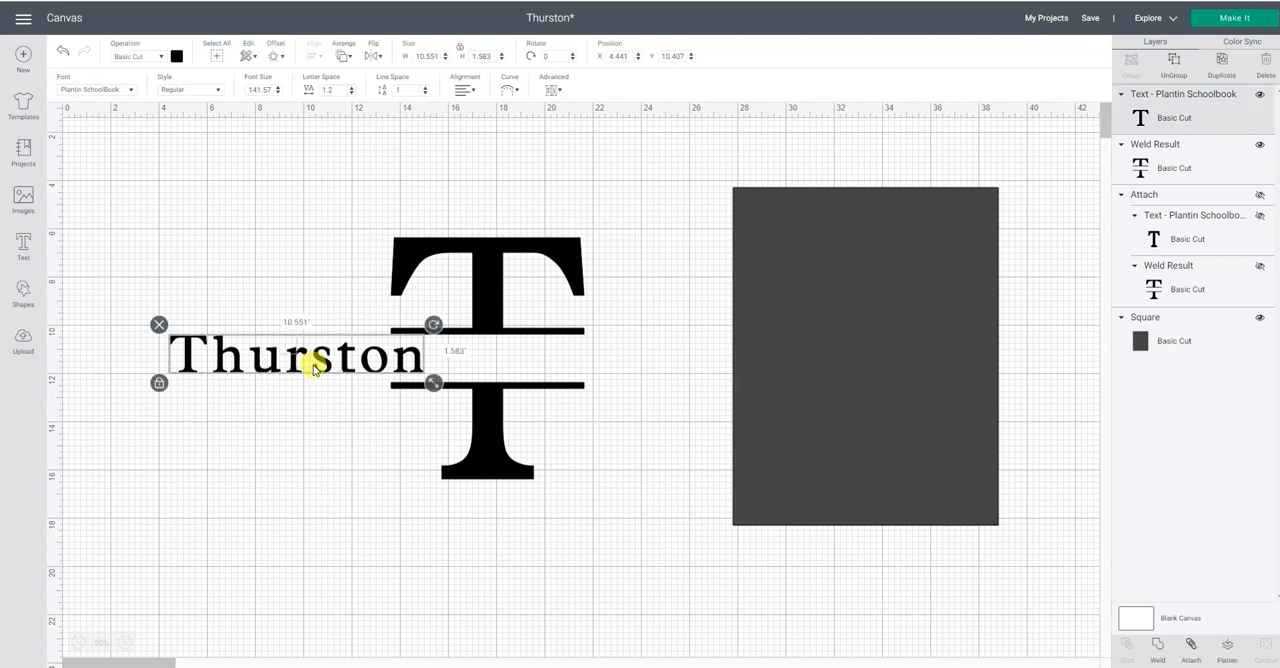
double_click(430, 55)
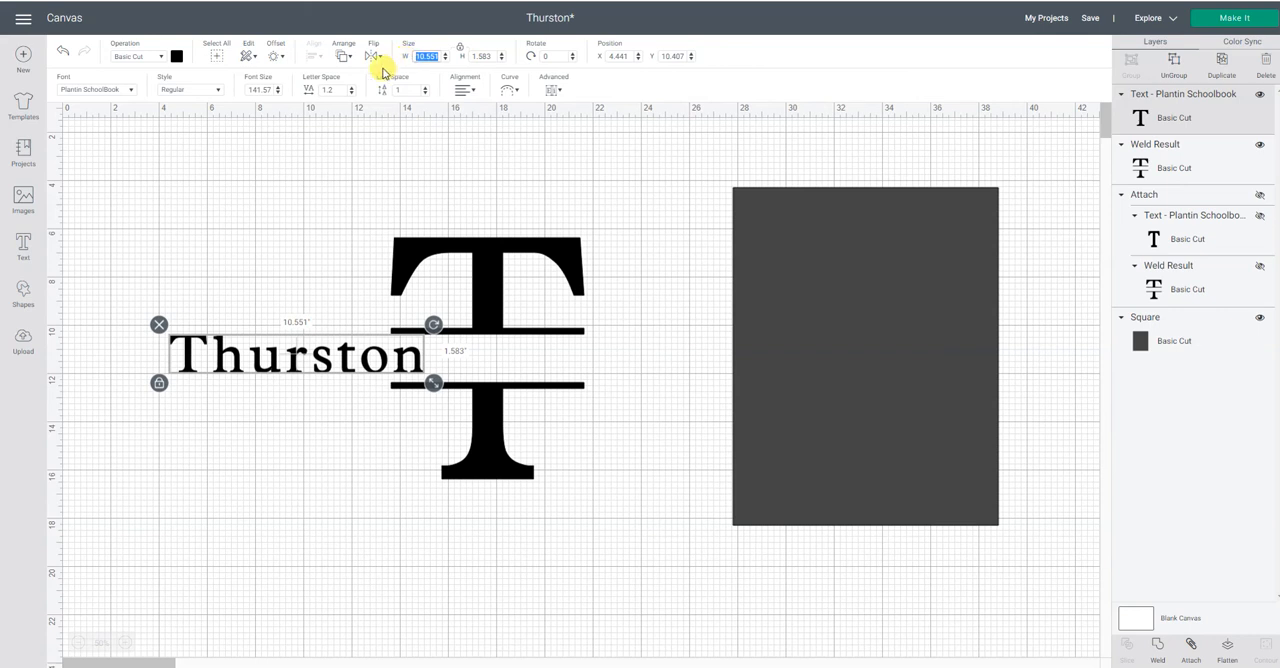
type("8")
key("Return")
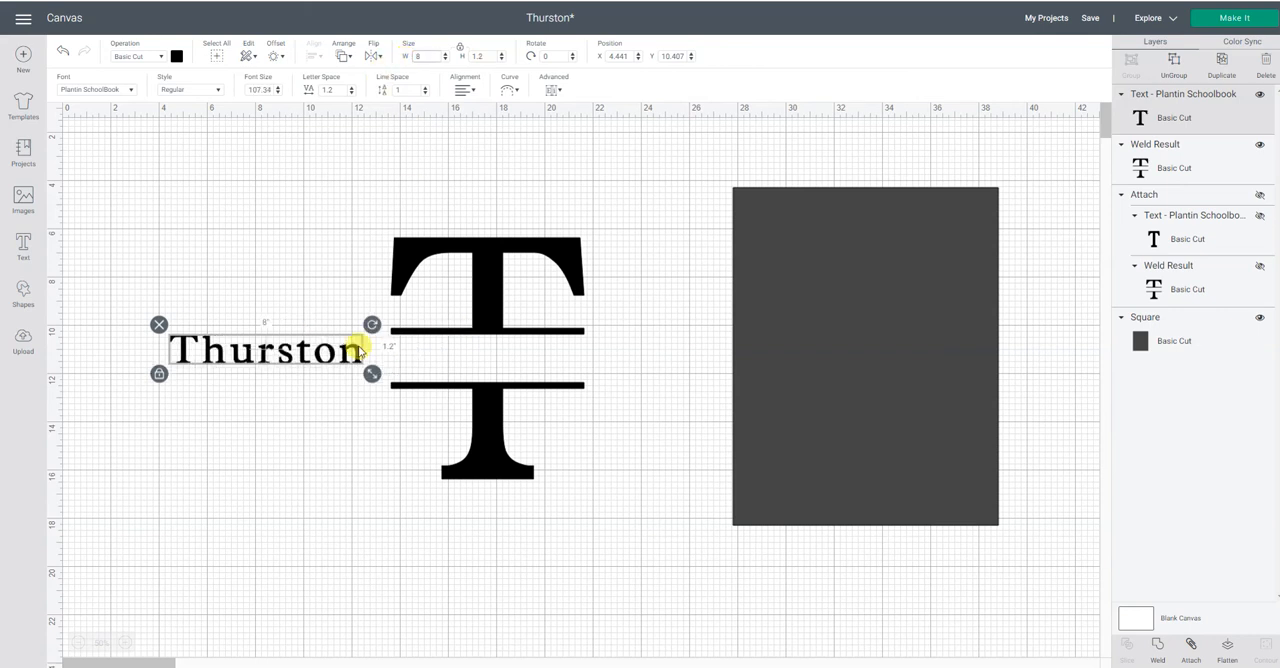
left_click_drag(297, 351, 517, 362)
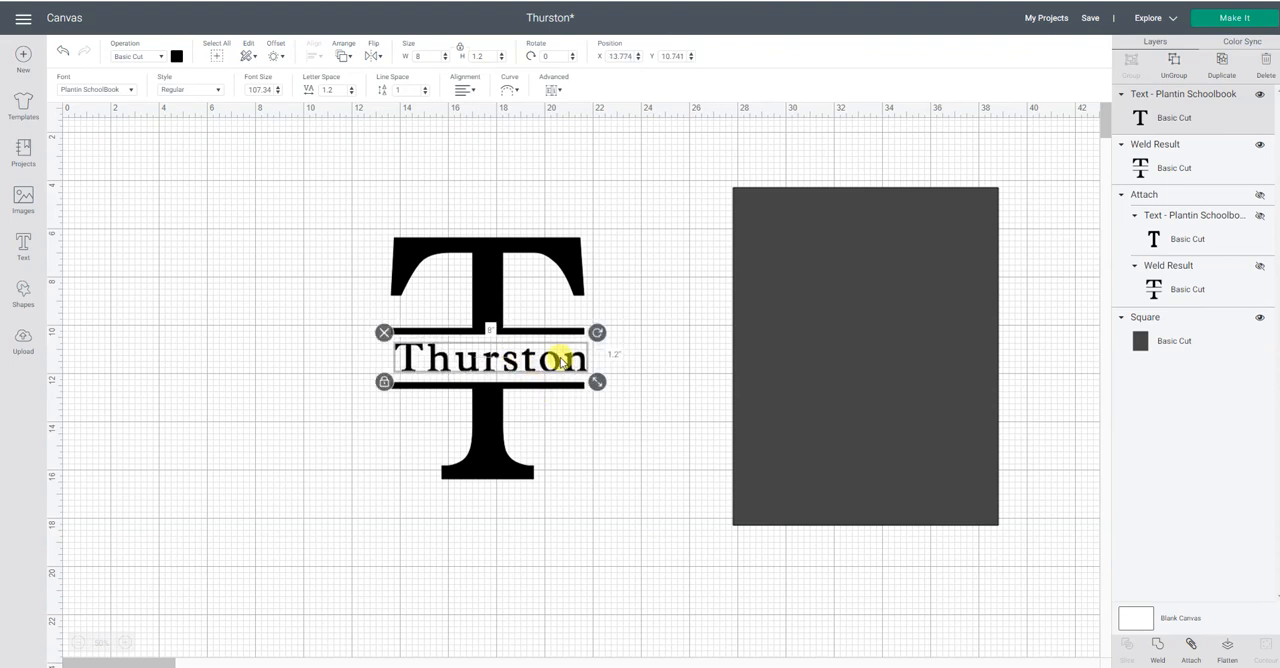
Unlock the family name's proportions and set its height to 1.75 in.
left_click(381, 386)
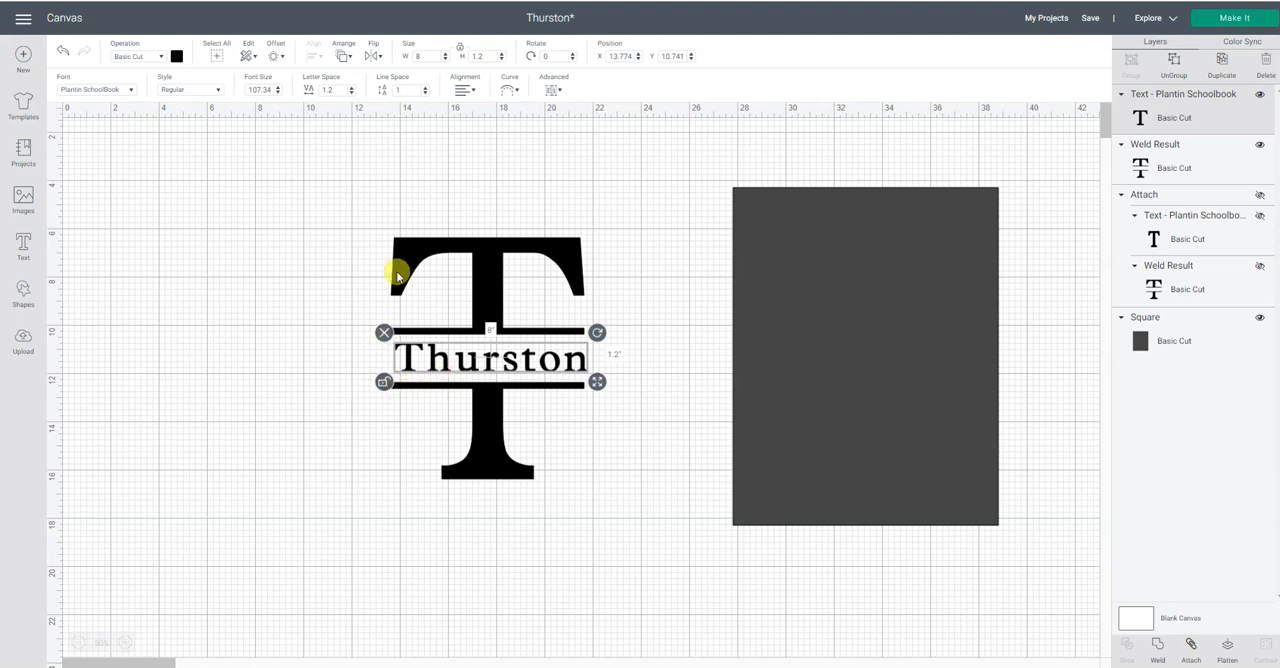
left_click(492, 55)
type("1.75")
key("Return")
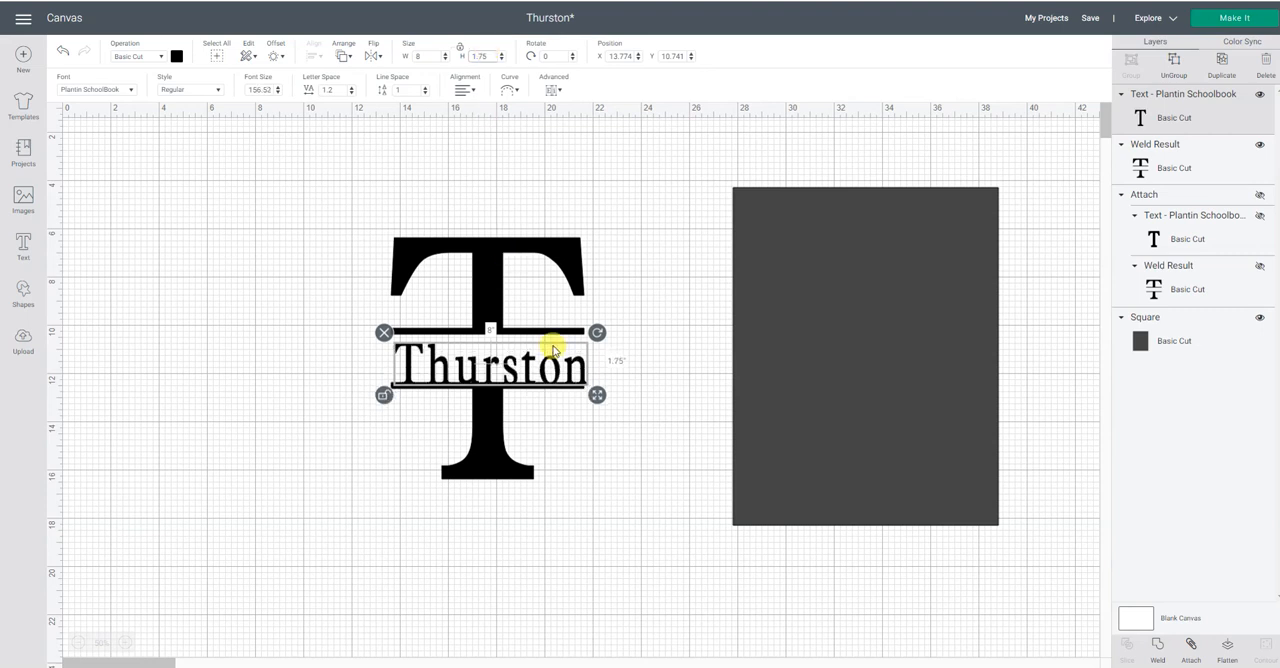
Try to position the family name by hand between the two bars.
left_click(621, 378)
left_click_drag(571, 366, 565, 368)
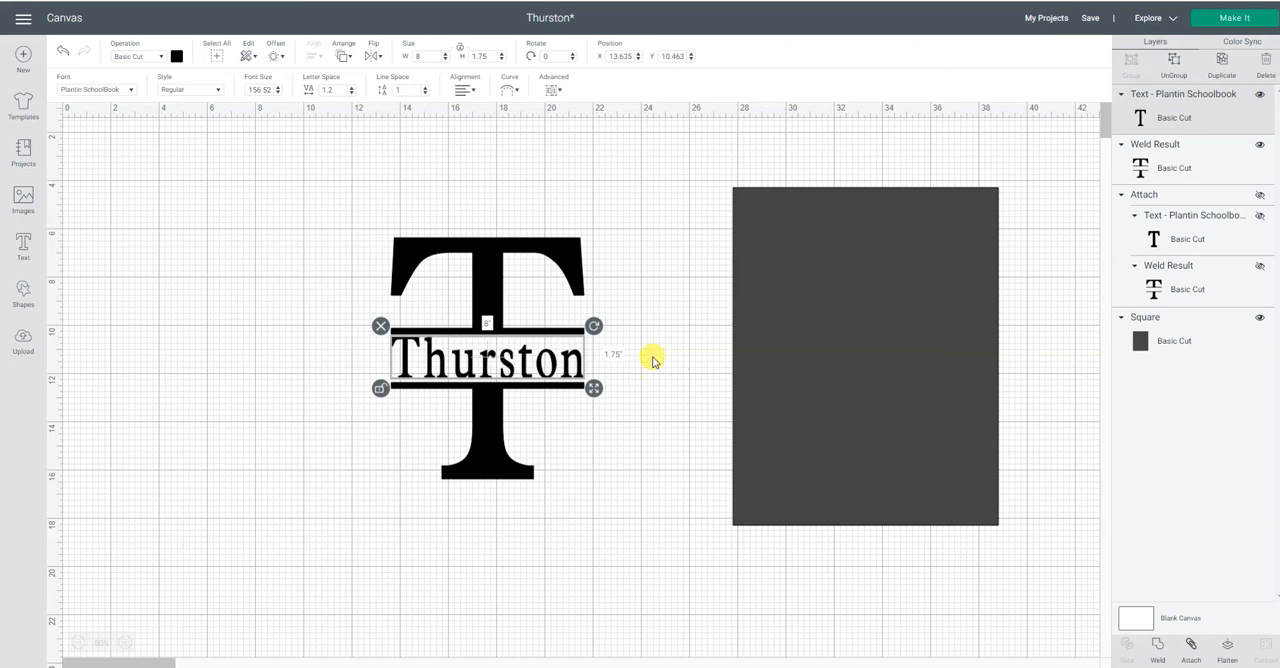
left_click_drag(542, 361, 536, 365)
left_click(650, 376)
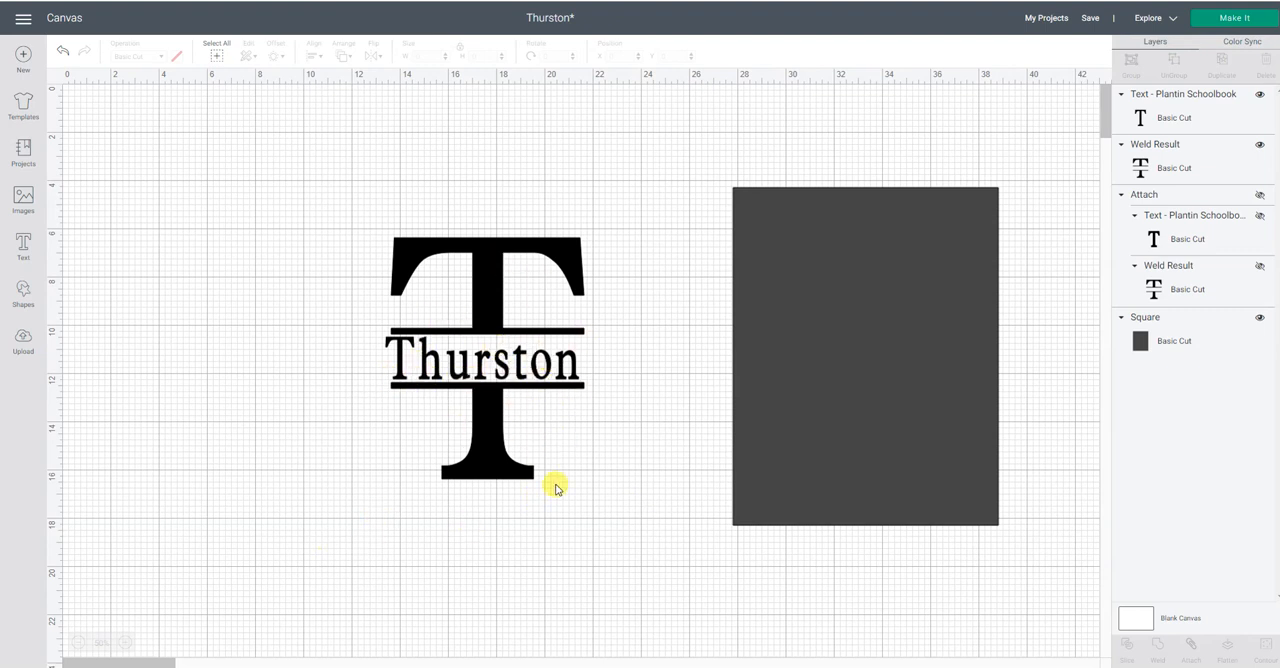
Center the family name and the split letter T on each other, both horizontally and vertically.
left_click_drag(325, 183, 641, 552)
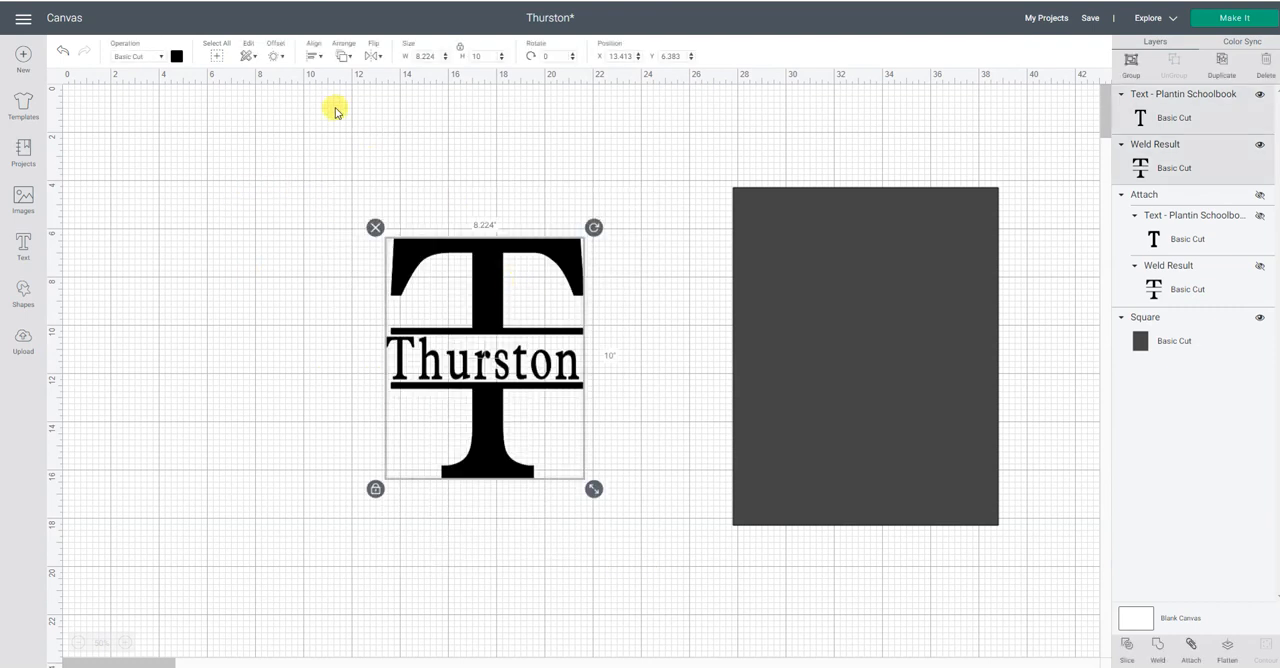
left_click(312, 58)
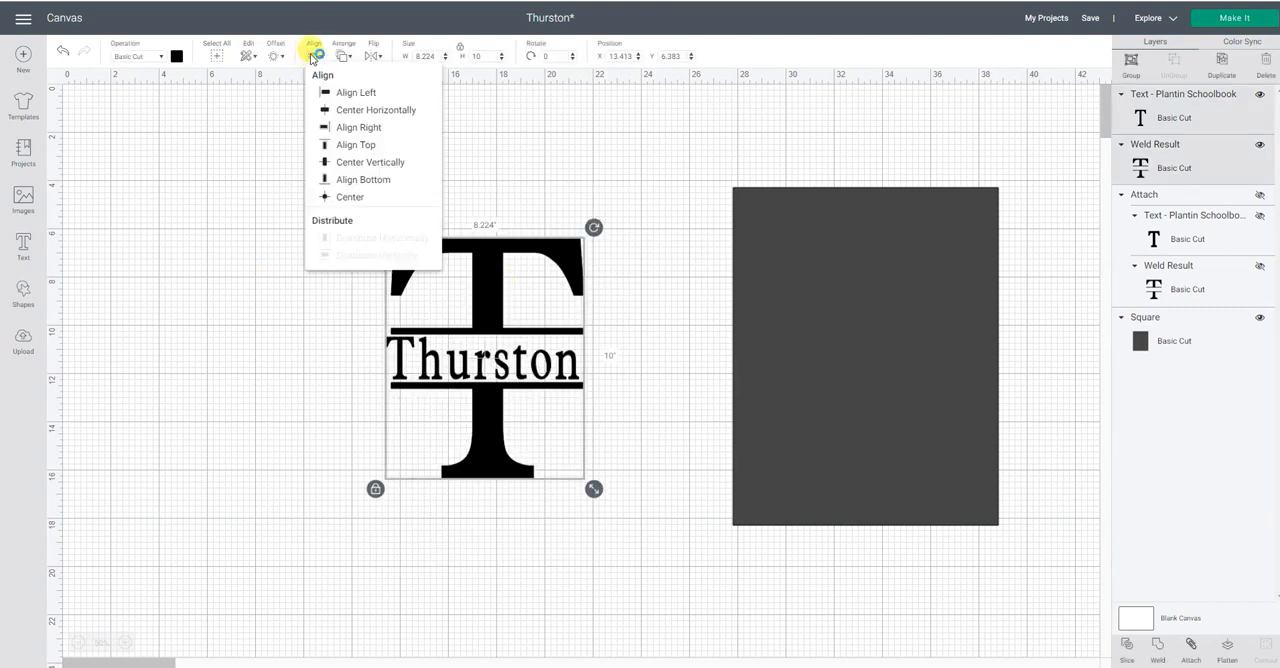
left_click(318, 198)
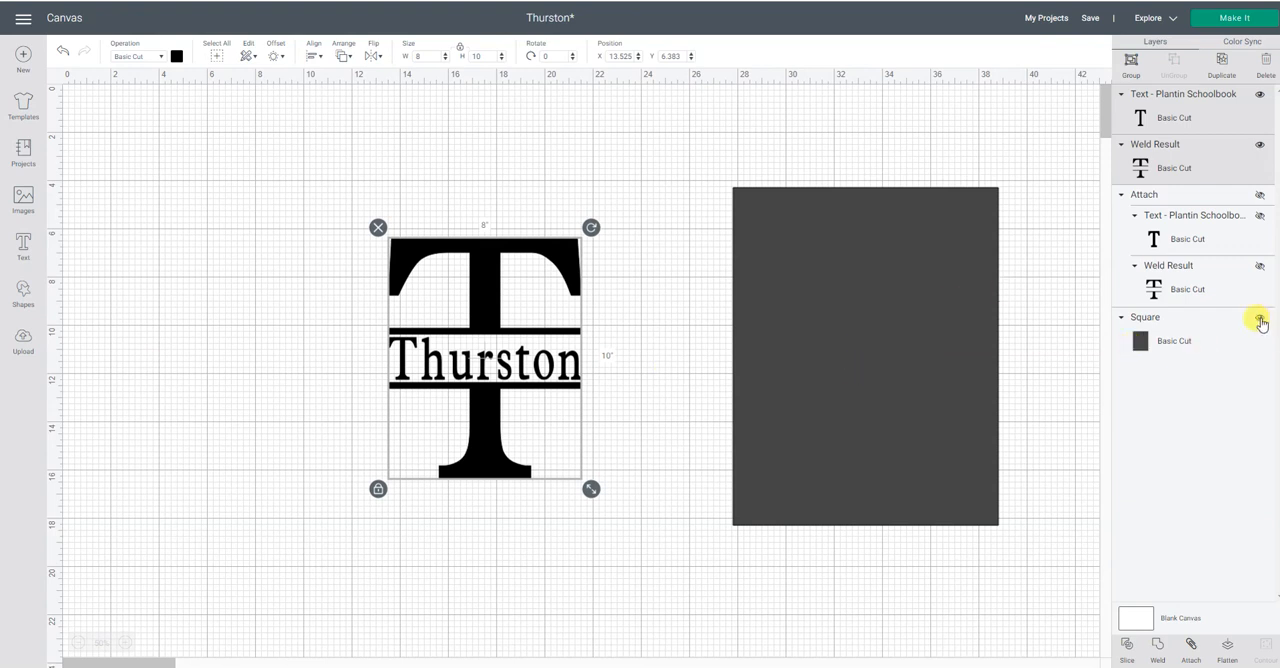
Hide the grey sign rectangle, then open the mat preview and move the family name farther from the letter T.
left_click(1260, 321)
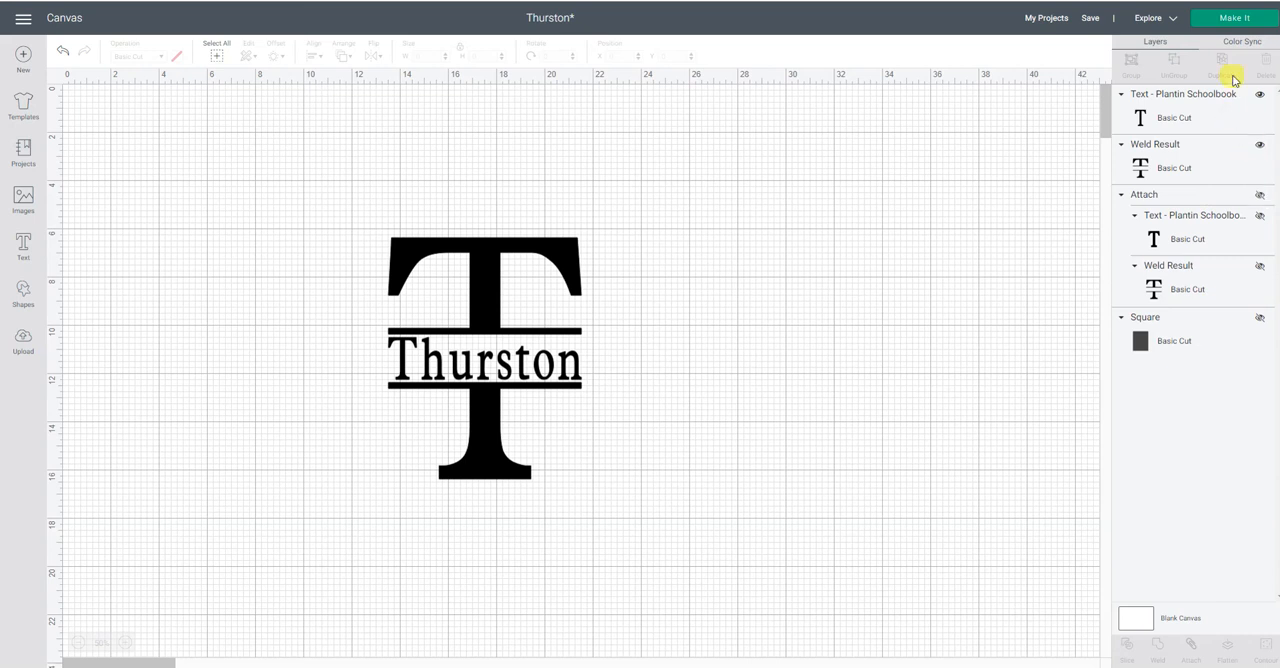
left_click(1240, 19)
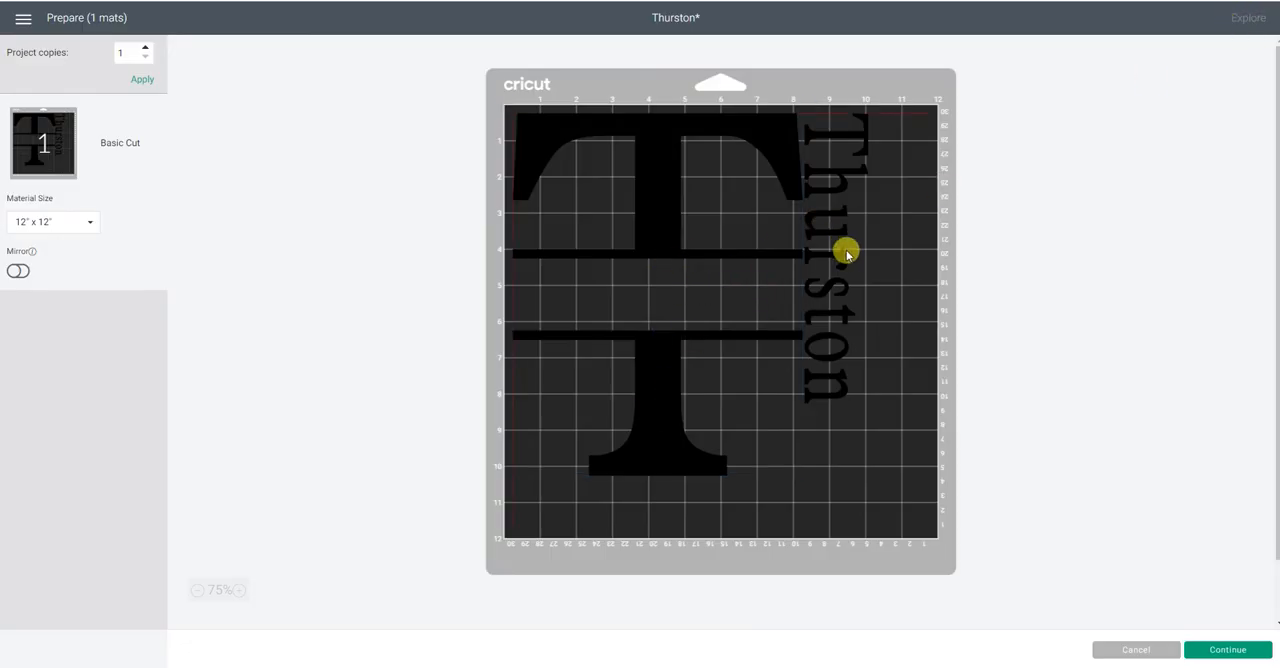
left_click_drag(872, 278, 873, 277)
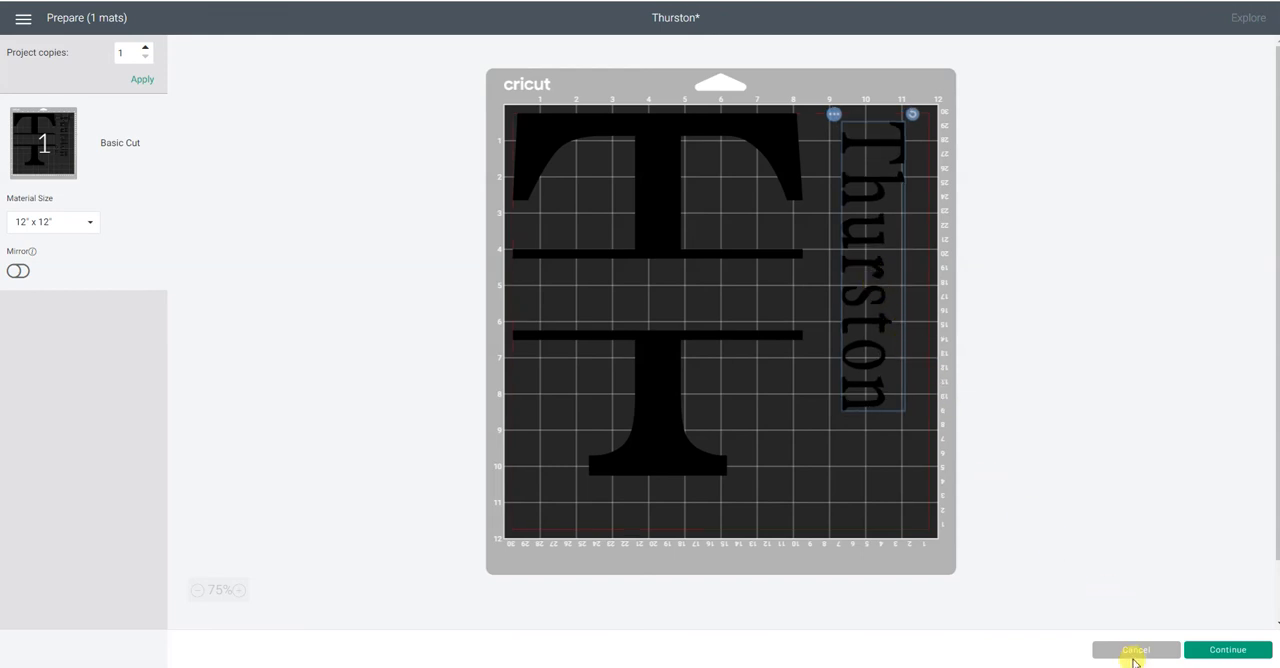
Inspect the split letter T and the family name as separate pieces on the mat, and return to the canvas.
left_click(674, 177)
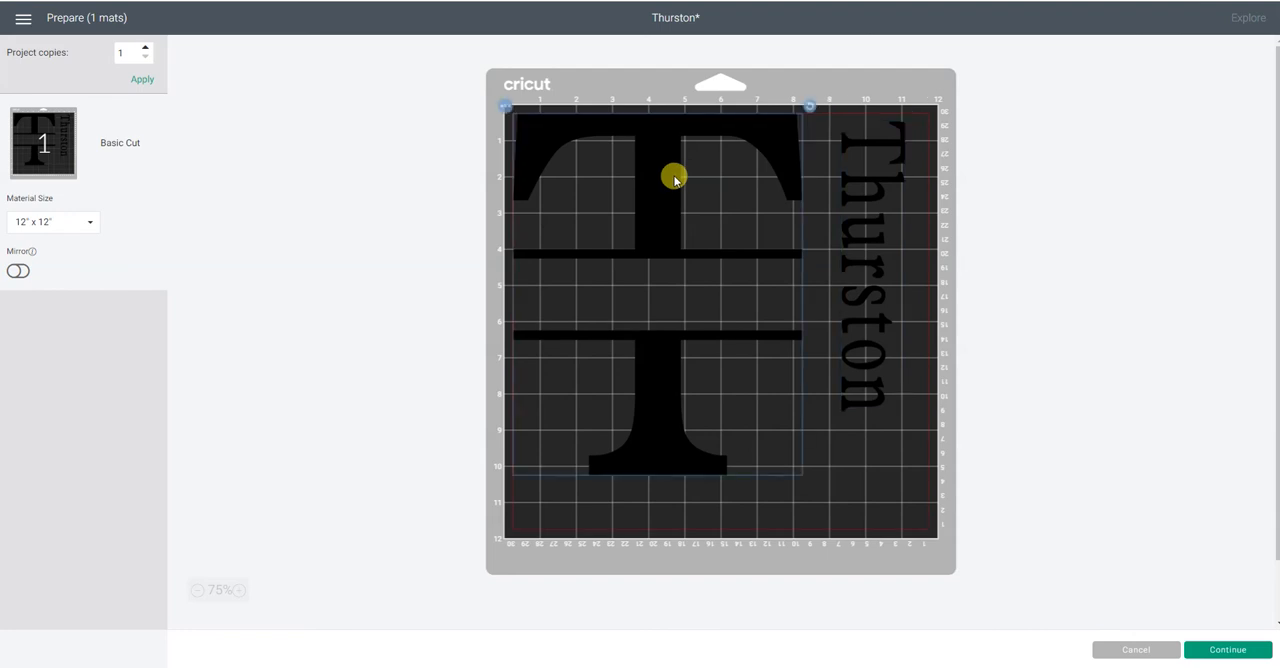
left_click(873, 201)
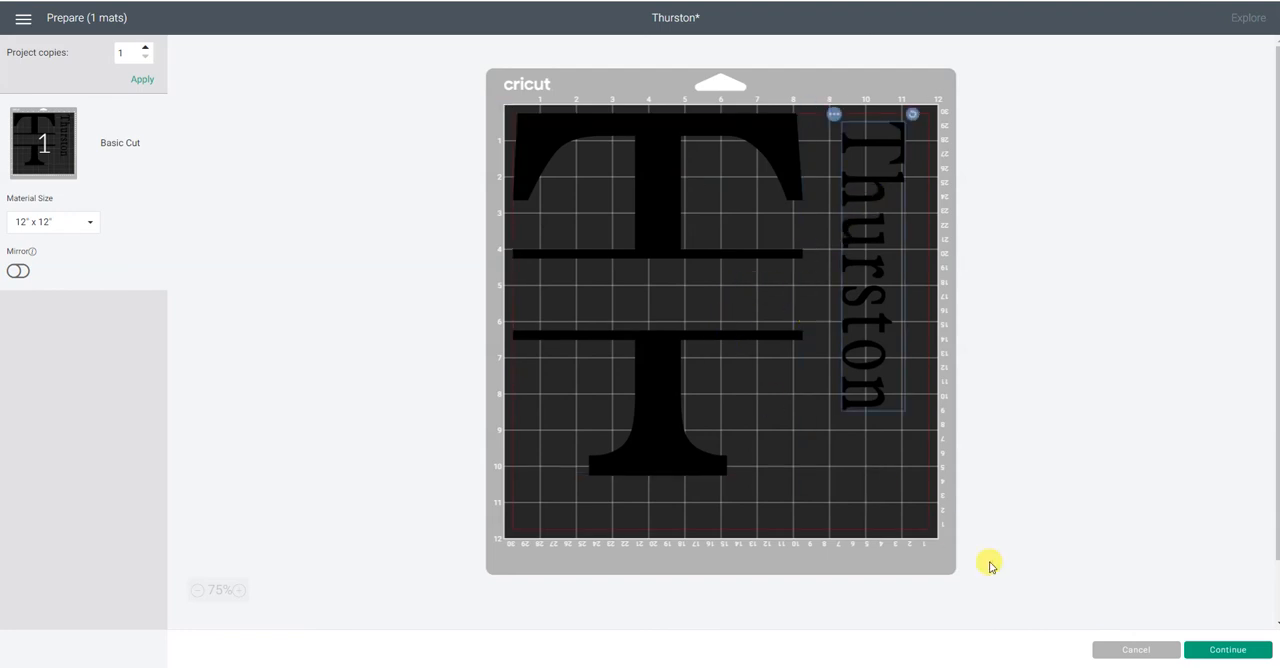
left_click(1137, 651)
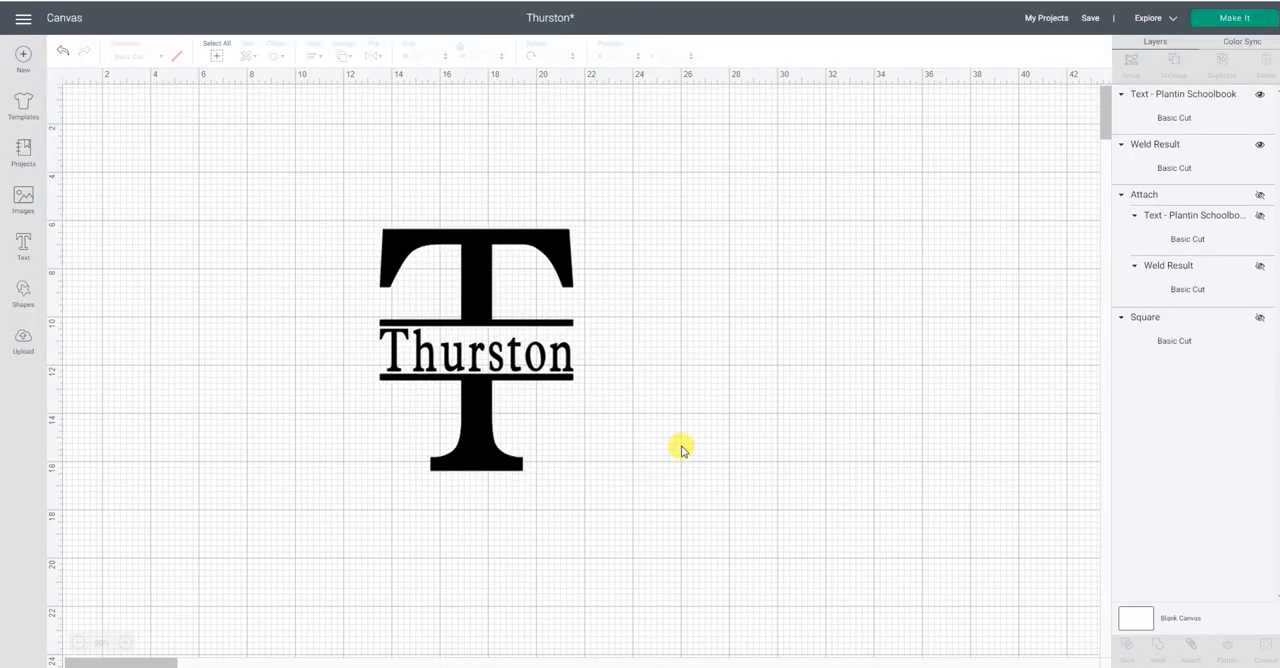
Attach the family name to the split letter T, then move the attached design right to about the 2 in mark in the mat preview.
left_click_drag(326, 172, 731, 554)
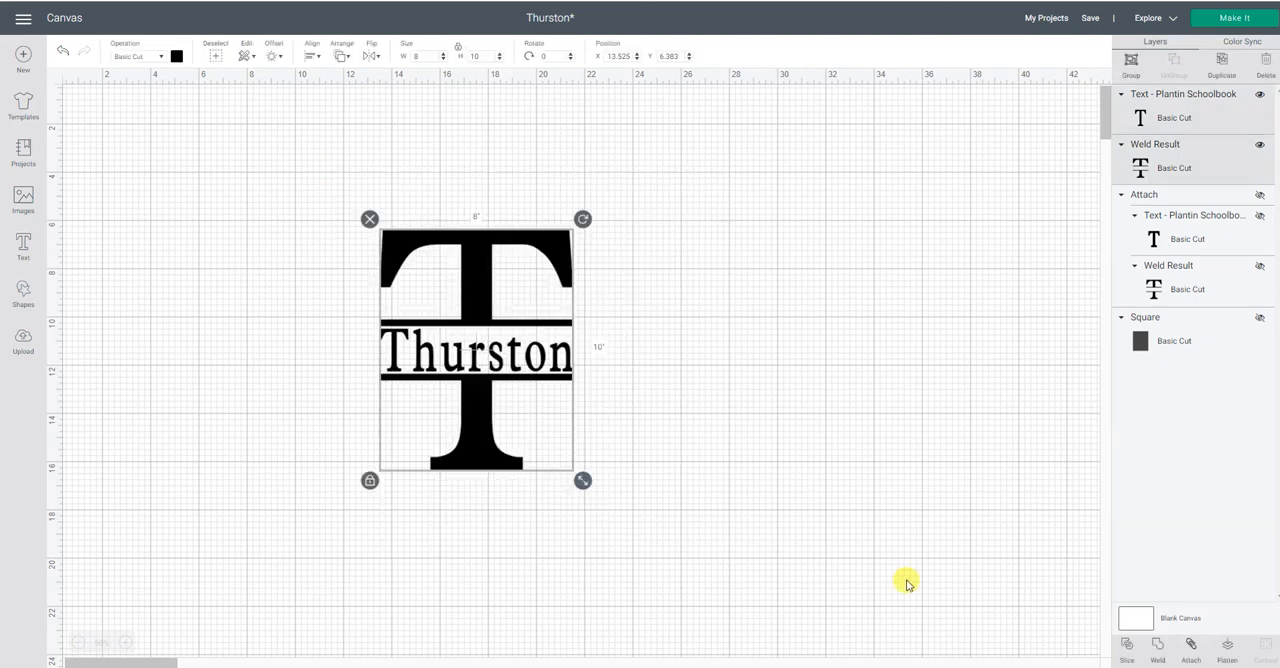
left_click(1197, 659)
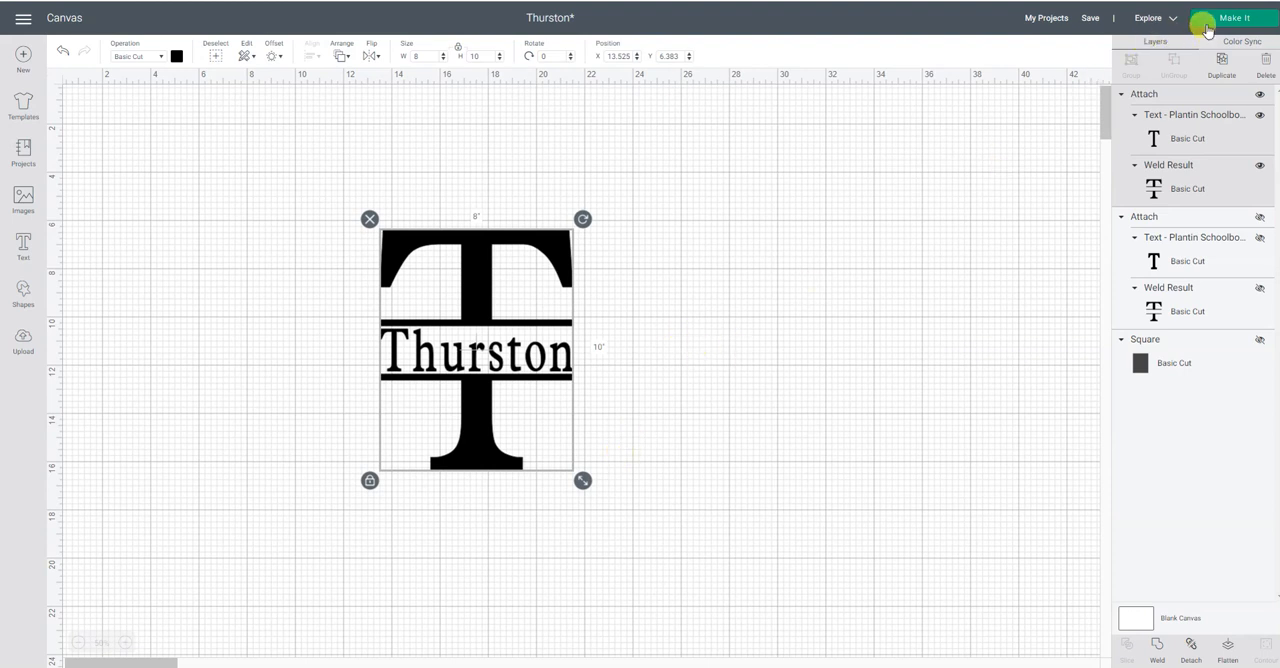
left_click(1207, 29)
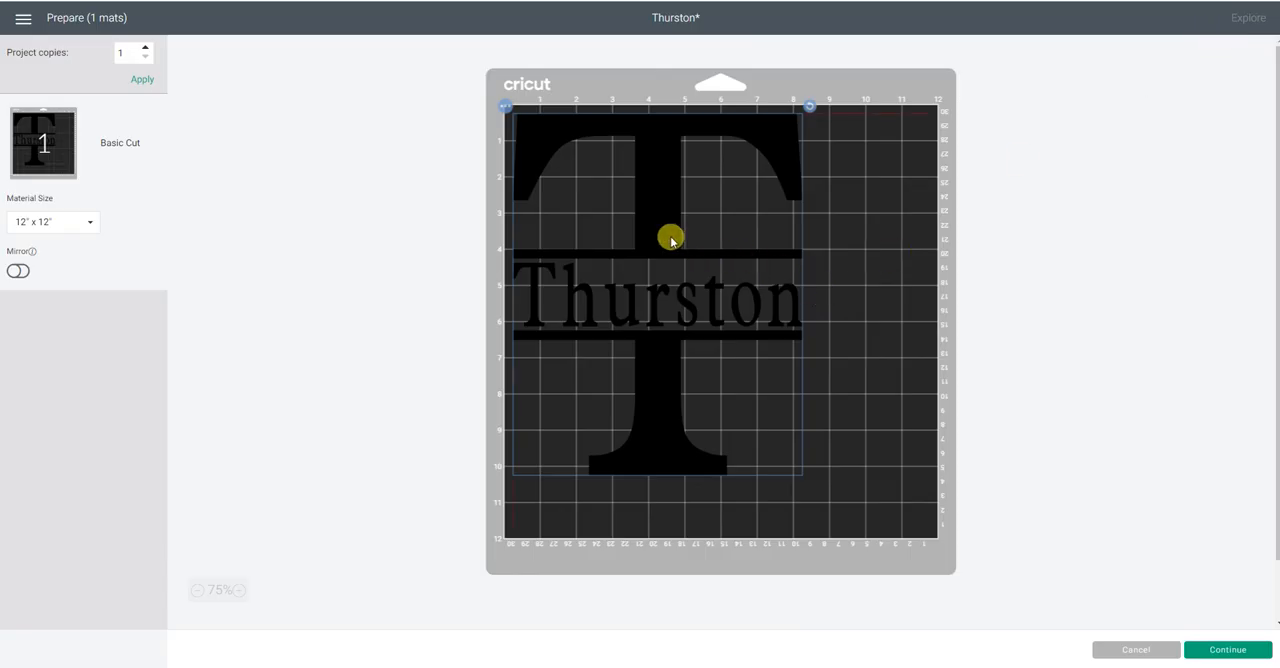
left_click_drag(671, 240, 734, 226)
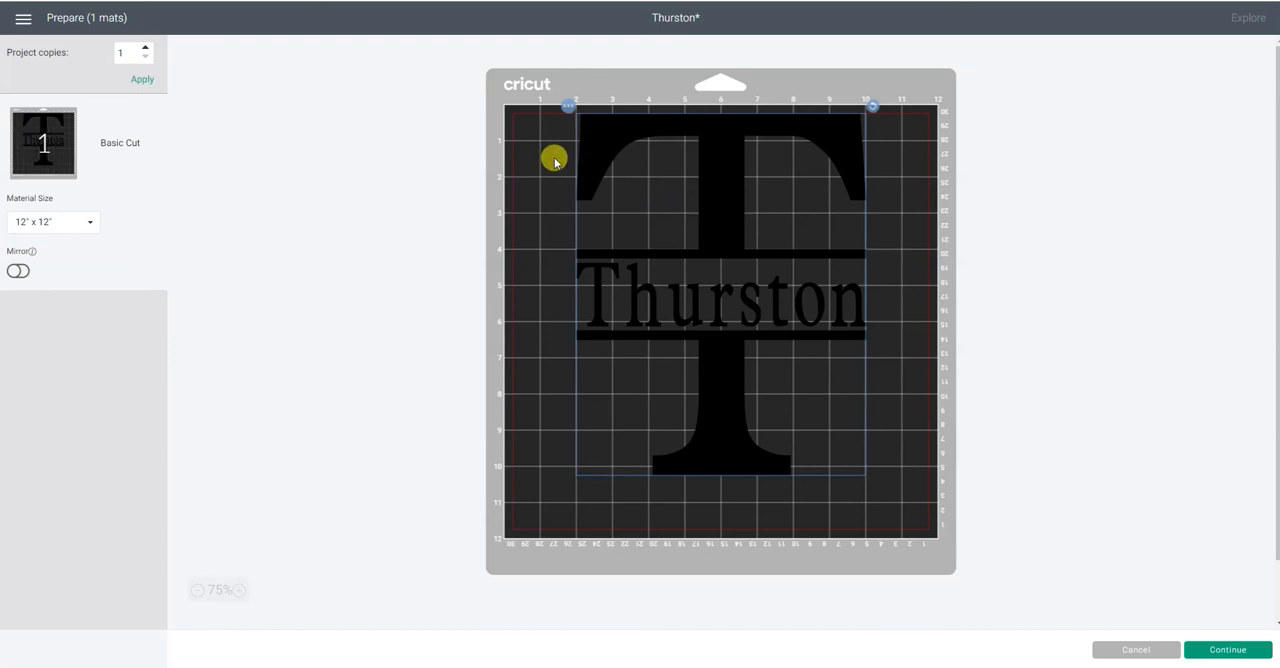